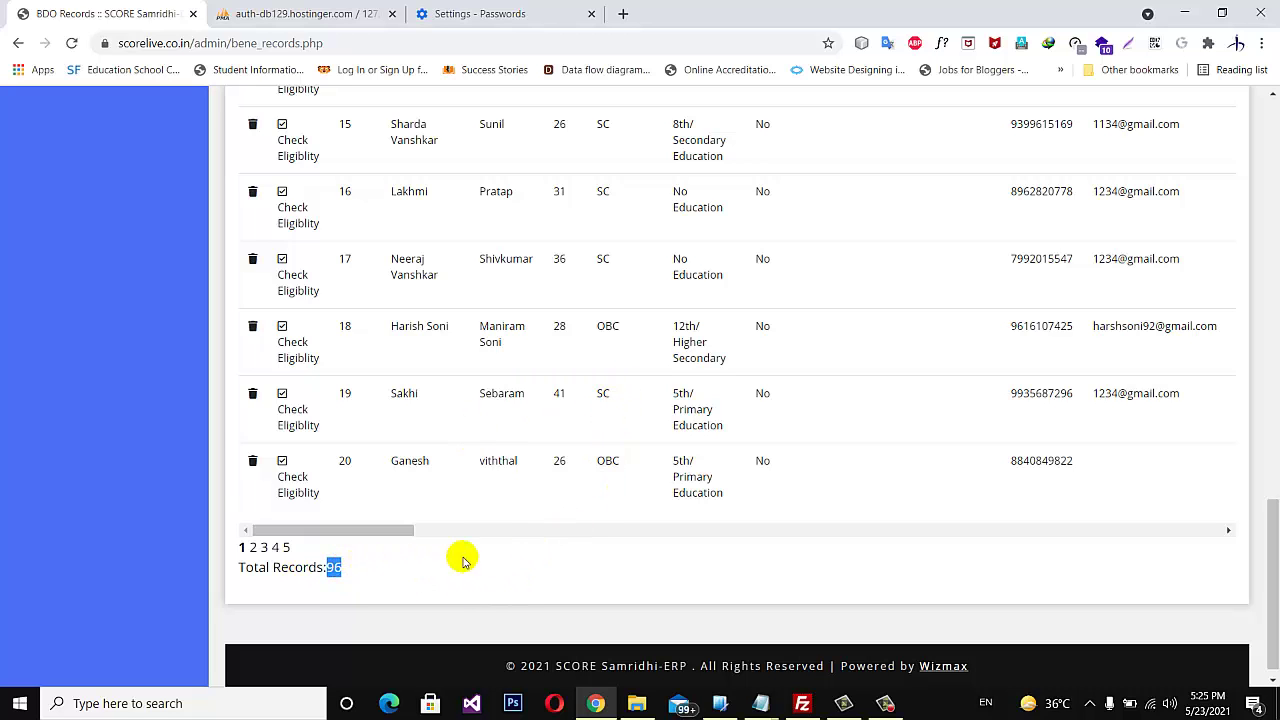
# - Check the signed-in account's district and block in the profile menu above the beneficiary records
pyautogui.scroll(4, 517, 508)
pyautogui.scroll(9, 517, 508)
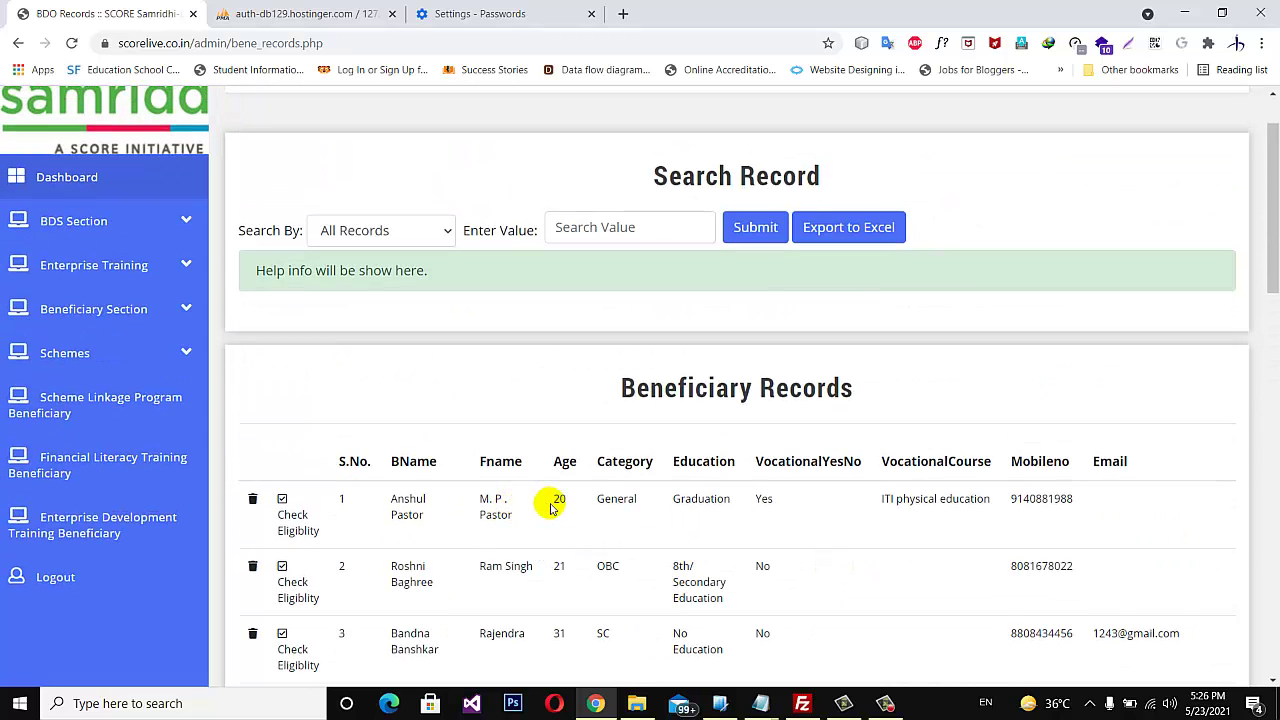
pyautogui.scroll(1, 590, 445)
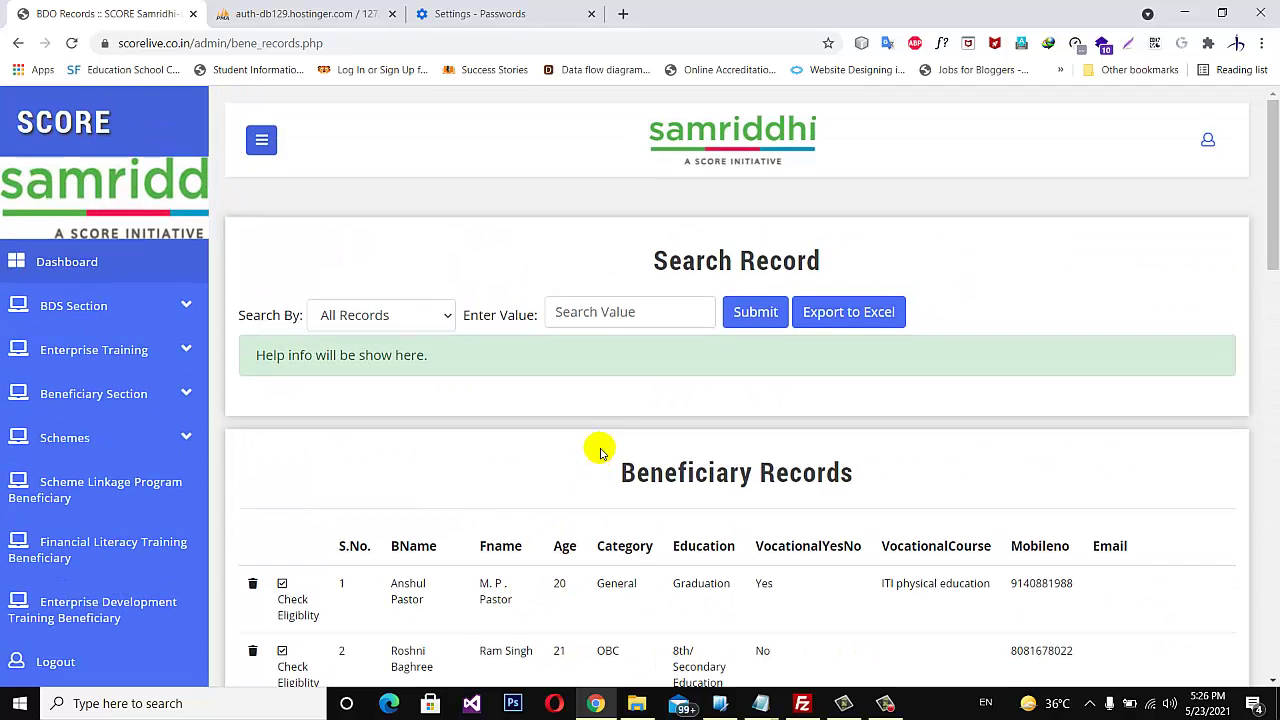
pyautogui.click(1208, 143)
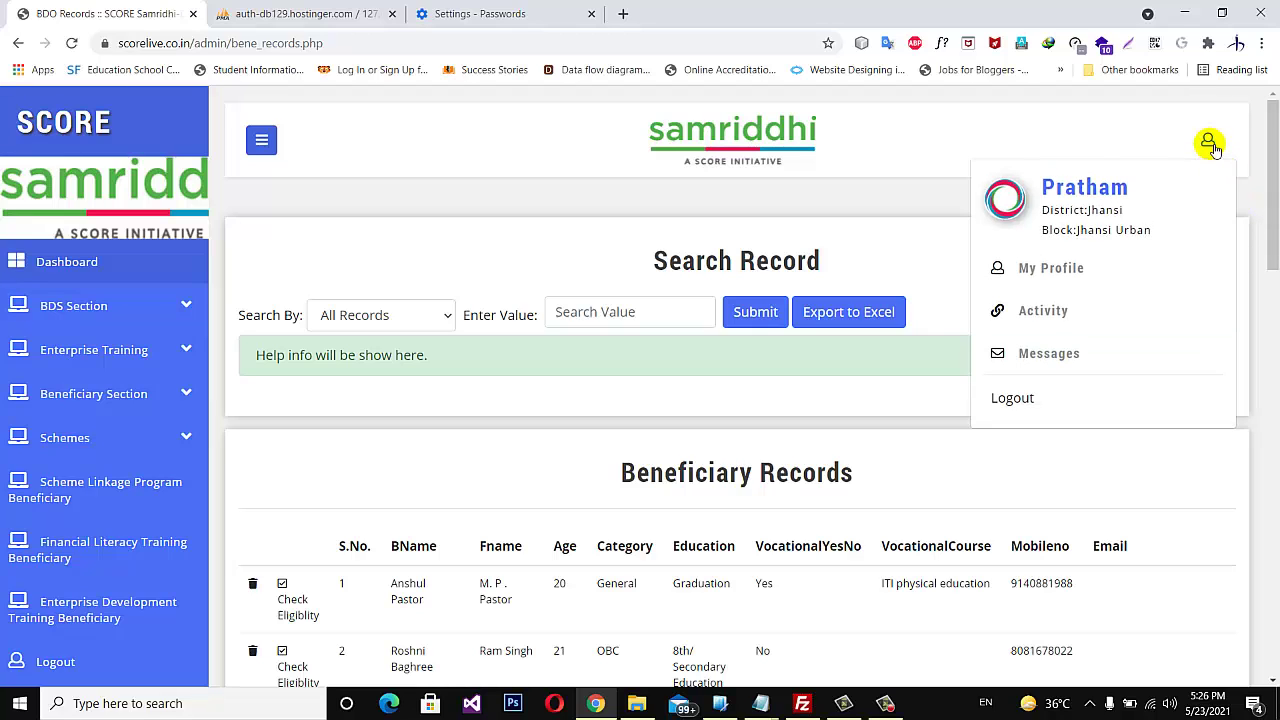
pyautogui.click(1210, 145)
pyautogui.click(1208, 140)
pyautogui.click(1208, 145)
pyautogui.click(1222, 143)
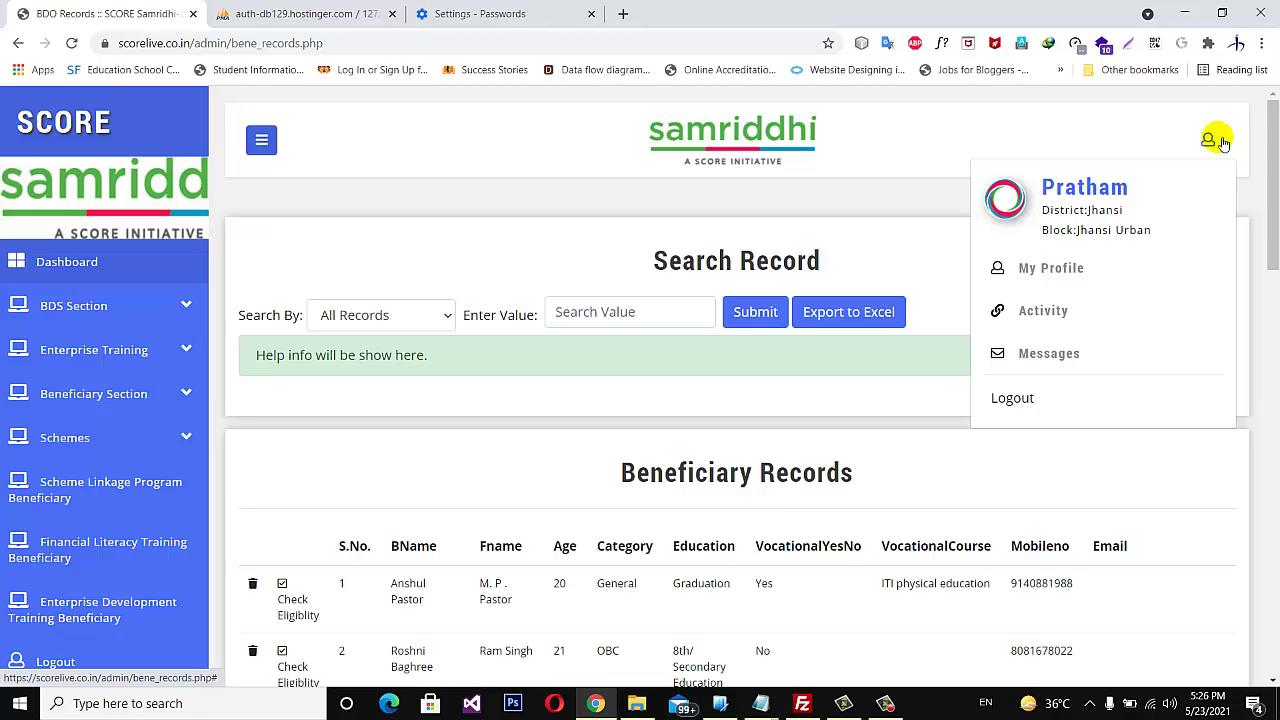
pyautogui.click(1222, 143)
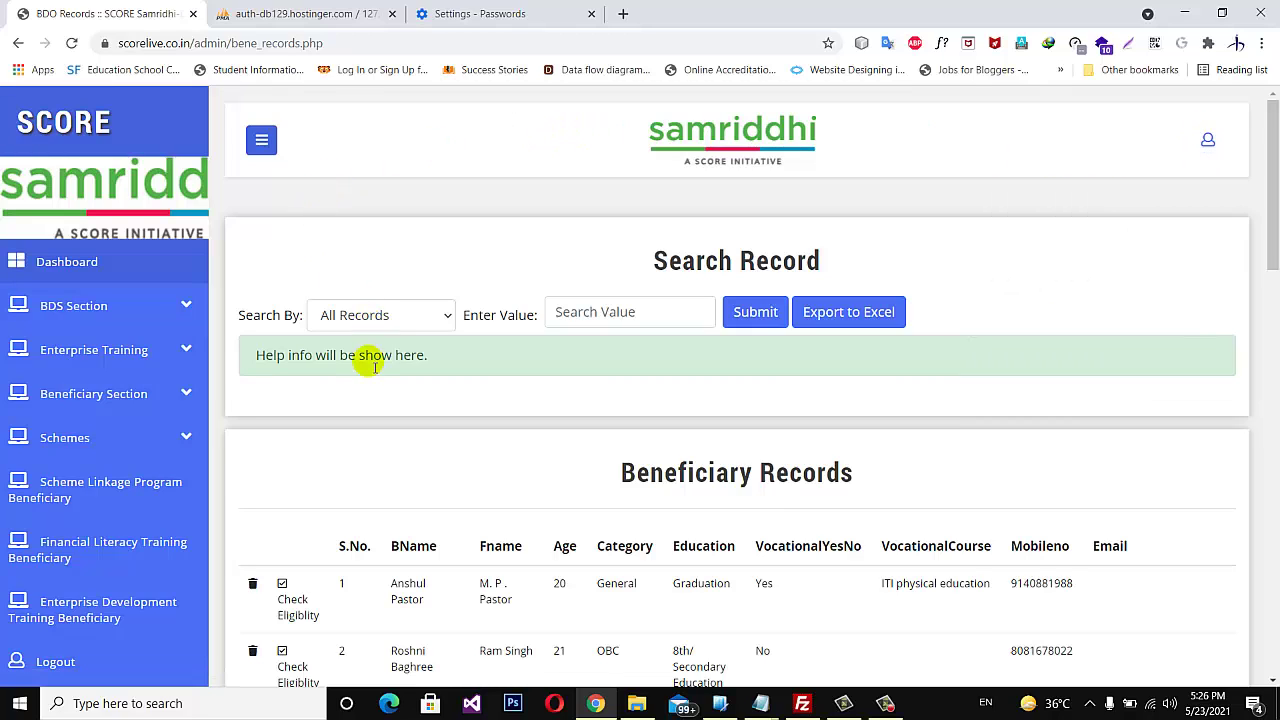
# - Open the eligibility check for the first beneficiary in the records and examine the UdhyamiMitra, district and block fields
pyautogui.scroll(-3, 366, 383)
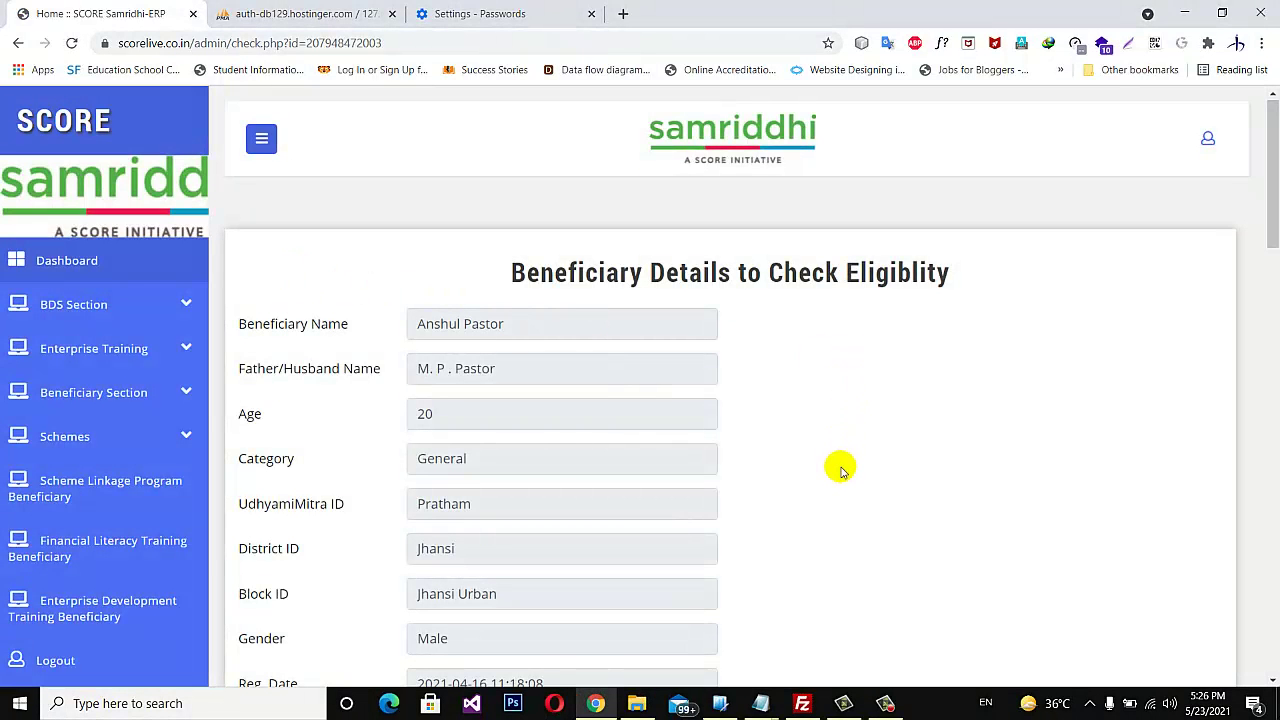
pyautogui.scroll(-2, 840, 470)
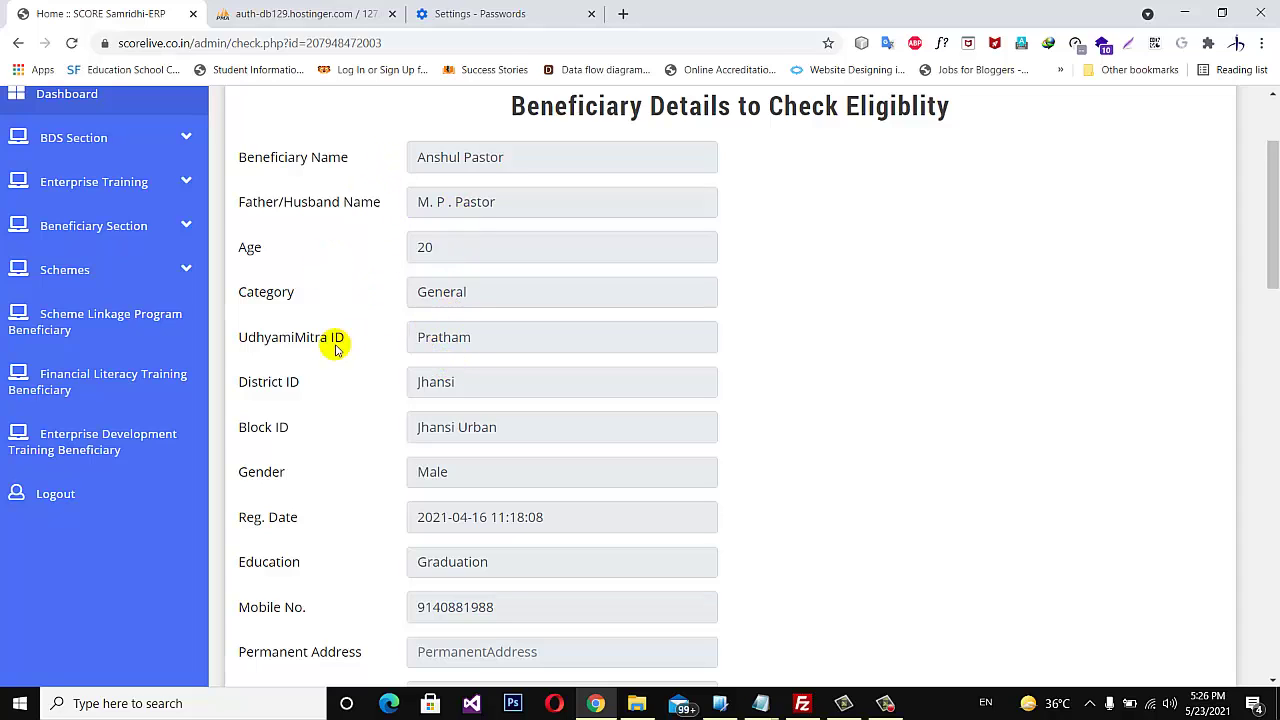
pyautogui.doubleClick(477, 337)
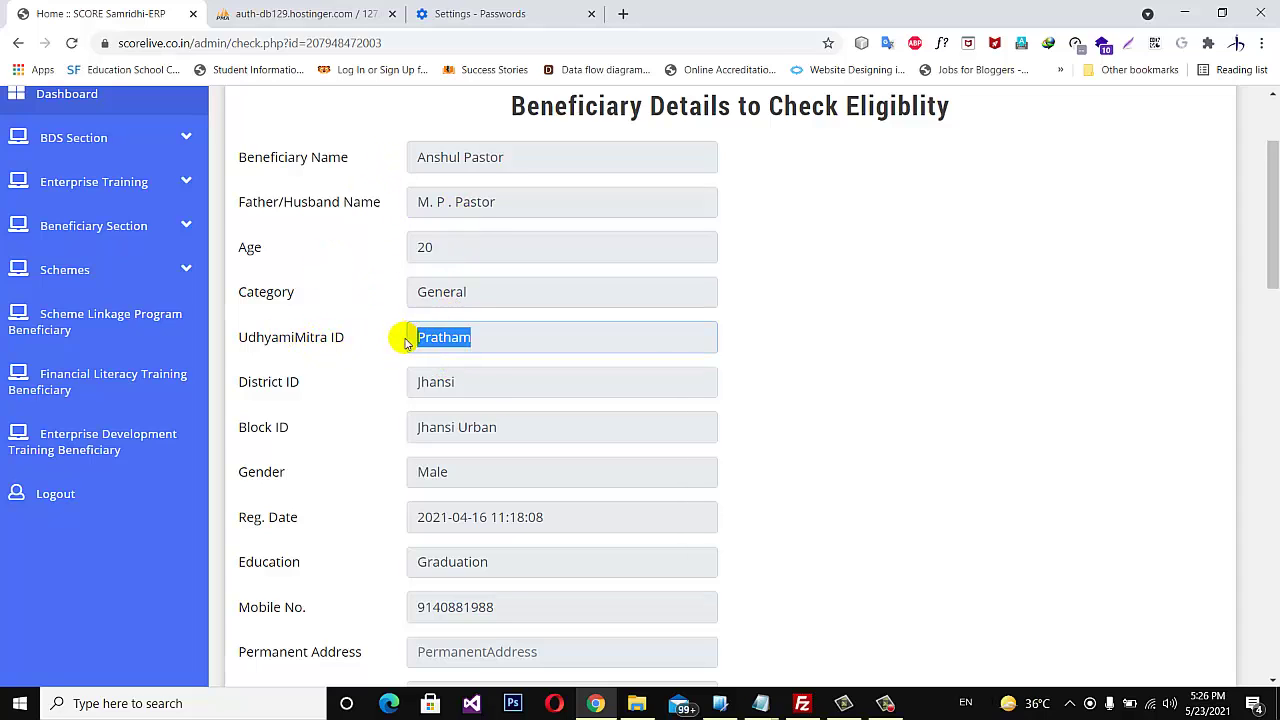
pyautogui.doubleClick(452, 385)
pyautogui.tripleClick(492, 428)
pyautogui.scroll(-1, 513, 443)
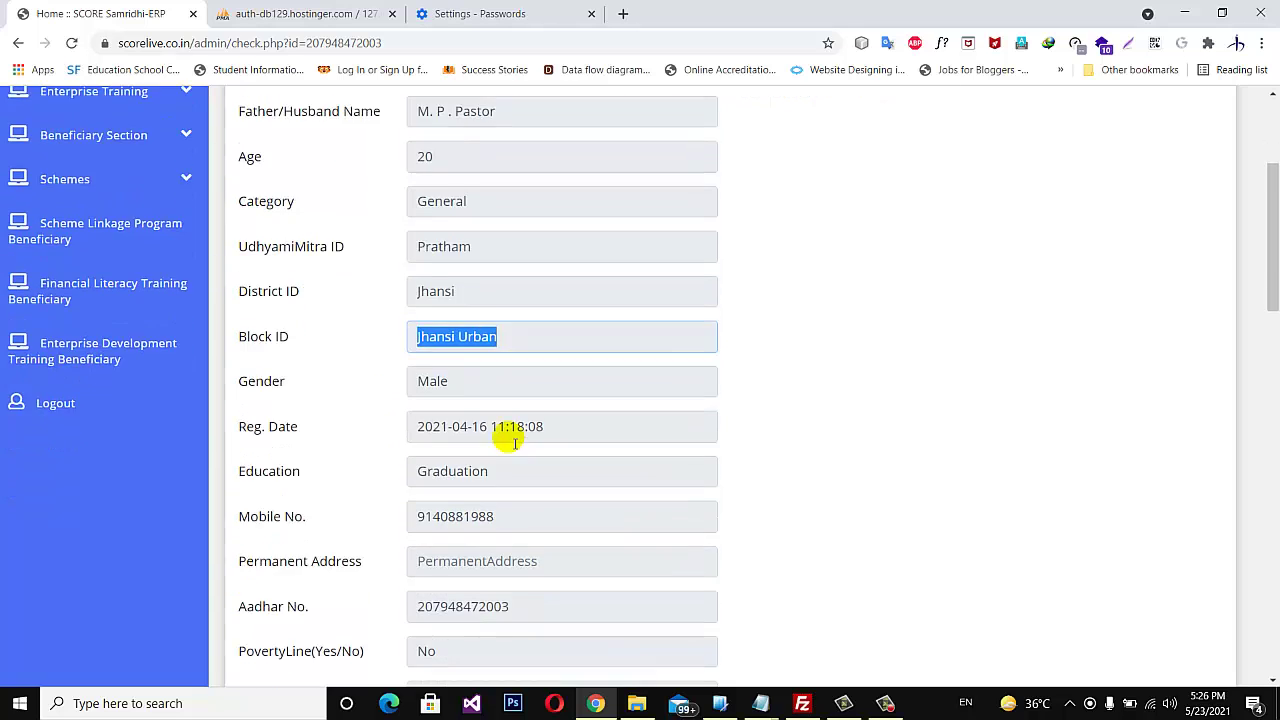
# - Review the beneficiary's remaining details, including the Aadhar number, bank account, loan, occupation, income and government scheme fields
pyautogui.scroll(-2, 513, 443)
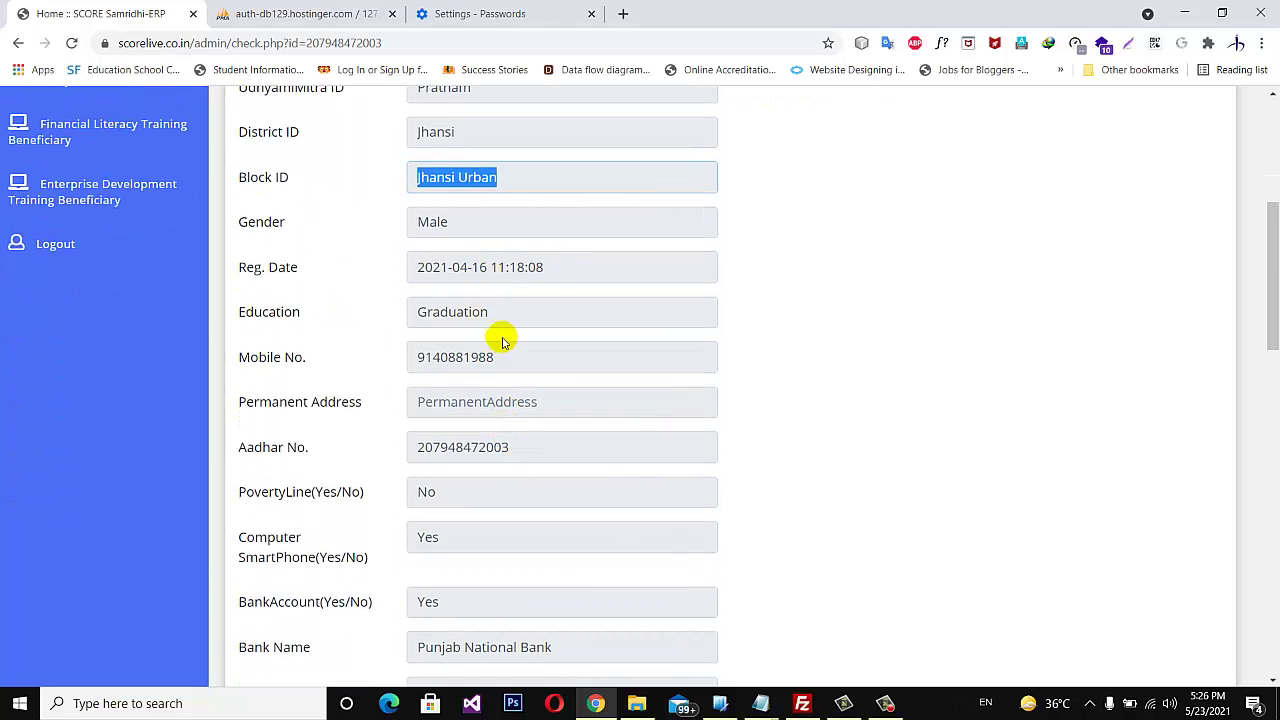
pyautogui.scroll(-2, 520, 370)
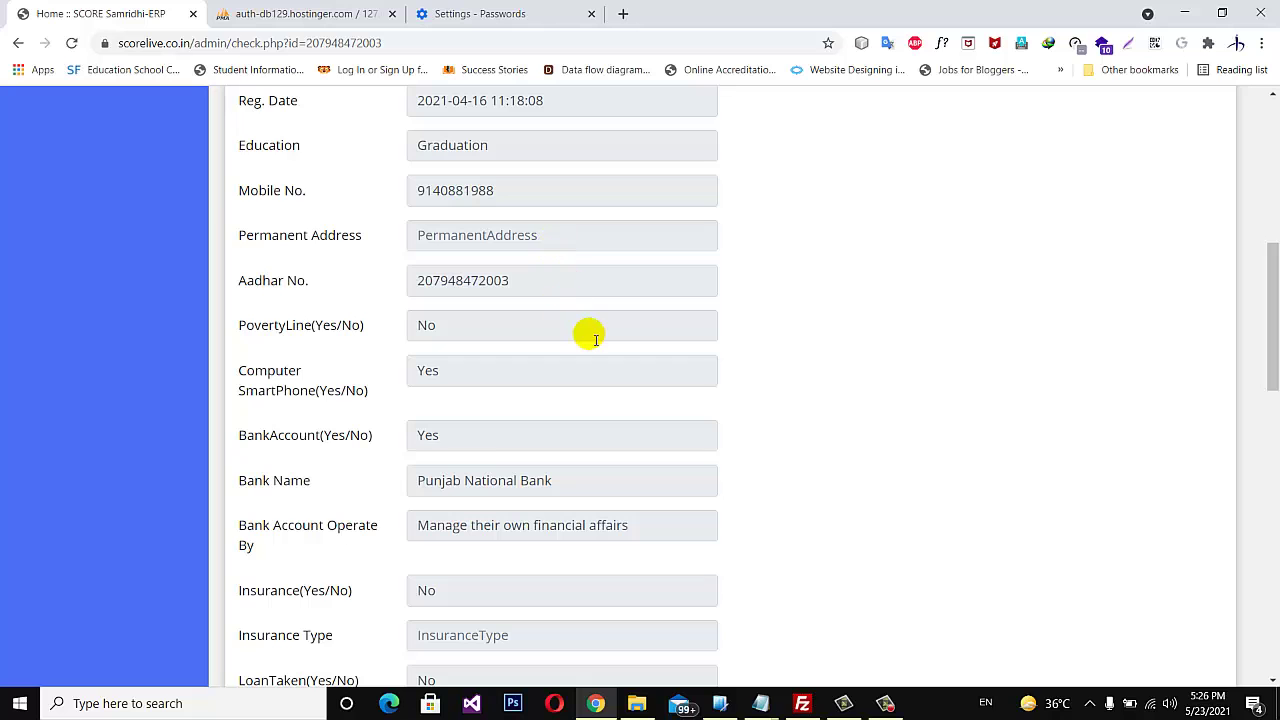
pyautogui.click(510, 285)
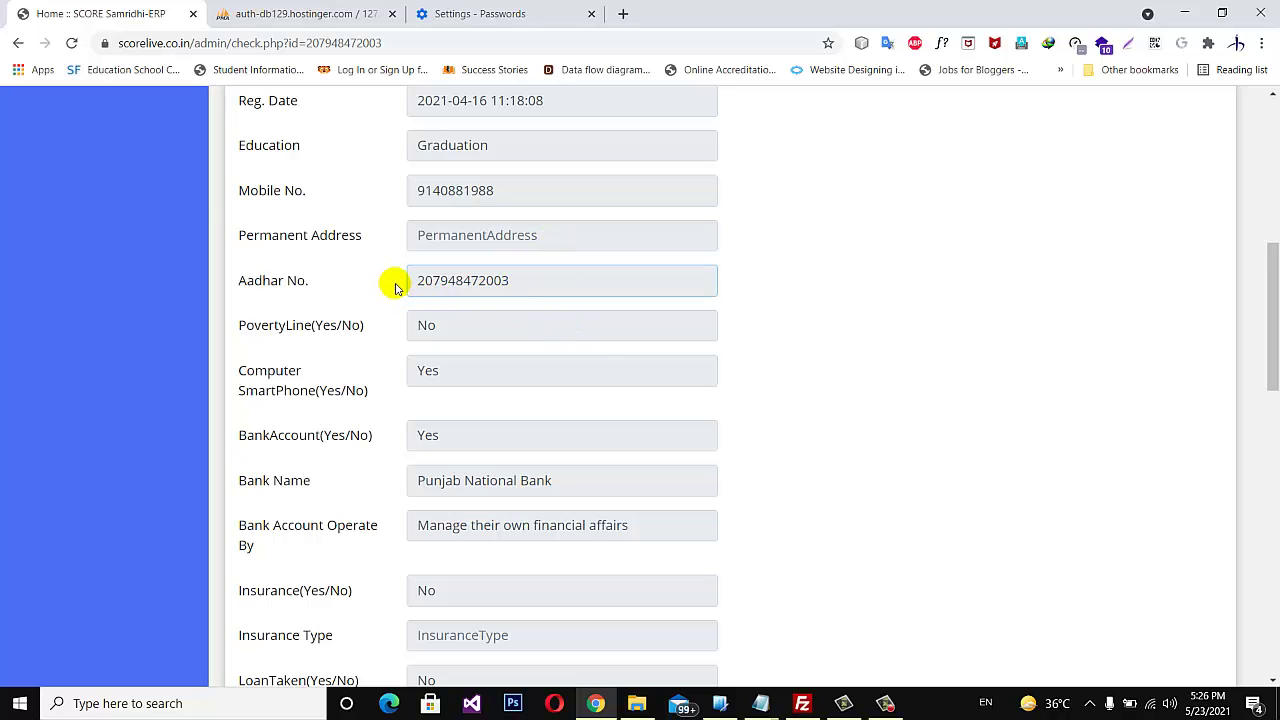
pyautogui.scroll(-1, 684, 453)
pyautogui.scroll(-1, 565, 400)
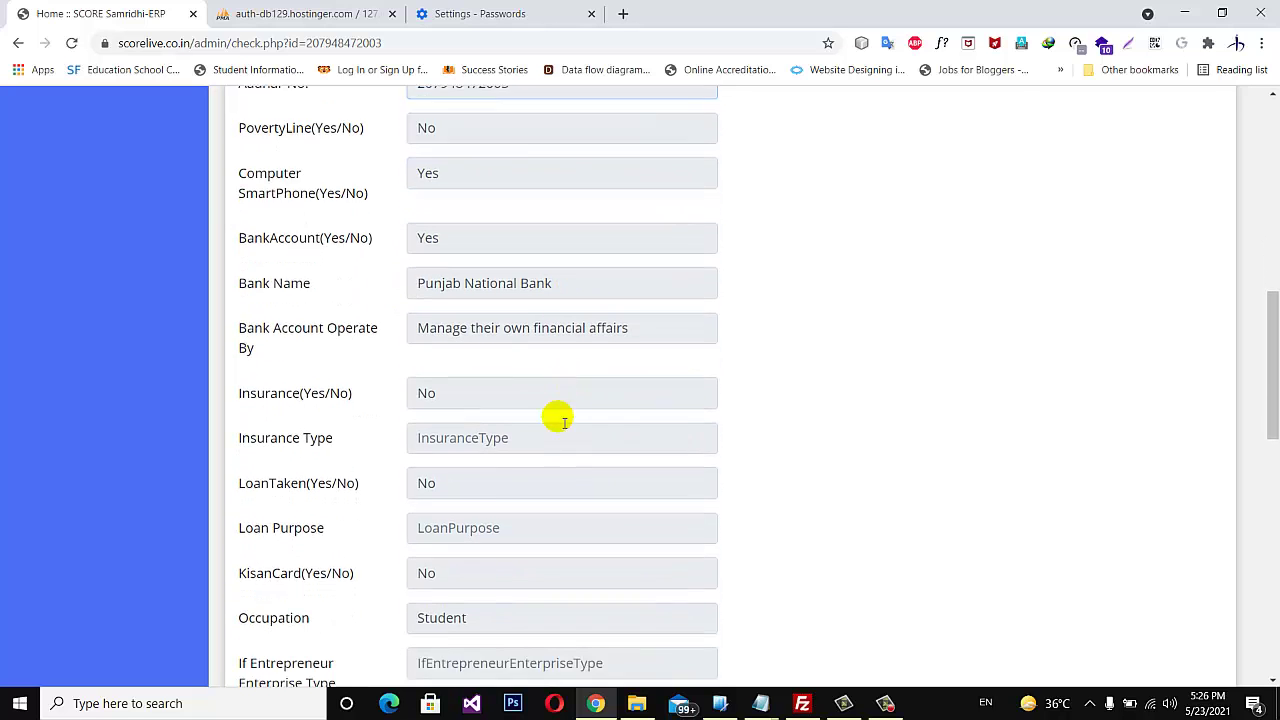
pyautogui.scroll(-4, 564, 422)
pyautogui.scroll(-2, 564, 422)
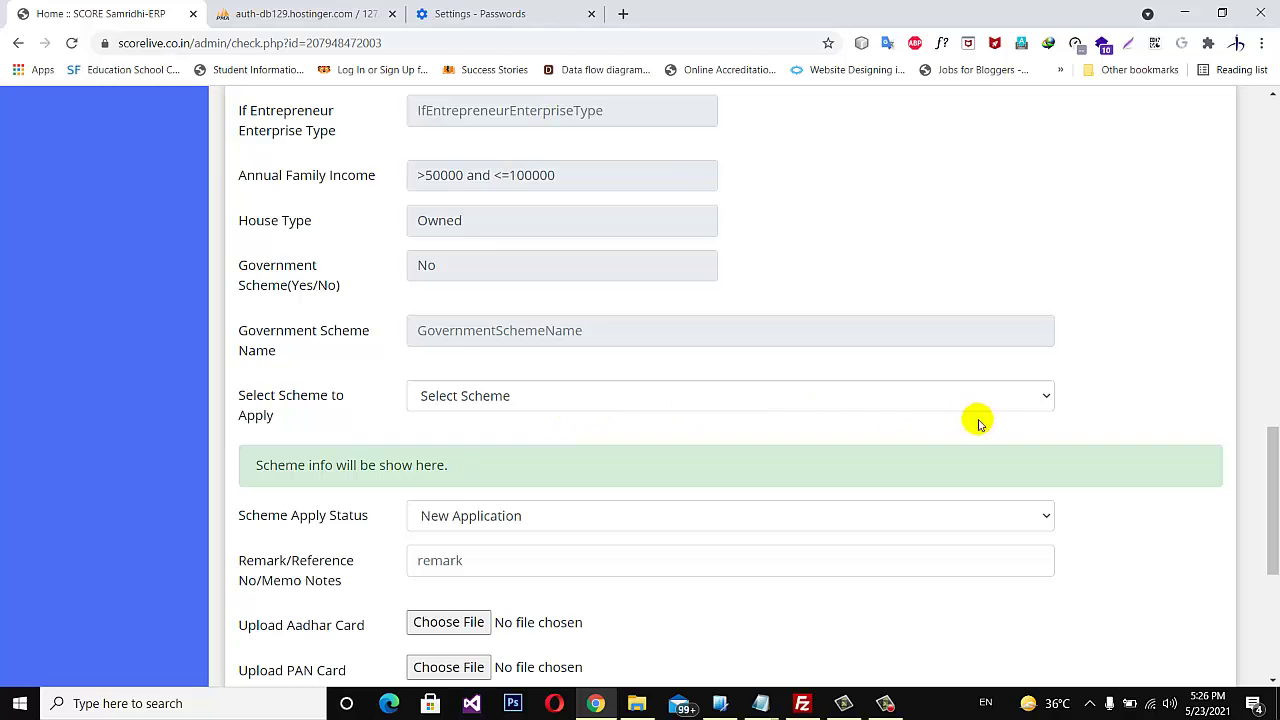
# - Select PM Street Vendor's AtmaNirbhar Nidhi (PM SVANidhi) as the scheme to apply for and review its eligibility and document requirements
pyautogui.click(1040, 396)
pyautogui.scroll(-2, 1040, 396)
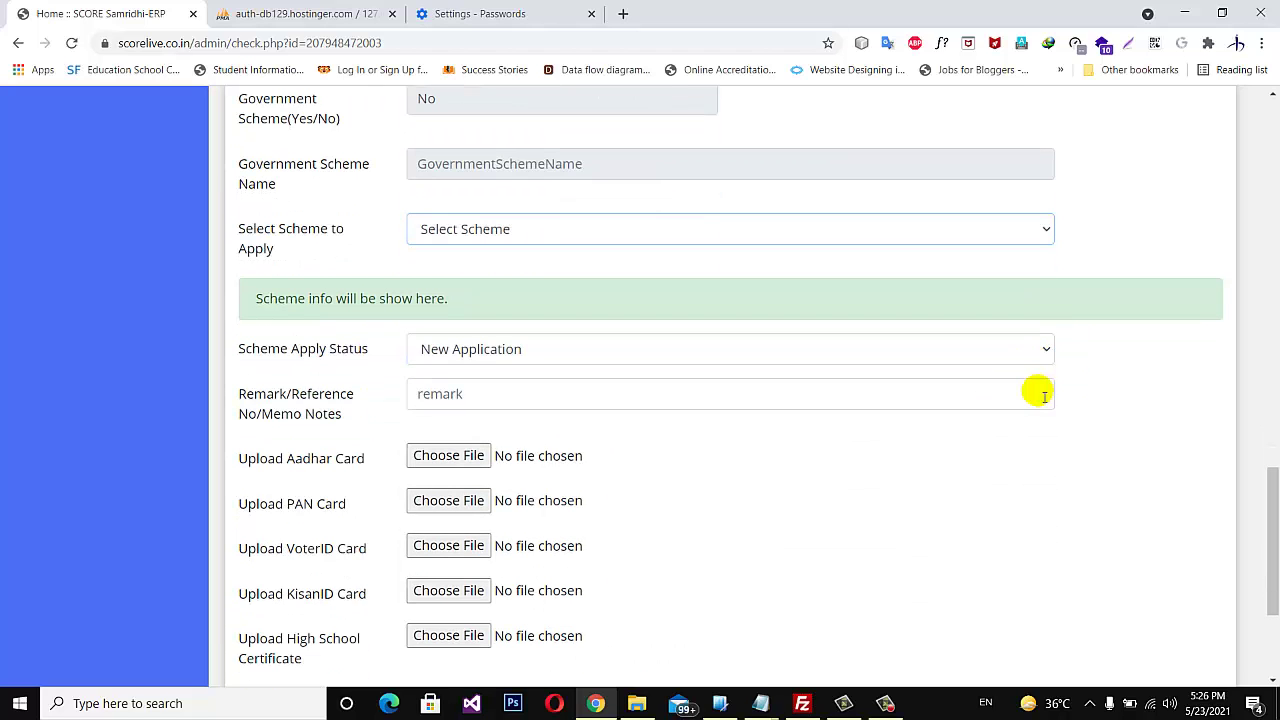
pyautogui.click(1047, 229)
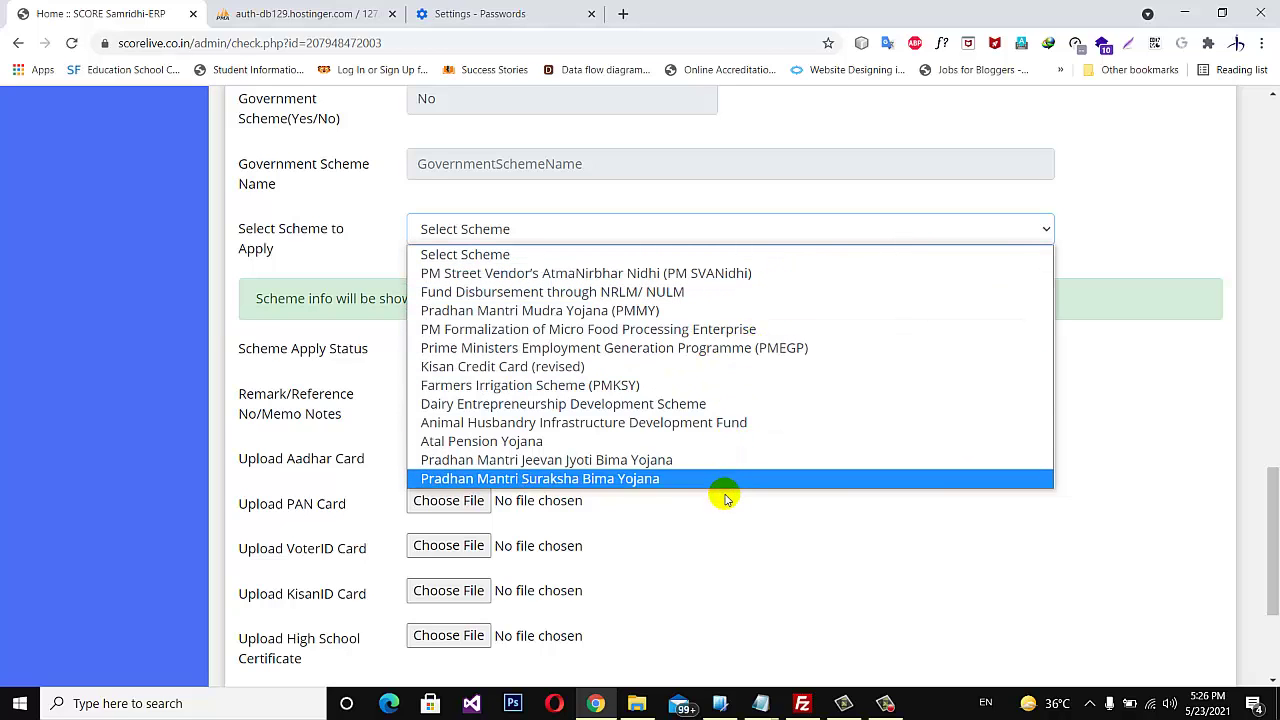
pyautogui.click(707, 276)
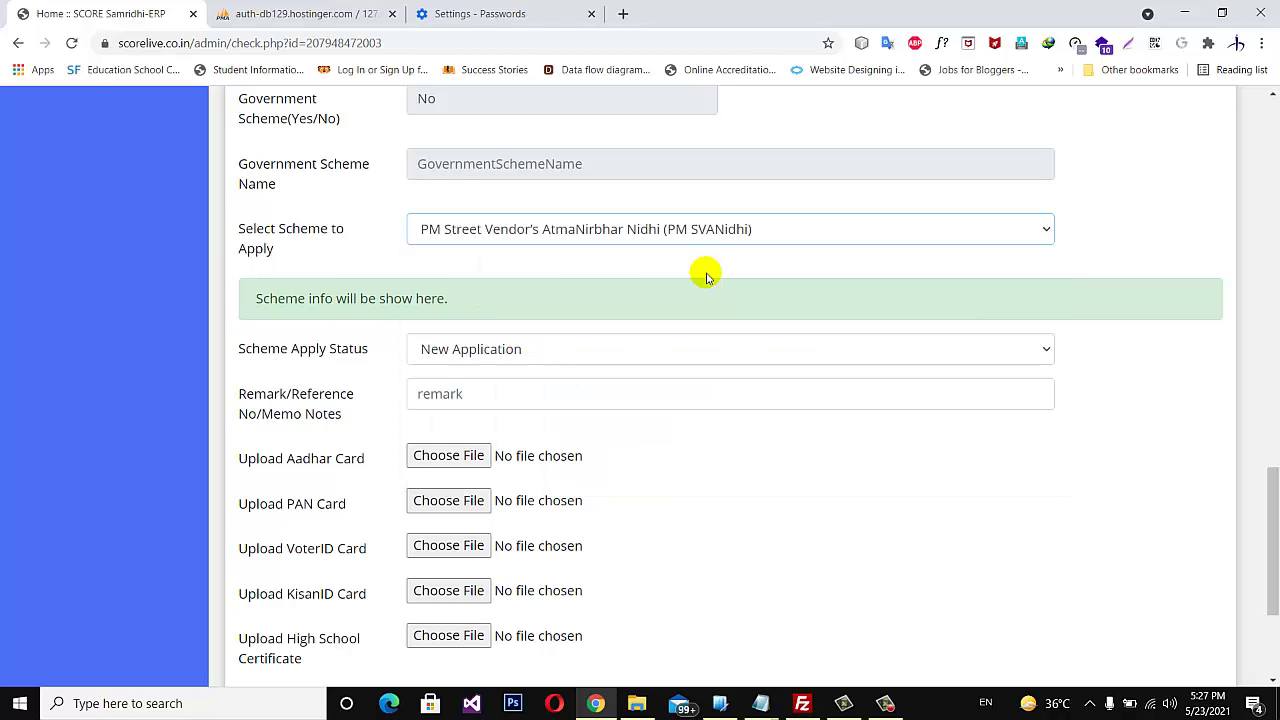
pyautogui.scroll(-2, 831, 400)
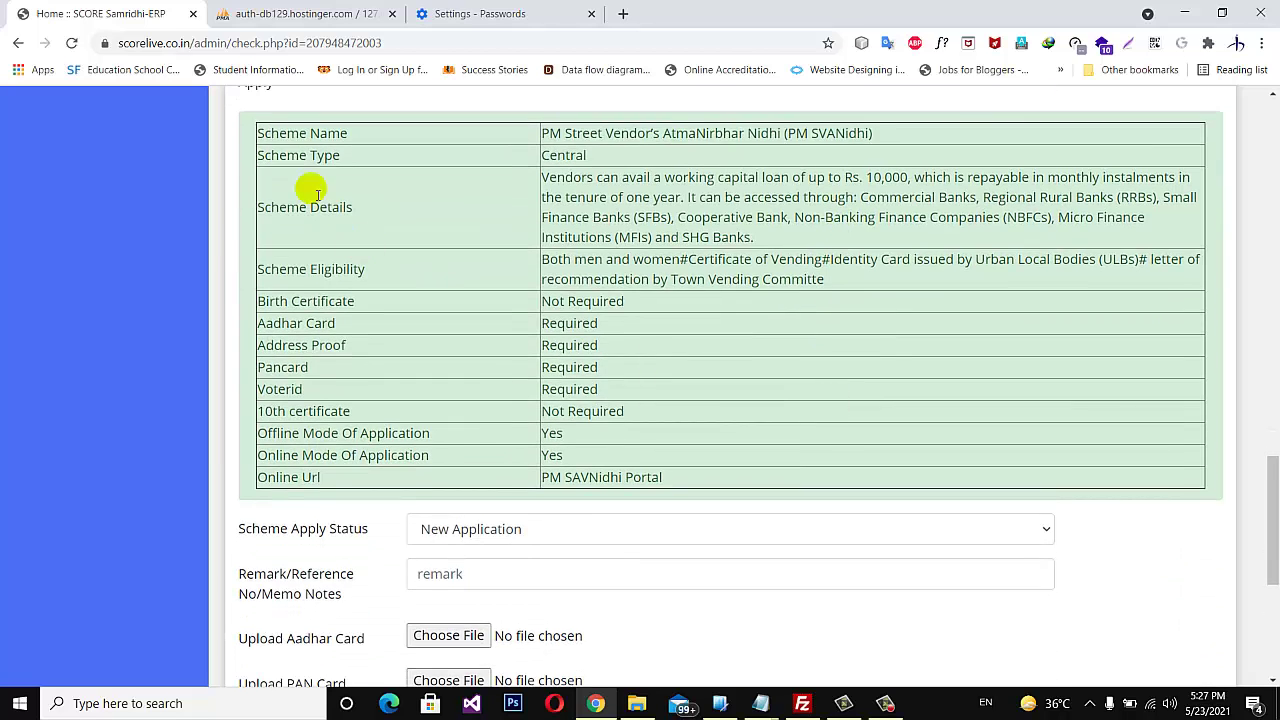
pyautogui.moveTo(257, 133); pyautogui.dragTo(786, 463)
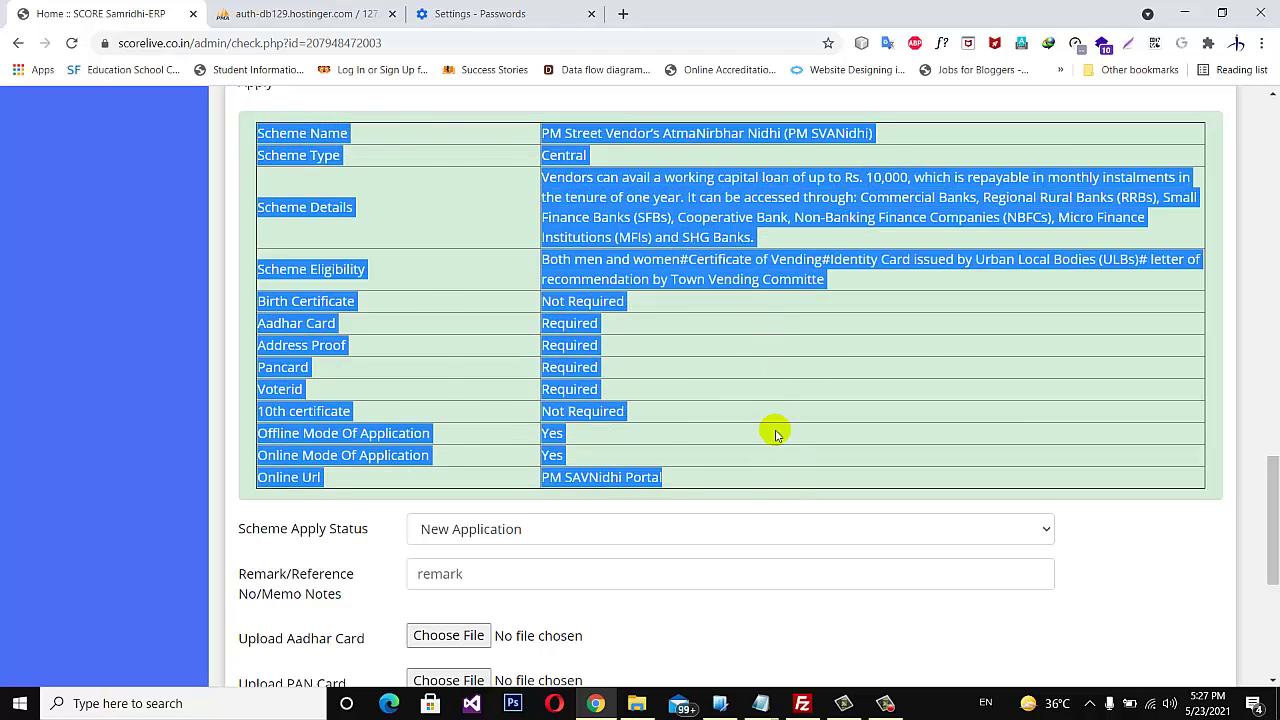
pyautogui.click(752, 308)
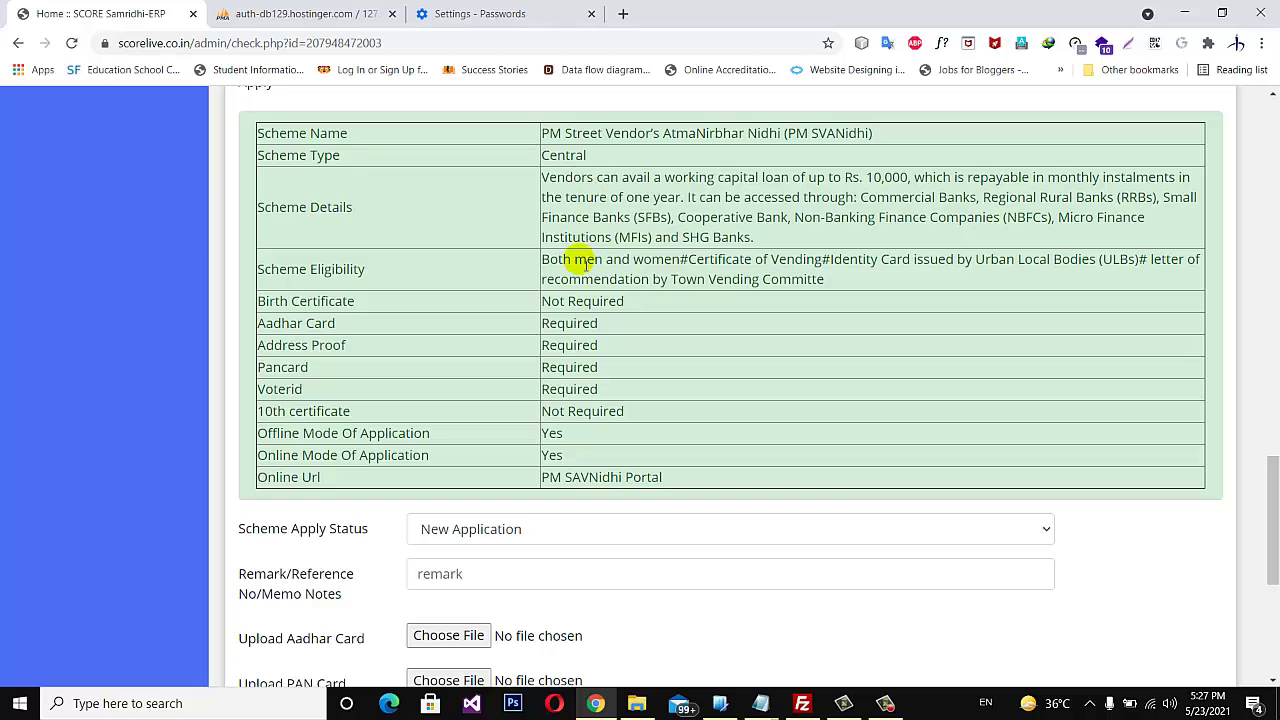
pyautogui.scroll(-3, 593, 382)
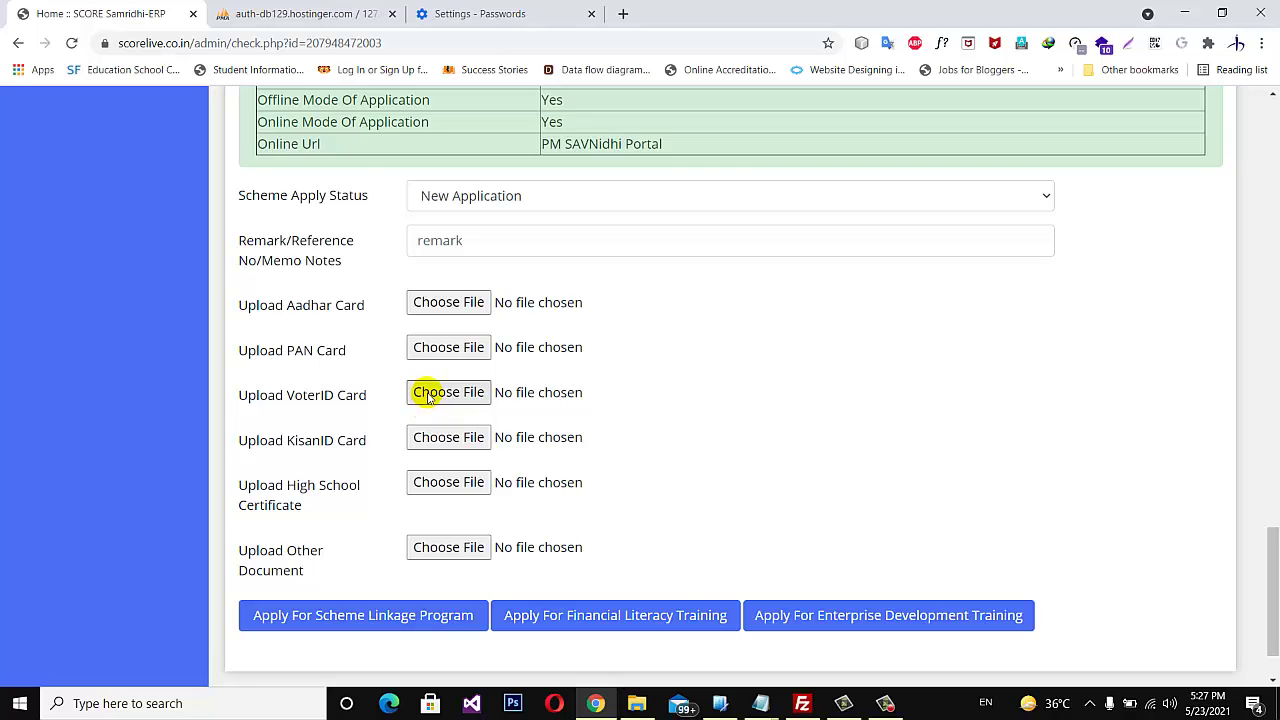
pyautogui.click(447, 303)
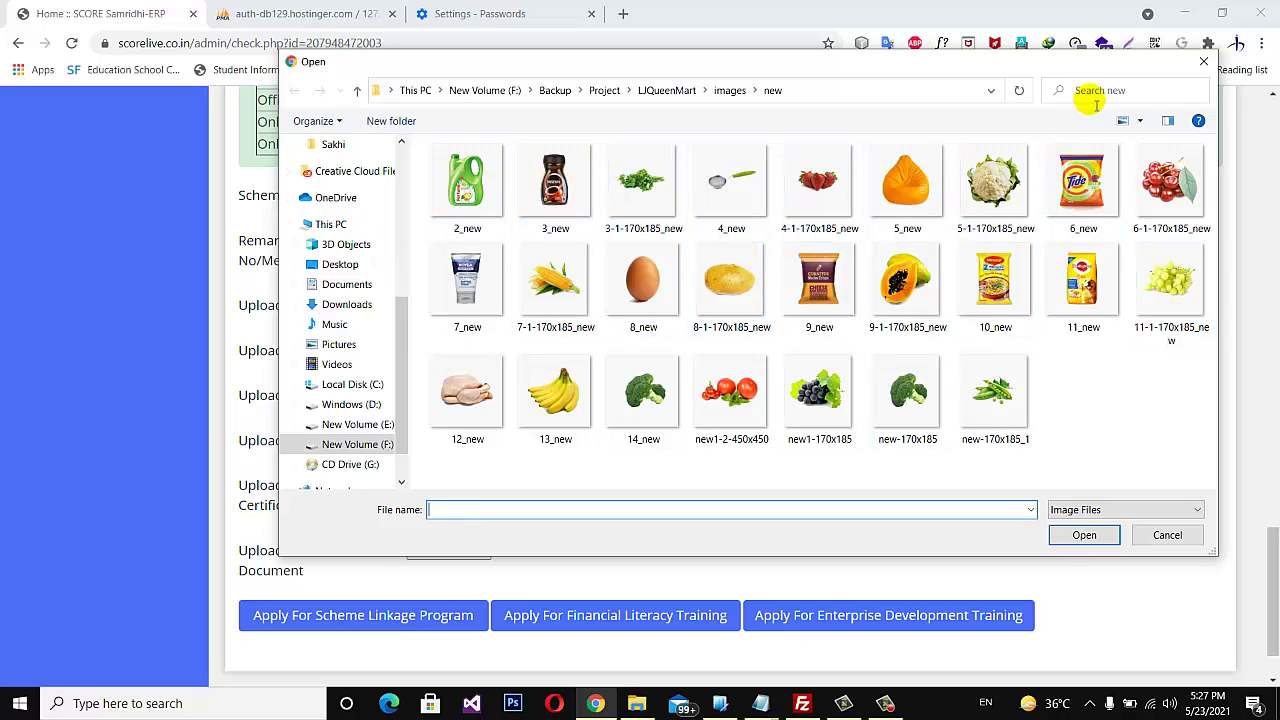
pyautogui.click(1203, 61)
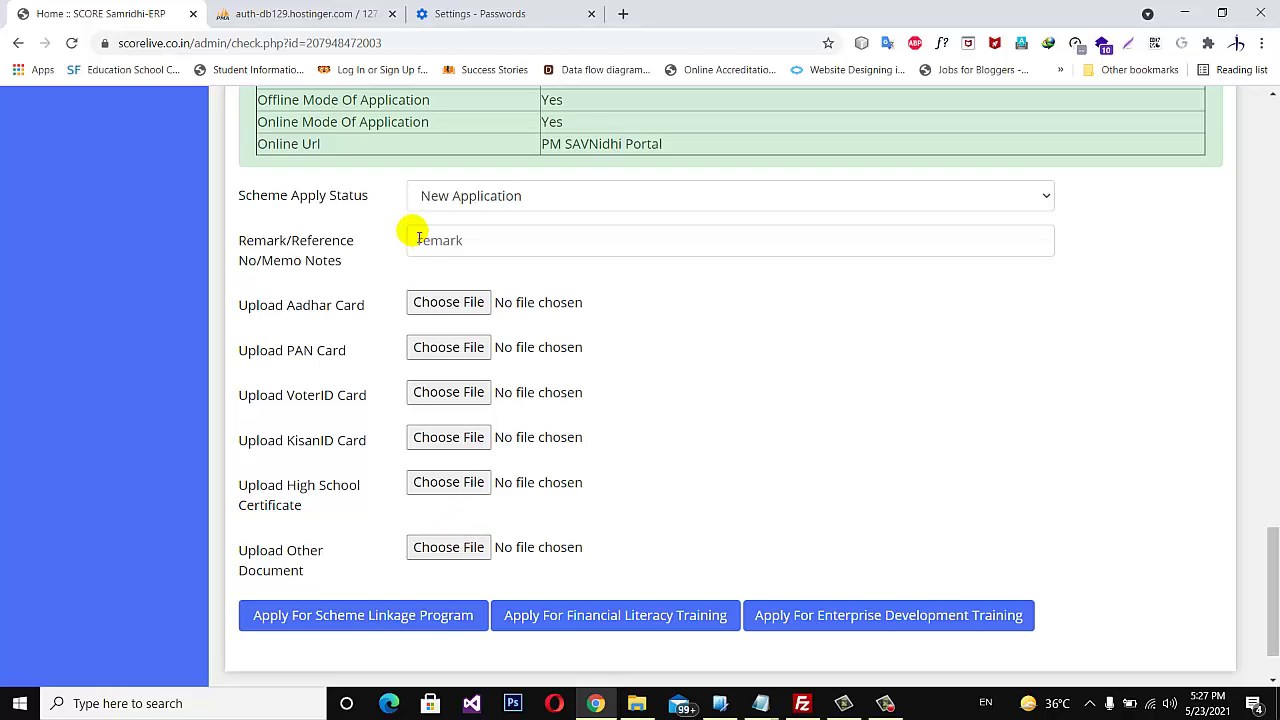
# - Set the Scheme Apply Status to Documents Collected
pyautogui.click(1046, 196)
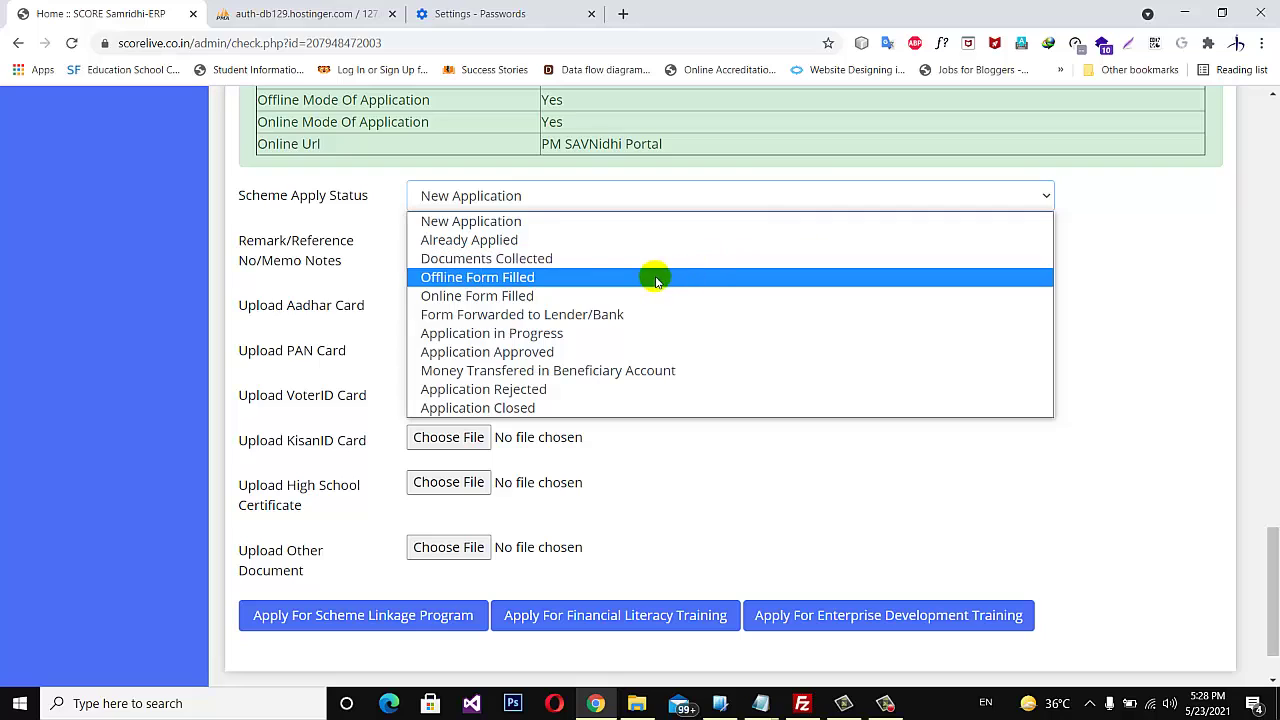
pyautogui.click(548, 262)
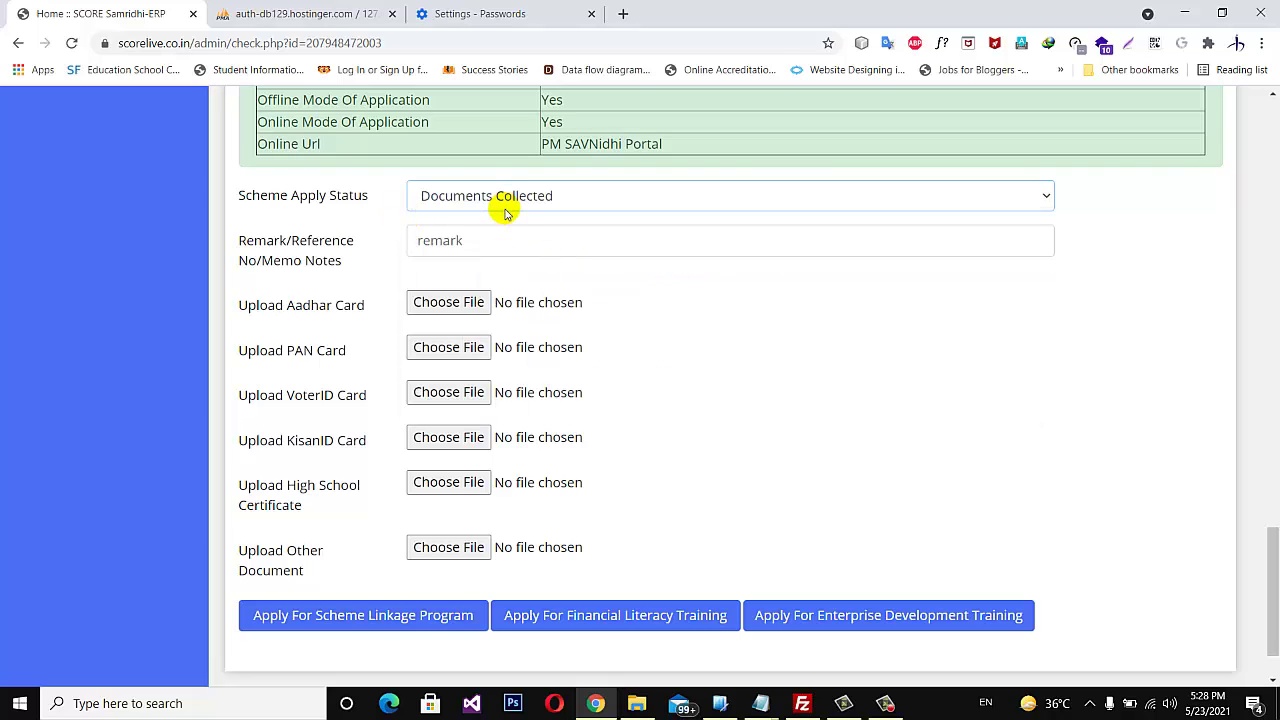
pyautogui.click(447, 302)
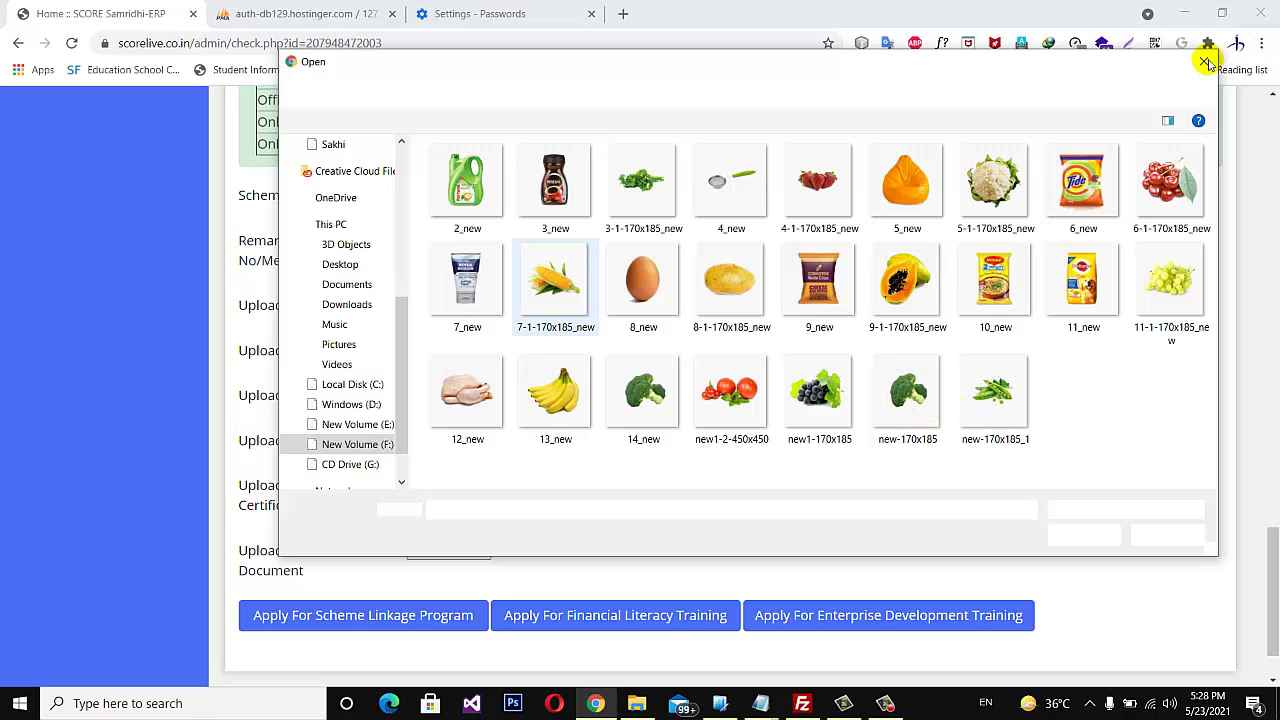
pyautogui.click(886, 705)
pyautogui.click(1214, 640)
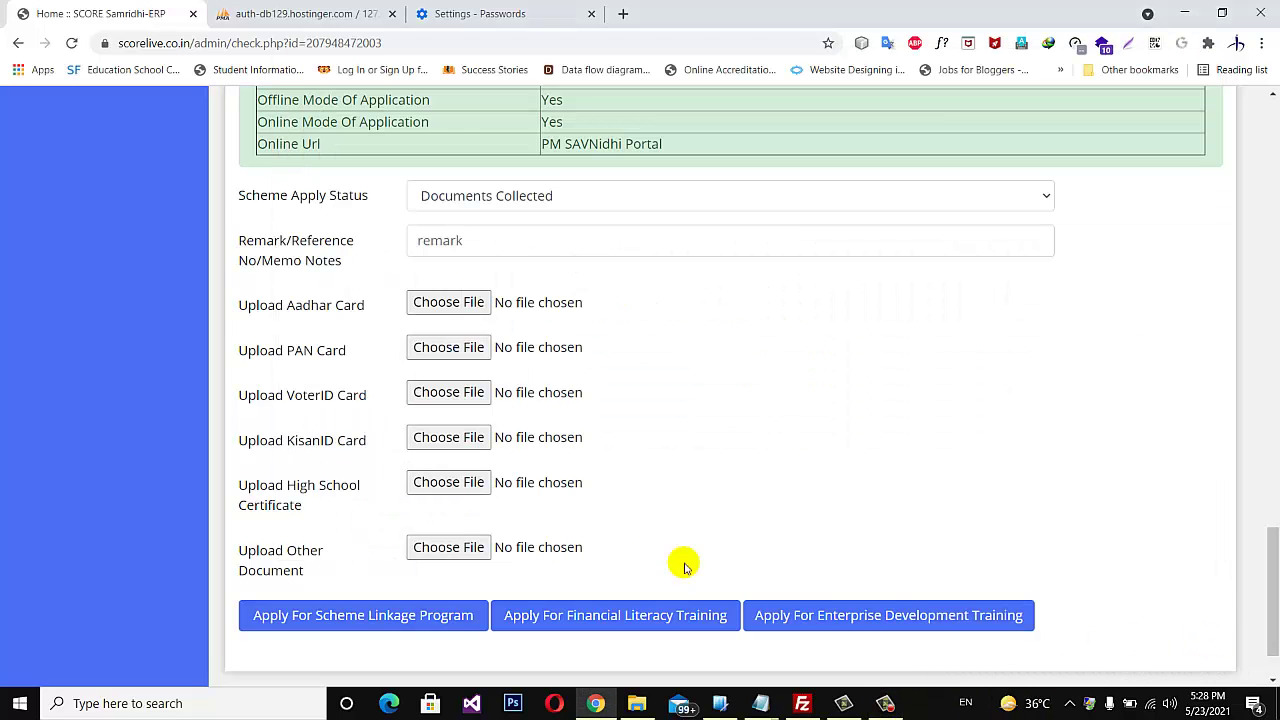
# - Attach 9_new.jpg as the Aadhar card and new-170x185_1.jpg as the PAN card
pyautogui.click(465, 308)
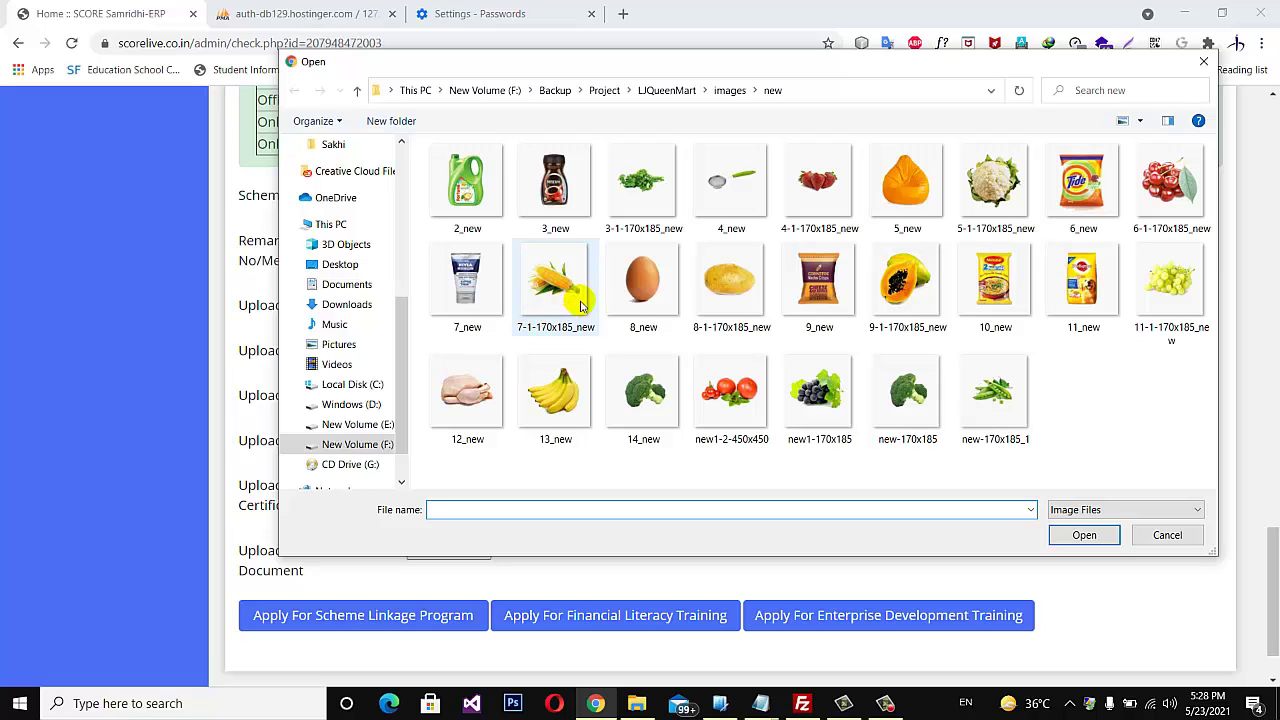
pyautogui.click(820, 300)
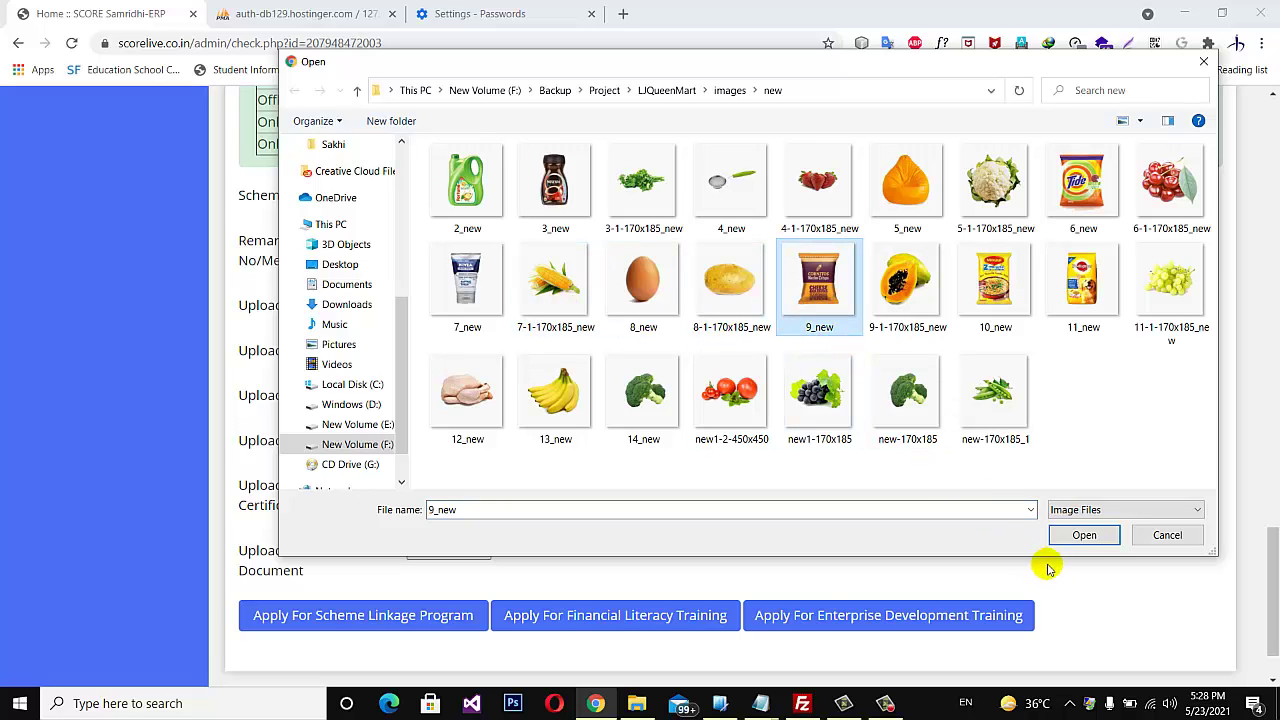
pyautogui.click(1080, 538)
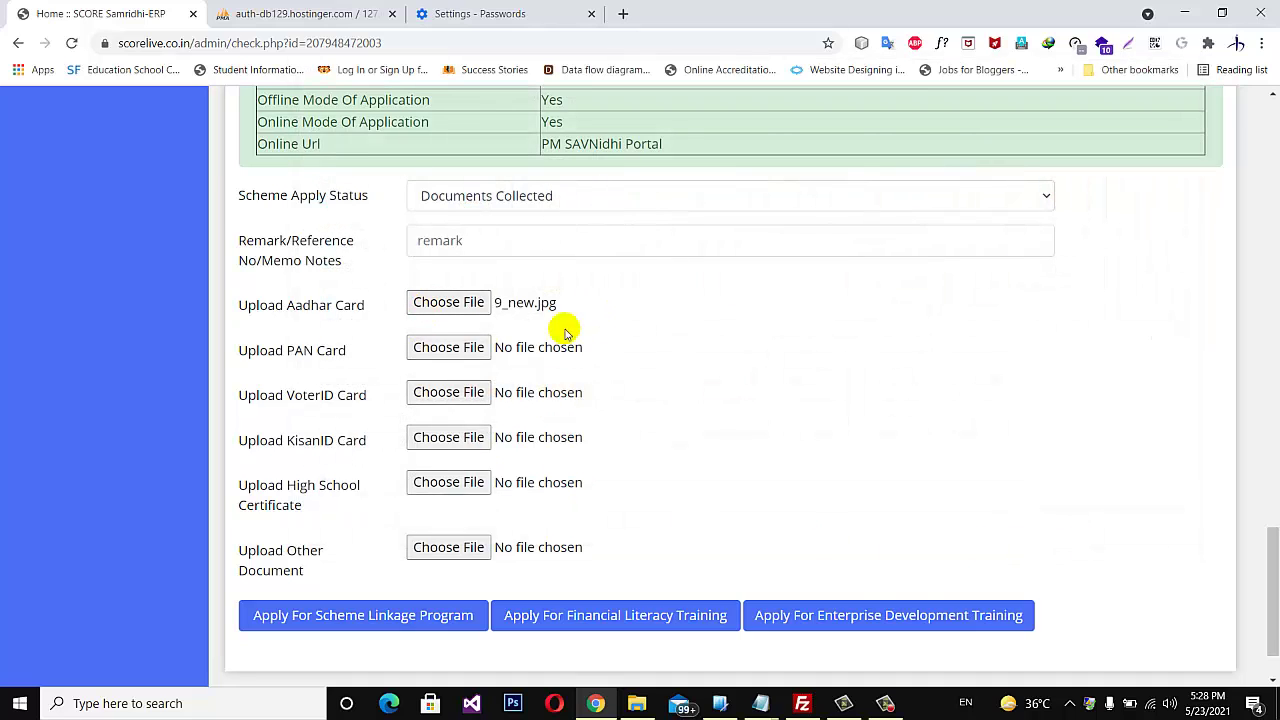
pyautogui.click(450, 363)
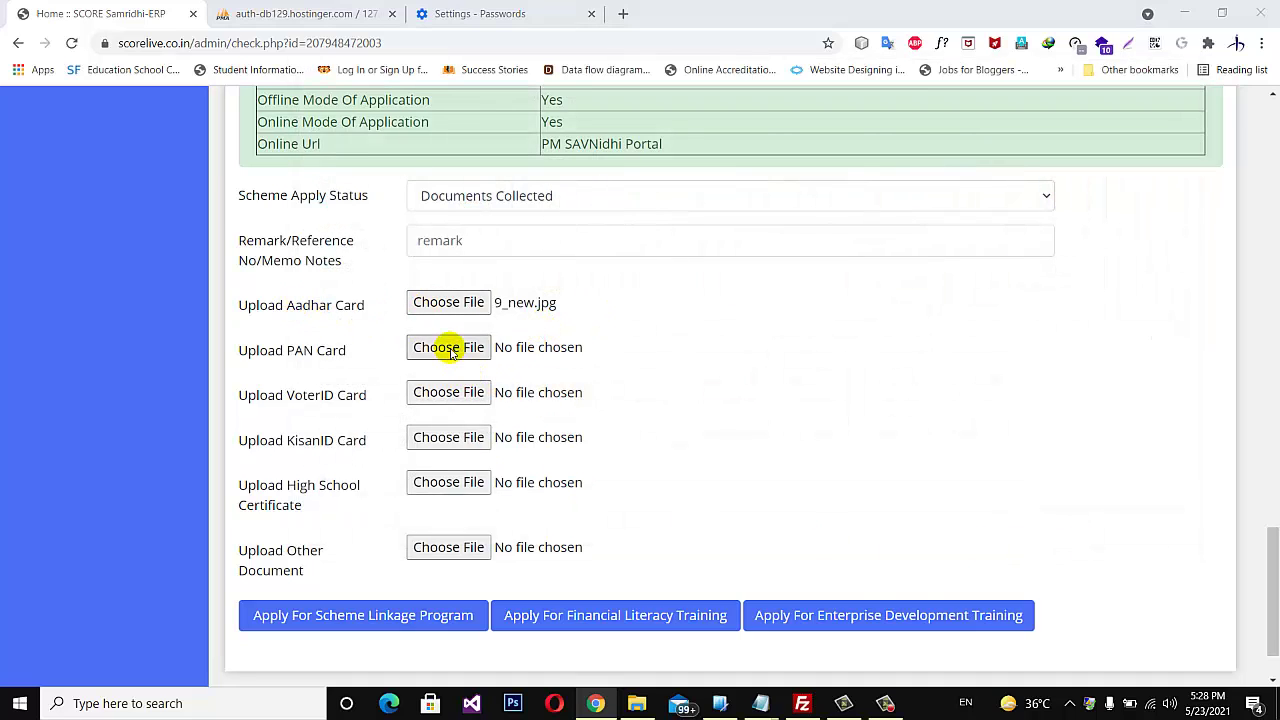
pyautogui.click(1007, 418)
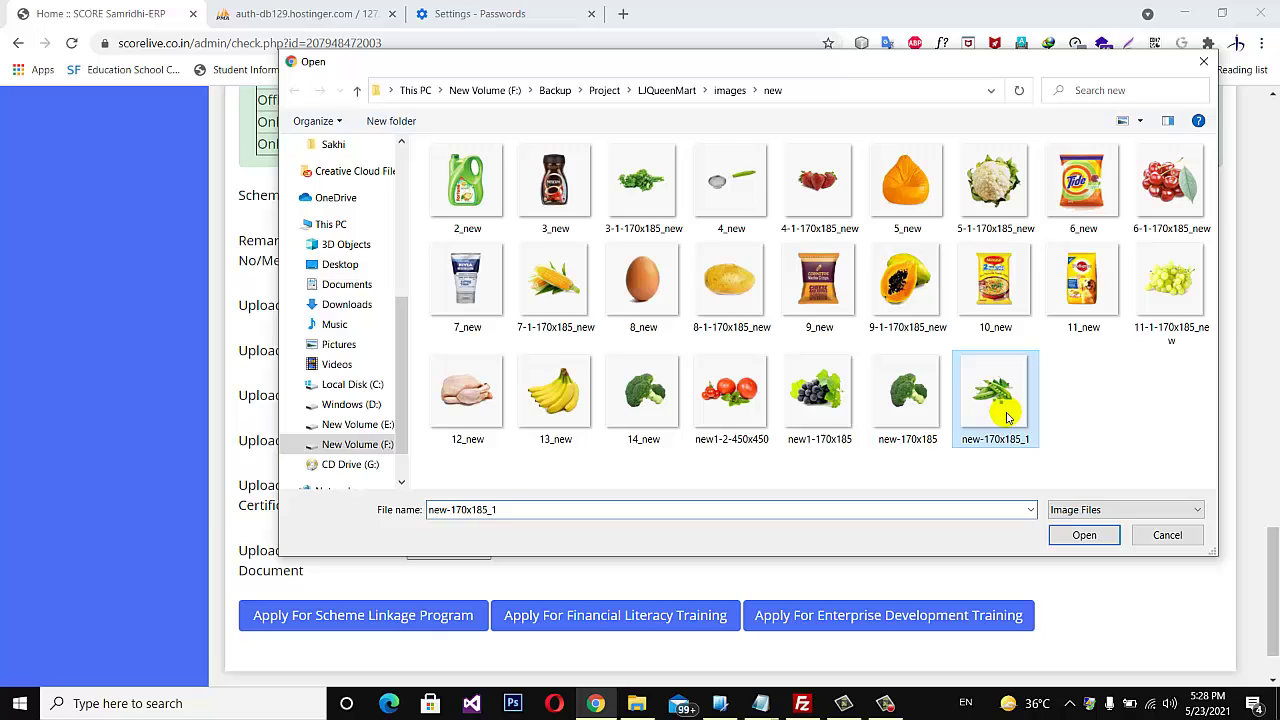
pyautogui.click(1080, 535)
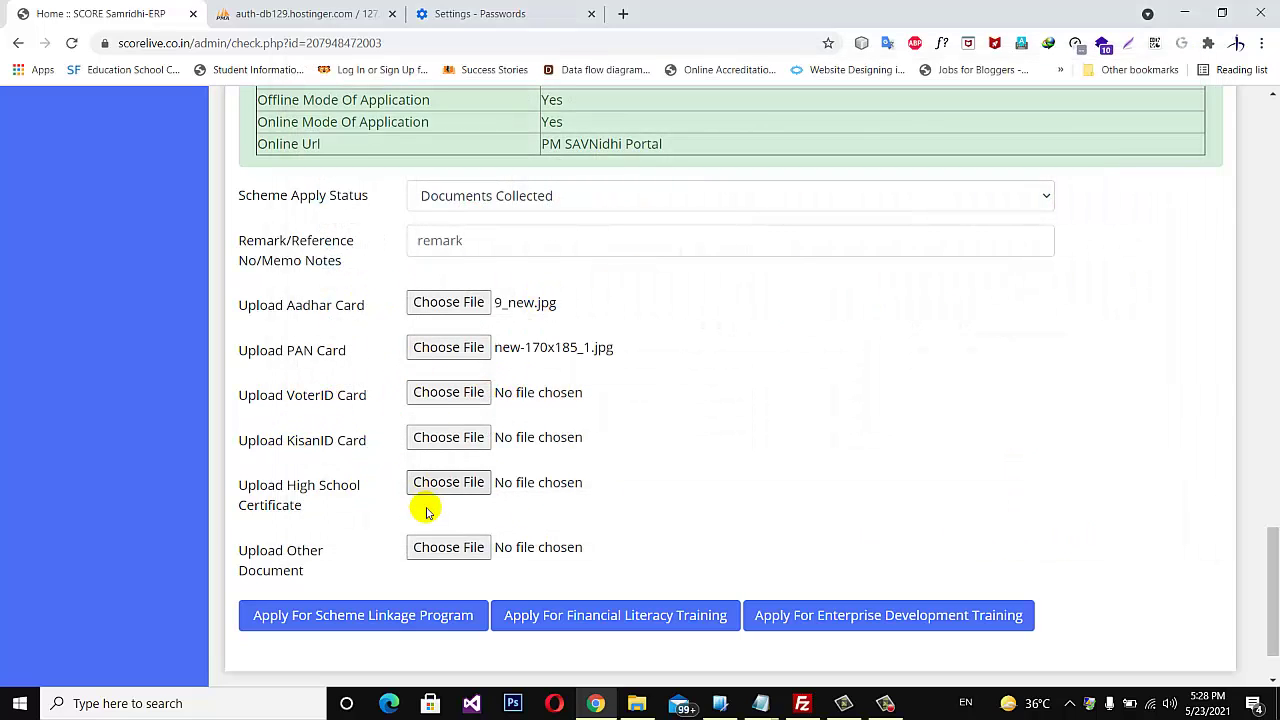
# - Submit the beneficiary's application for the Scheme Linkage Program and read the response
pyautogui.click(370, 617)
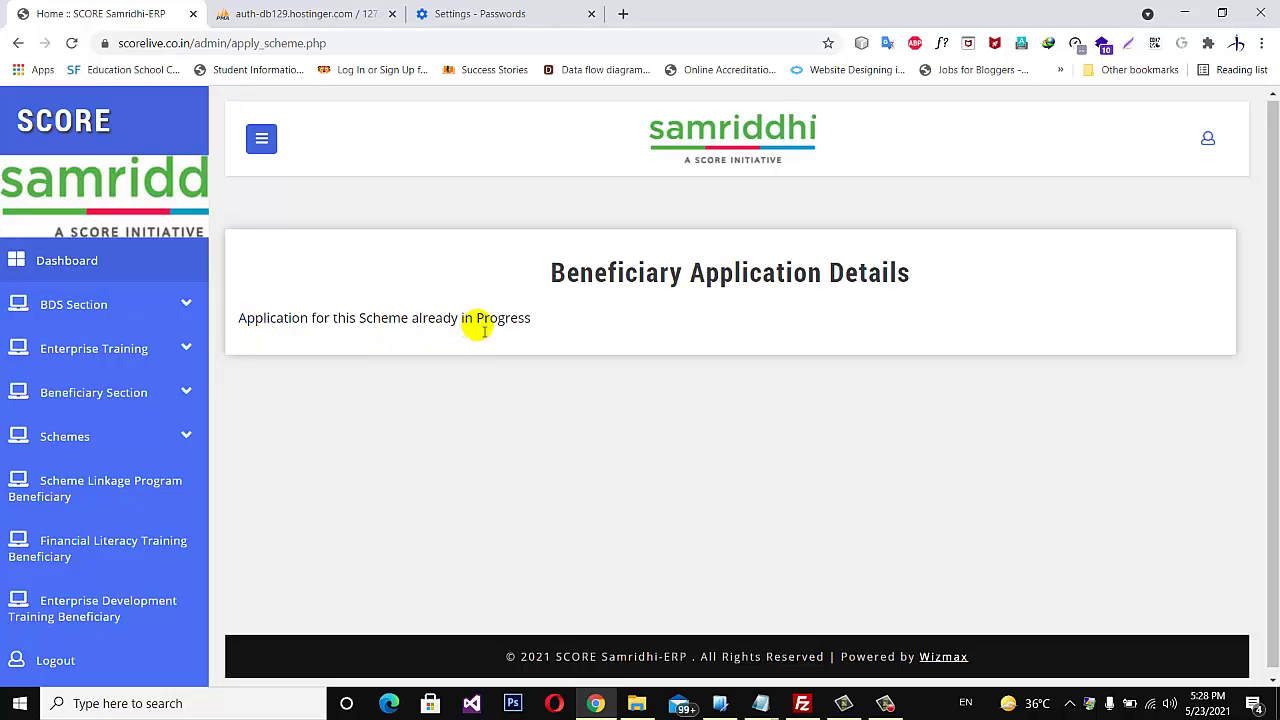
pyautogui.scroll(-1, 449, 334)
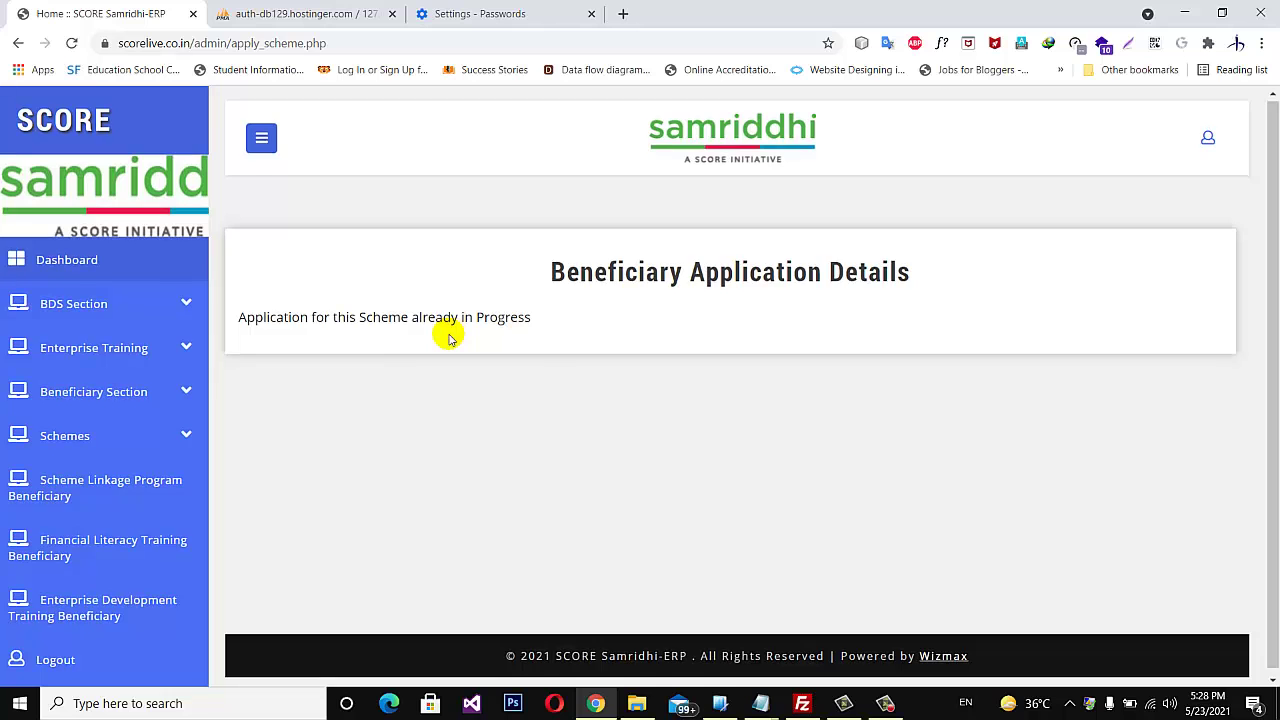
# - Open the Scheme Linkage Program beneficiary records and examine the existing application's beneficiary, scheme, status and uploaded documents
pyautogui.click(93, 481)
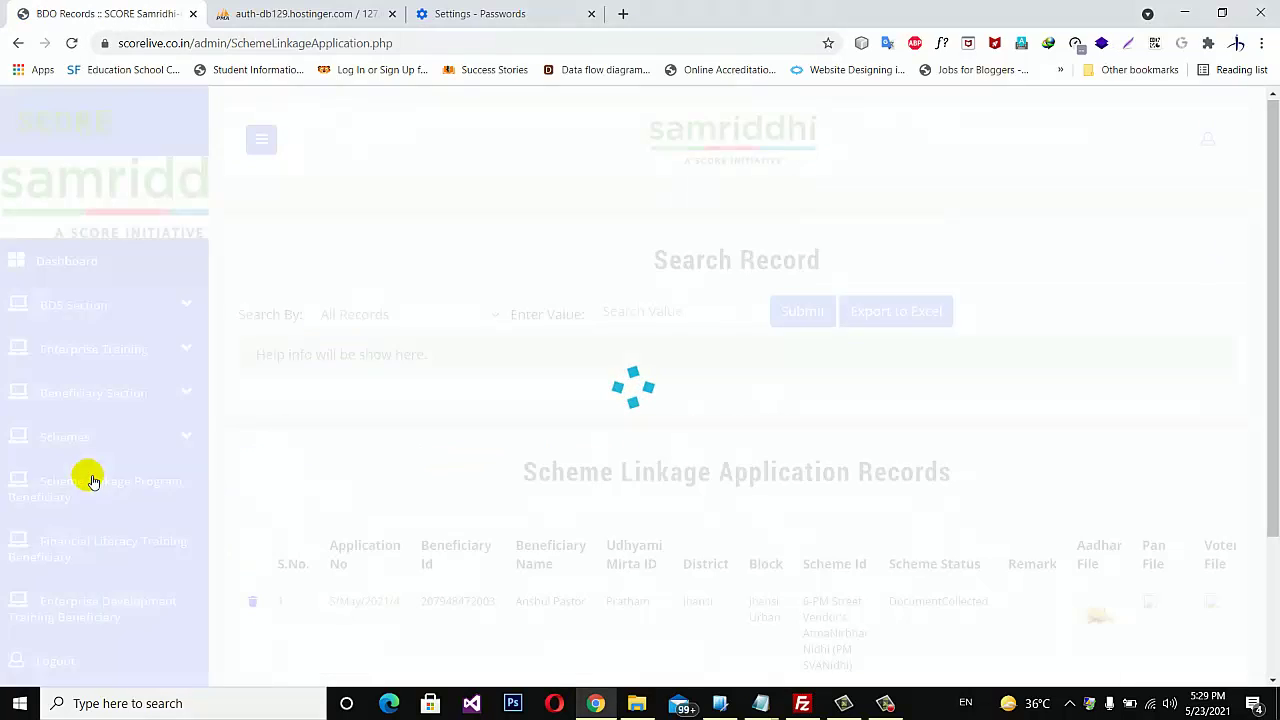
pyautogui.scroll(-2, 583, 410)
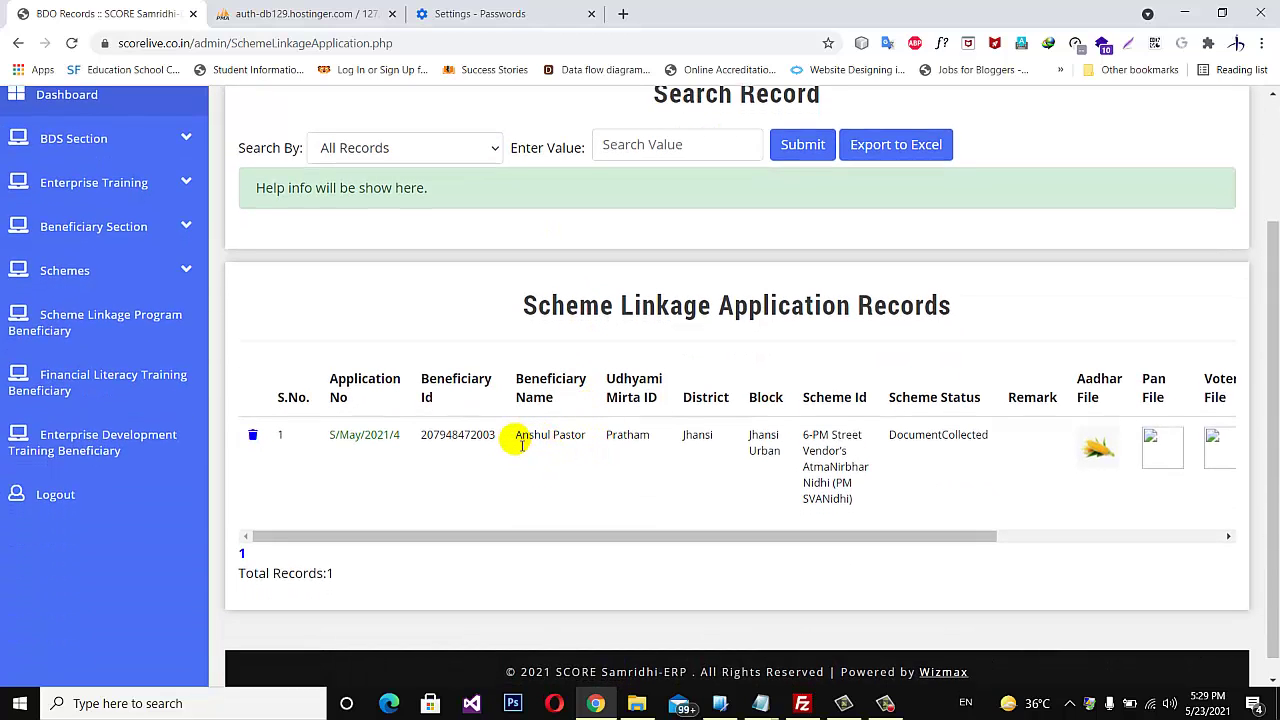
pyautogui.moveTo(518, 440); pyautogui.dragTo(568, 440)
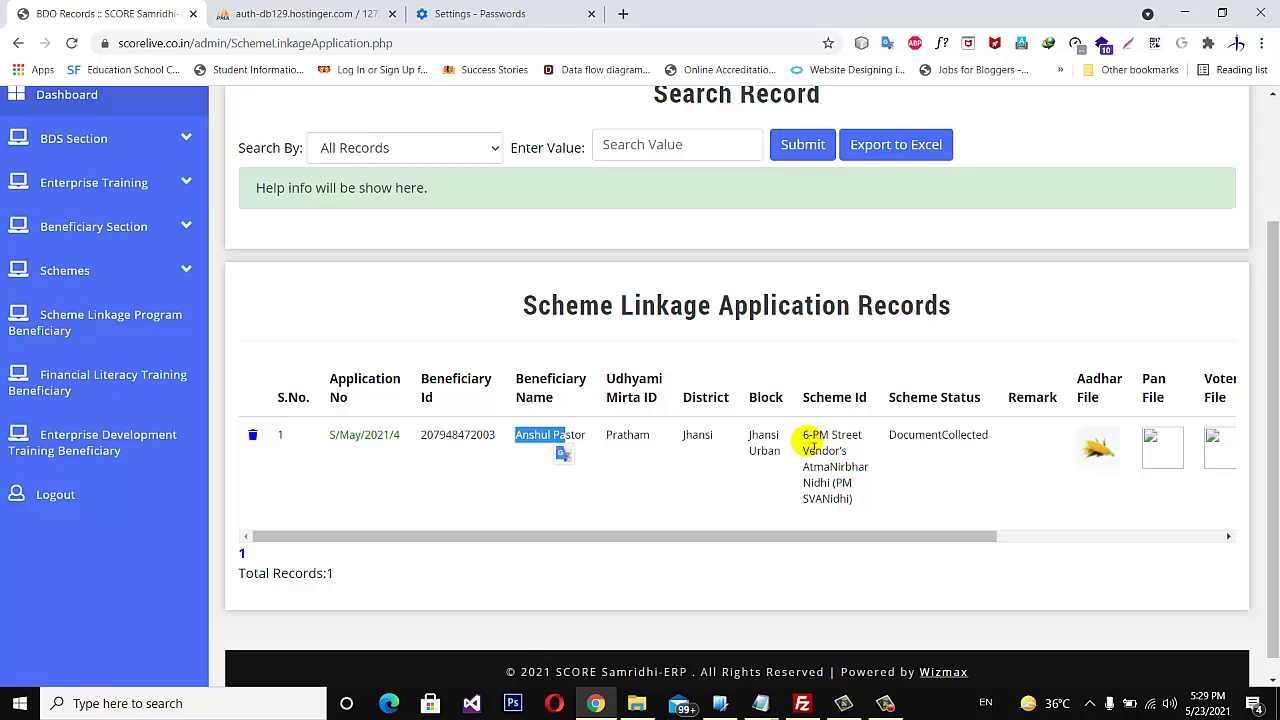
pyautogui.moveTo(800, 440); pyautogui.dragTo(866, 508)
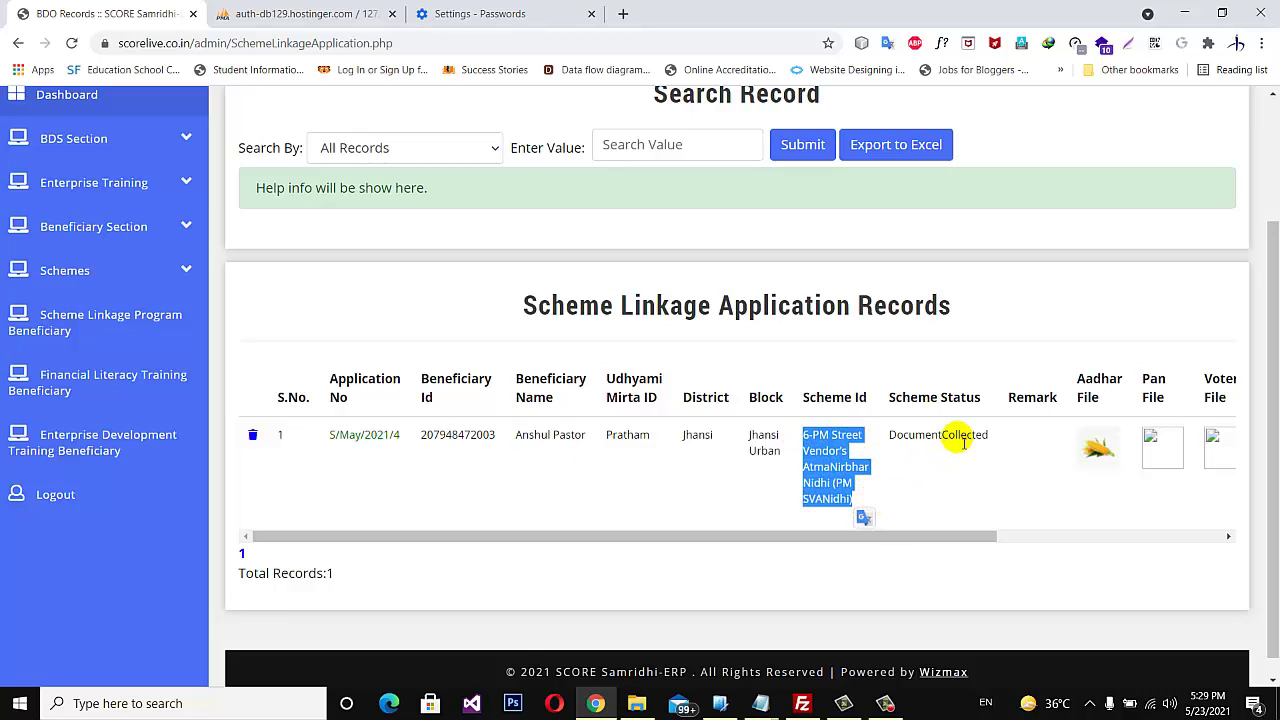
pyautogui.moveTo(934, 531); pyautogui.dragTo(1210, 537)
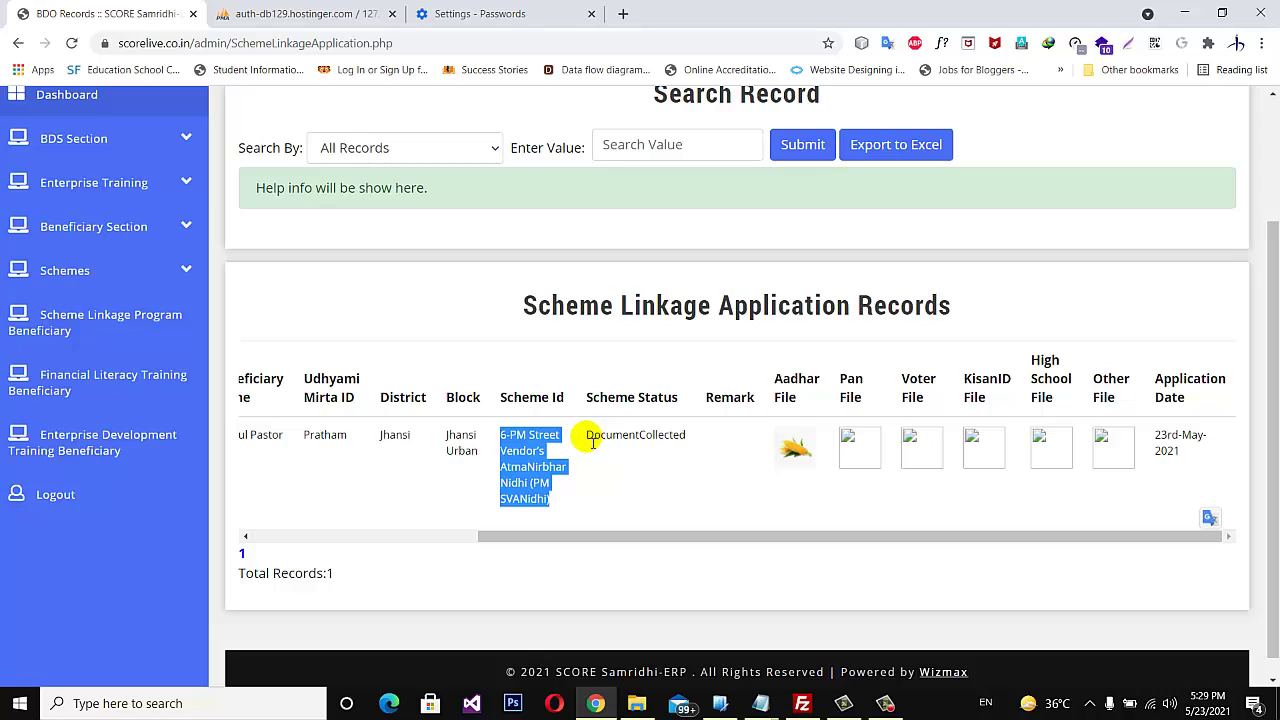
pyautogui.moveTo(590, 440); pyautogui.dragTo(687, 446)
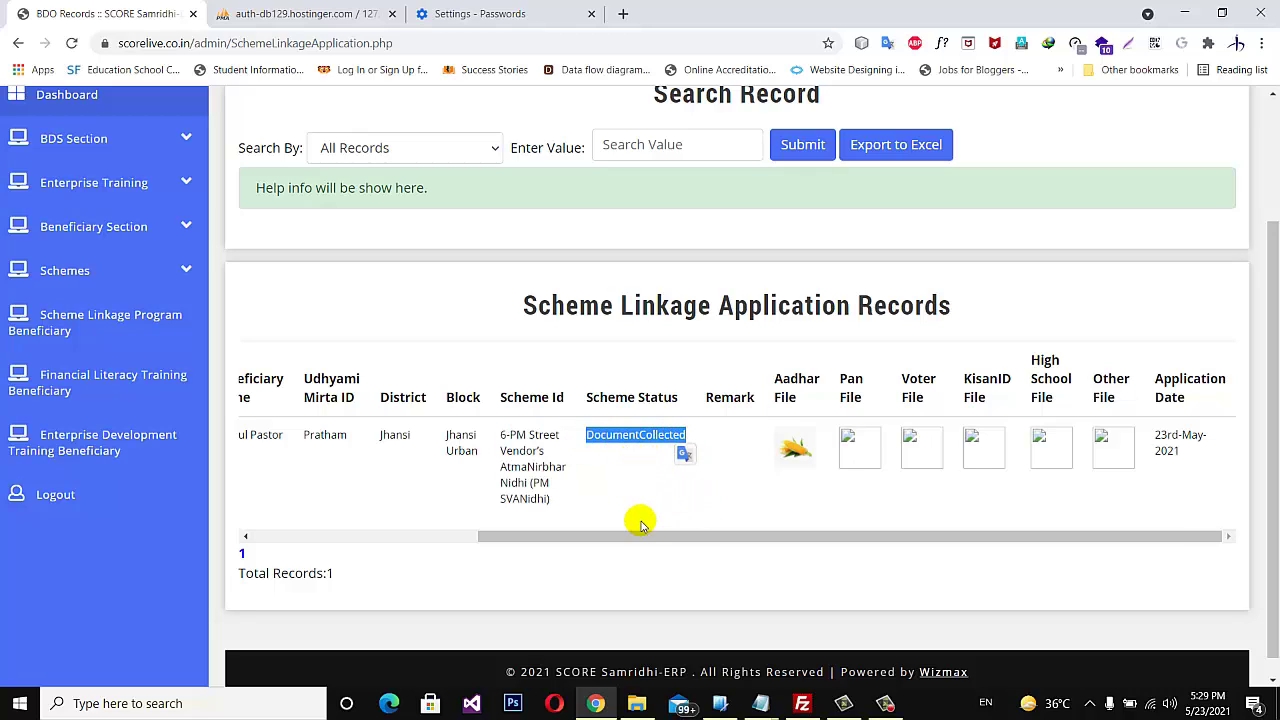
pyautogui.moveTo(642, 540); pyautogui.dragTo(397, 543)
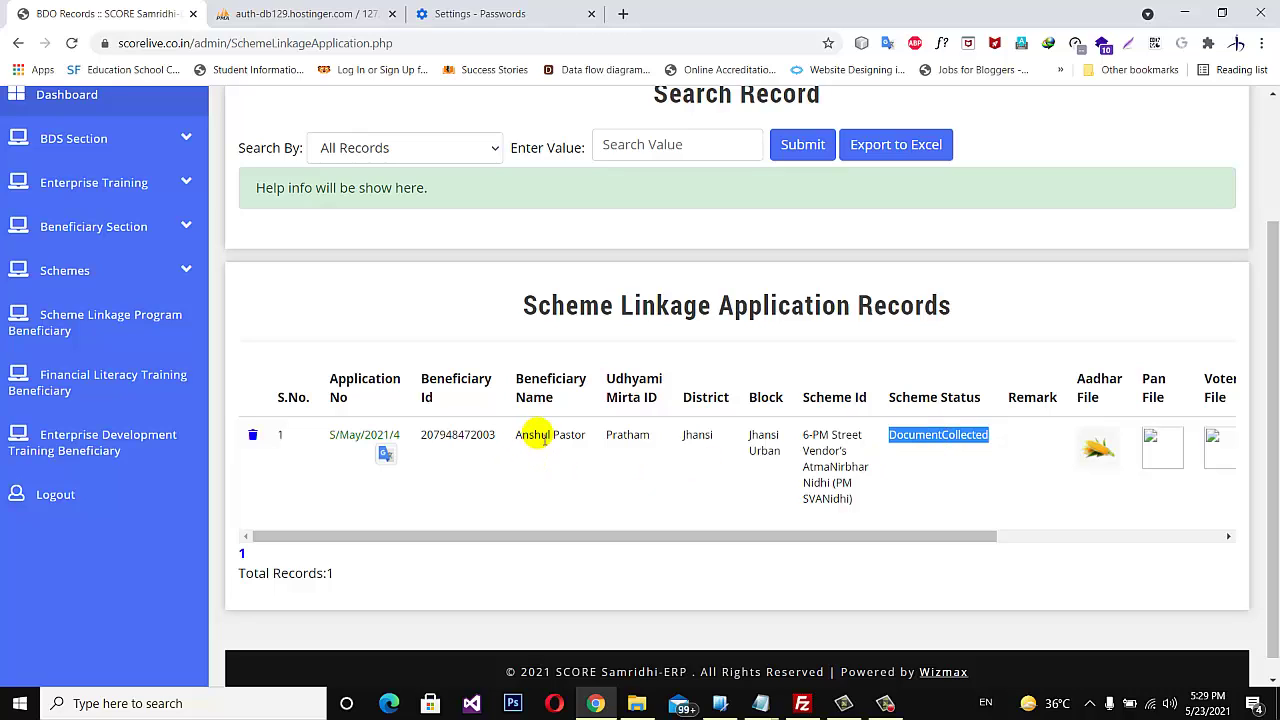
pyautogui.moveTo(512, 435); pyautogui.dragTo(585, 440)
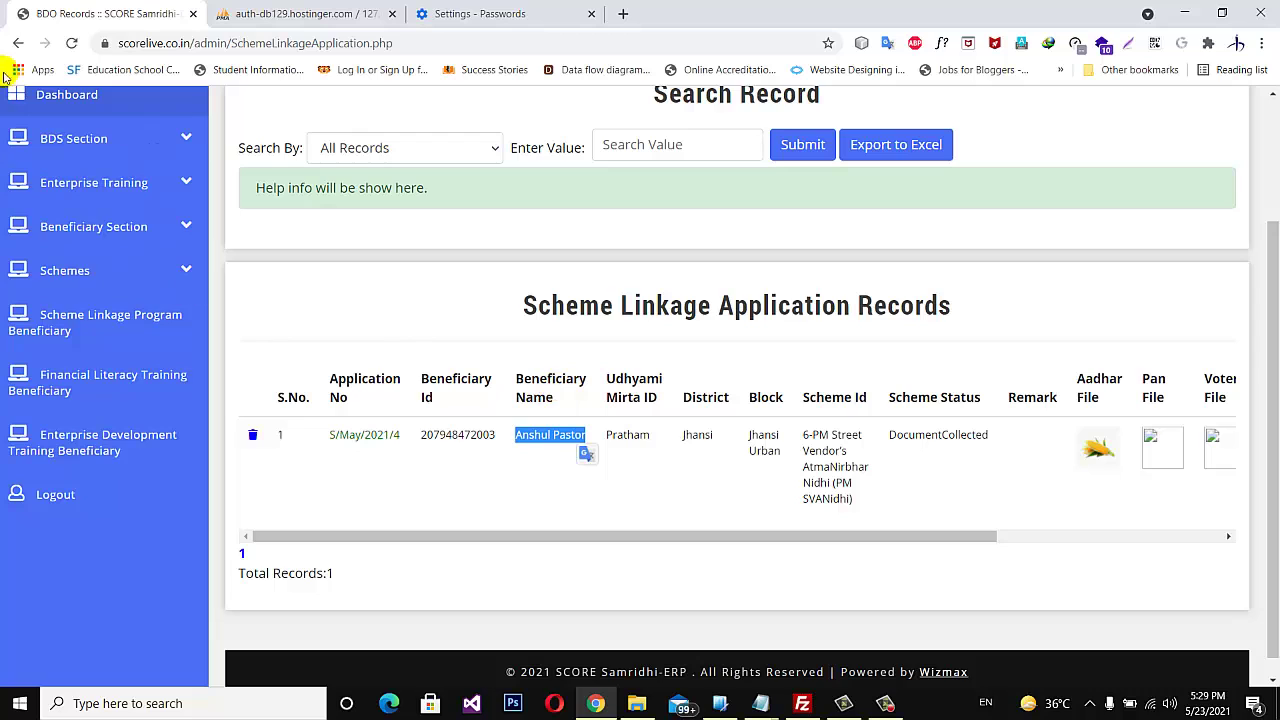
# - Return to the beneficiary's application form and select Fund Disbursement through NRLM/ NULM as the scheme to apply for
pyautogui.click(19, 44)
pyautogui.click(19, 44)
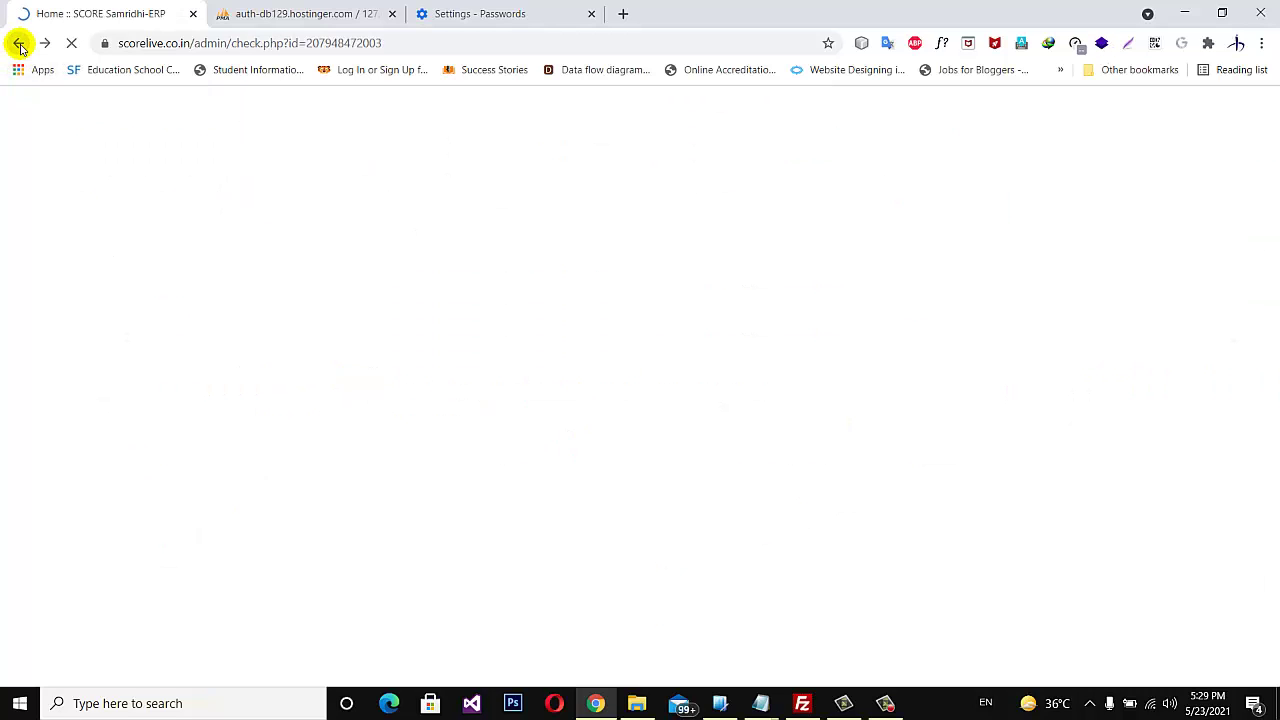
pyautogui.scroll(-5, 843, 391)
pyautogui.scroll(-8, 843, 398)
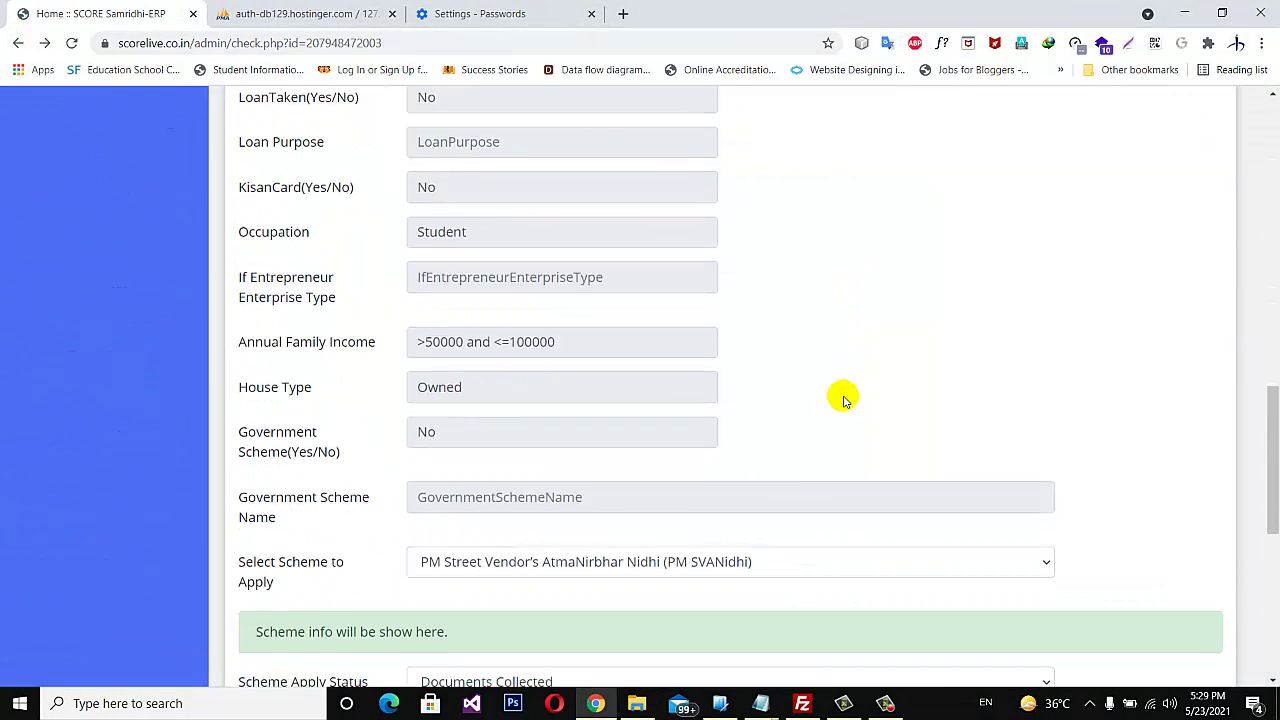
pyautogui.click(846, 314)
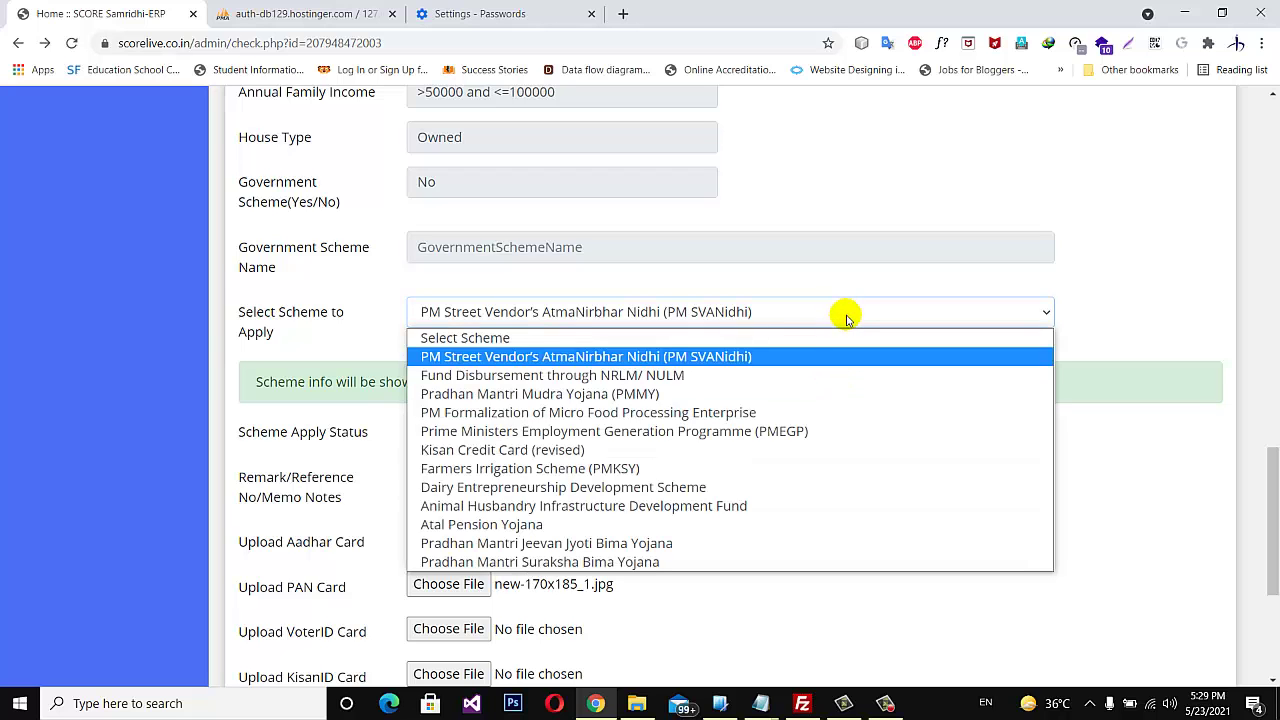
pyautogui.click(672, 379)
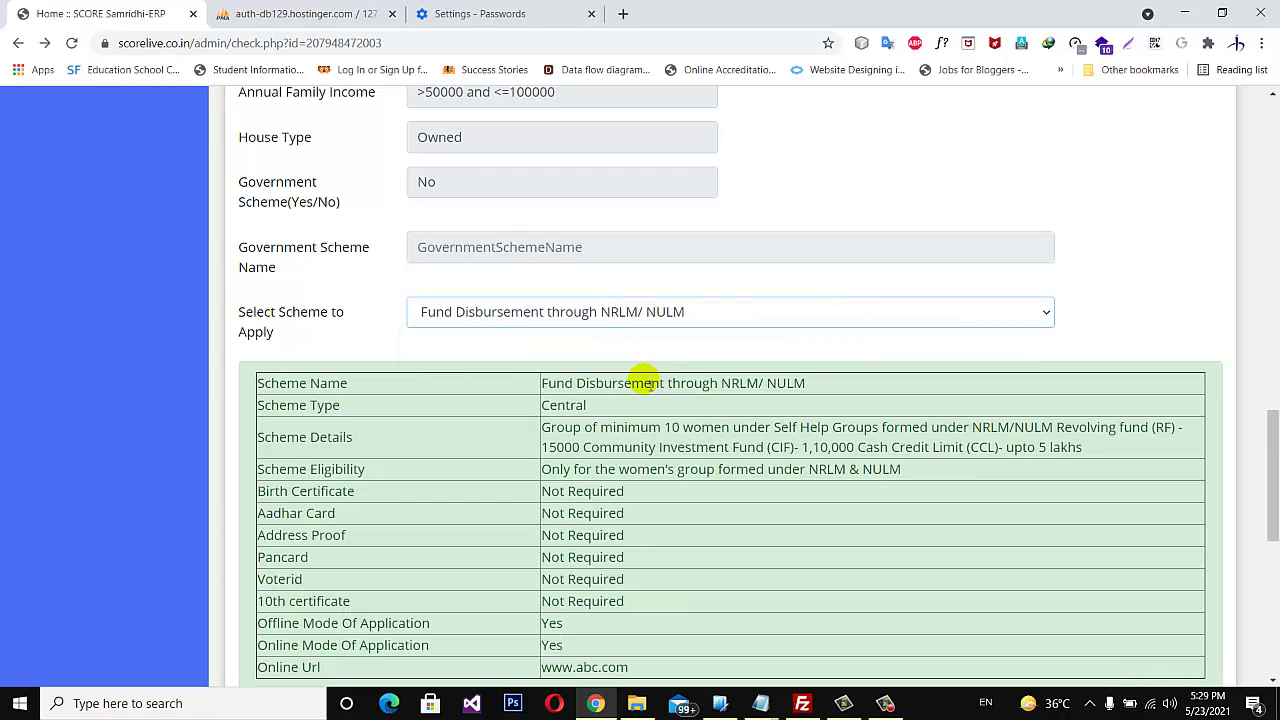
# - Attach 9_new.jpg as the Aadhar card and new1-170x185.jpg as the PAN card
pyautogui.scroll(-2, 794, 414)
pyautogui.scroll(-3, 683, 370)
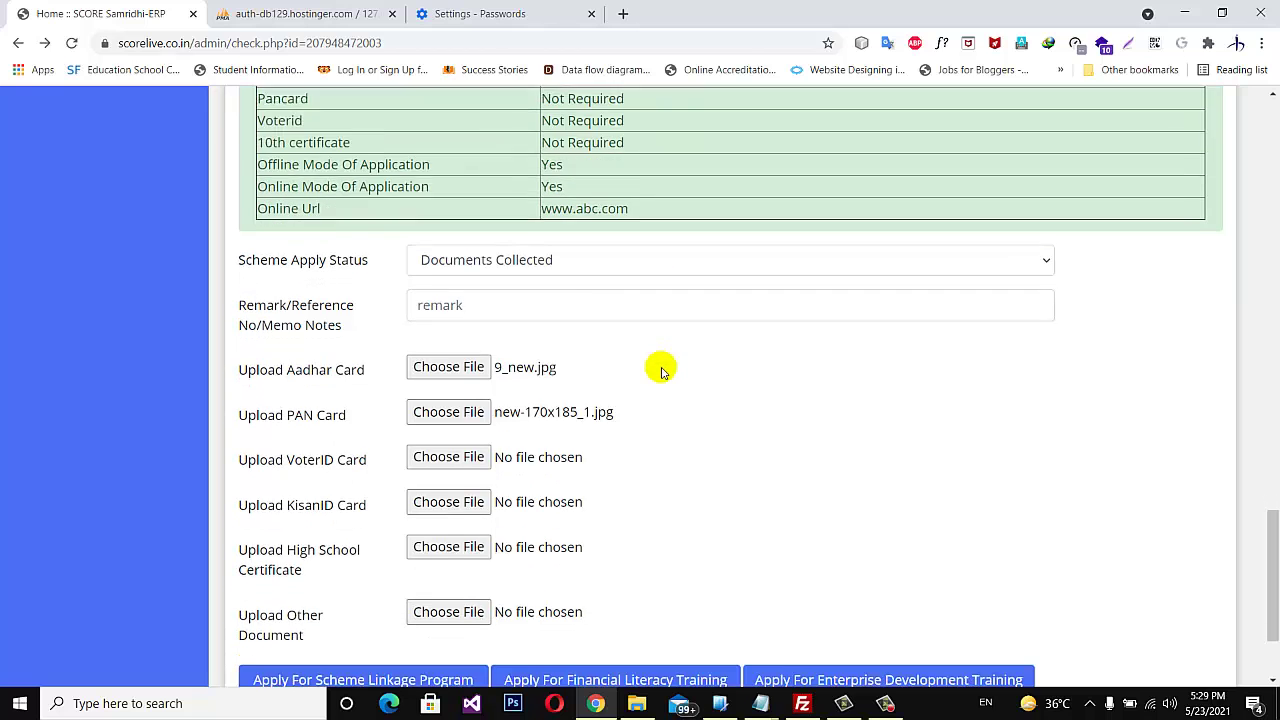
pyautogui.click(452, 328)
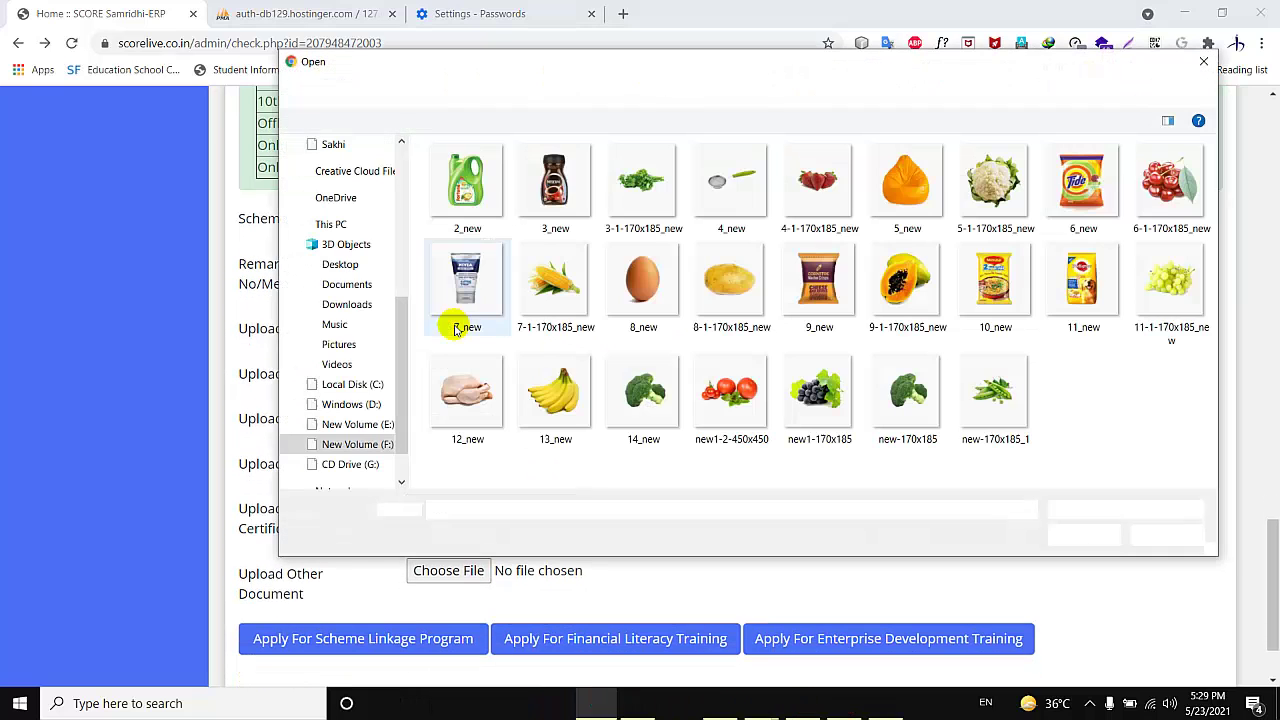
pyautogui.click(1205, 64)
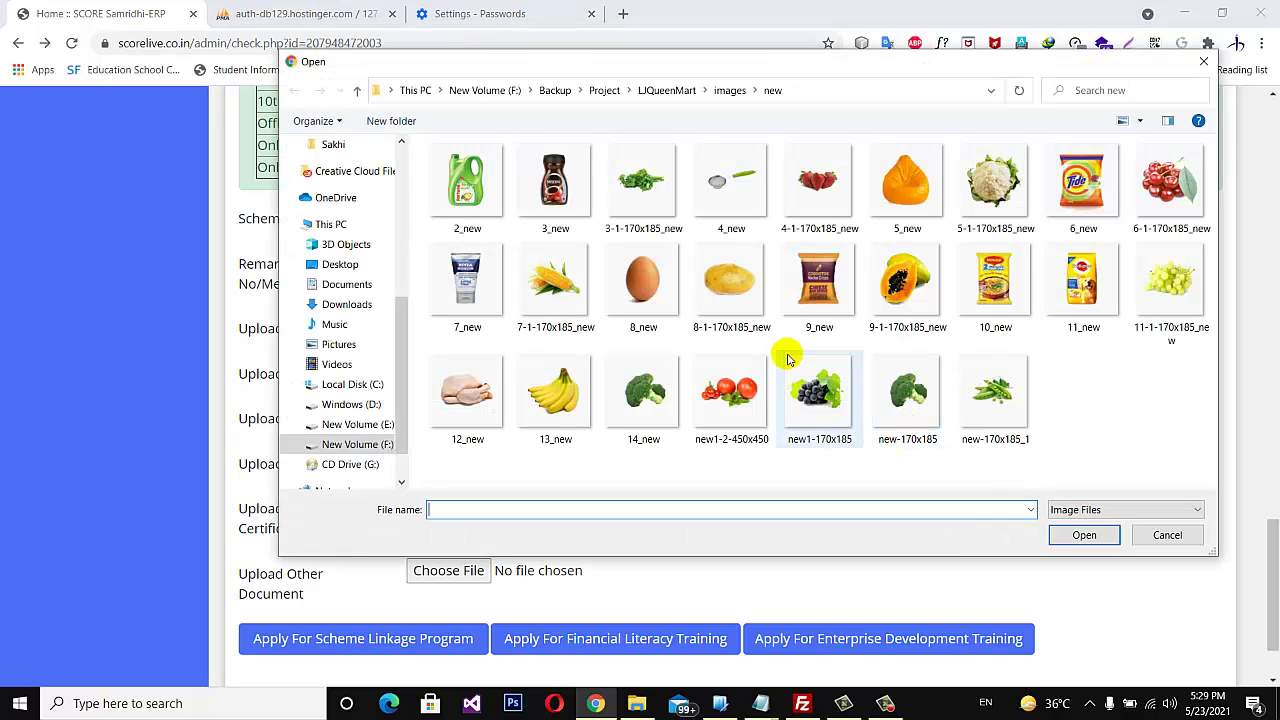
pyautogui.click(819, 283)
pyautogui.click(1089, 537)
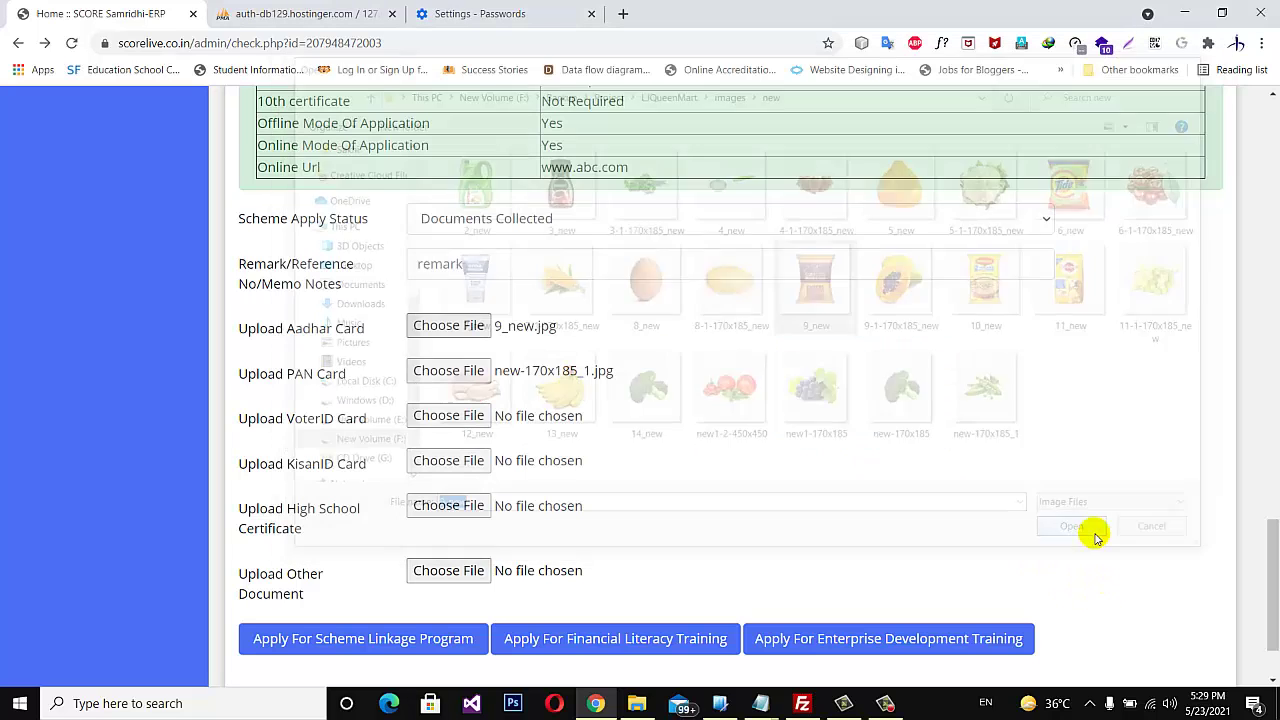
pyautogui.click(438, 373)
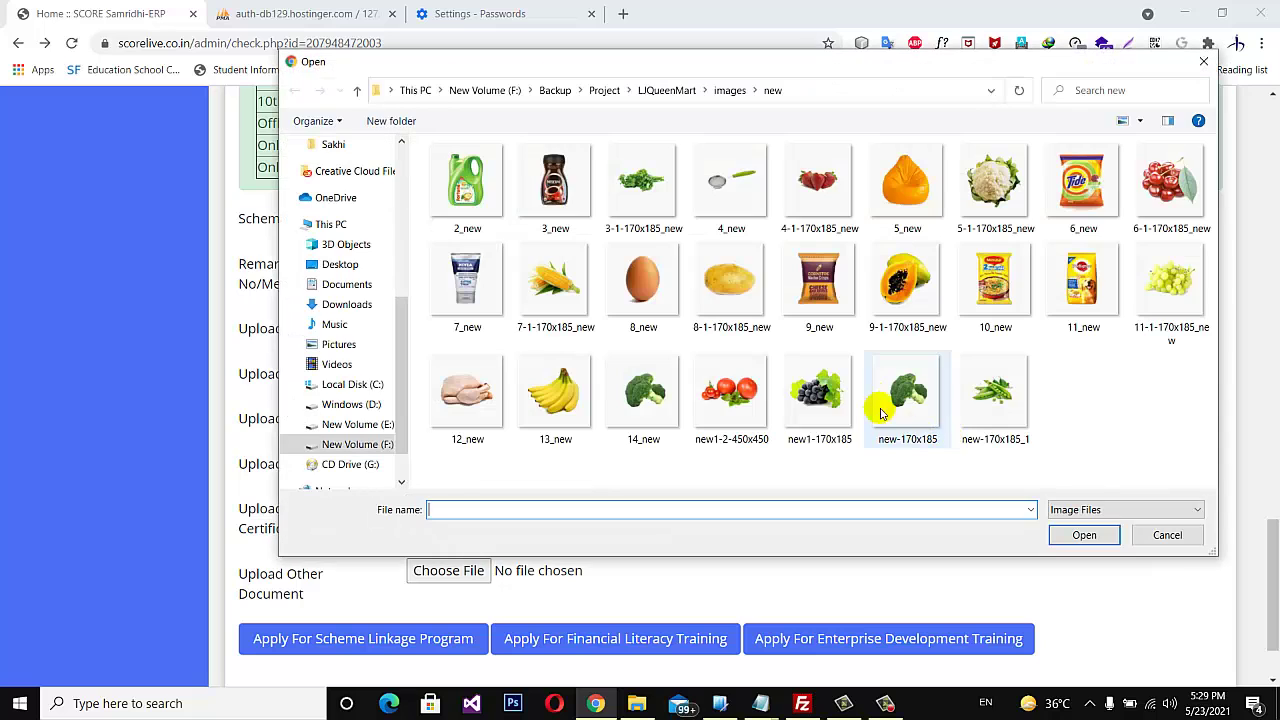
pyautogui.click(819, 395)
pyautogui.click(1057, 535)
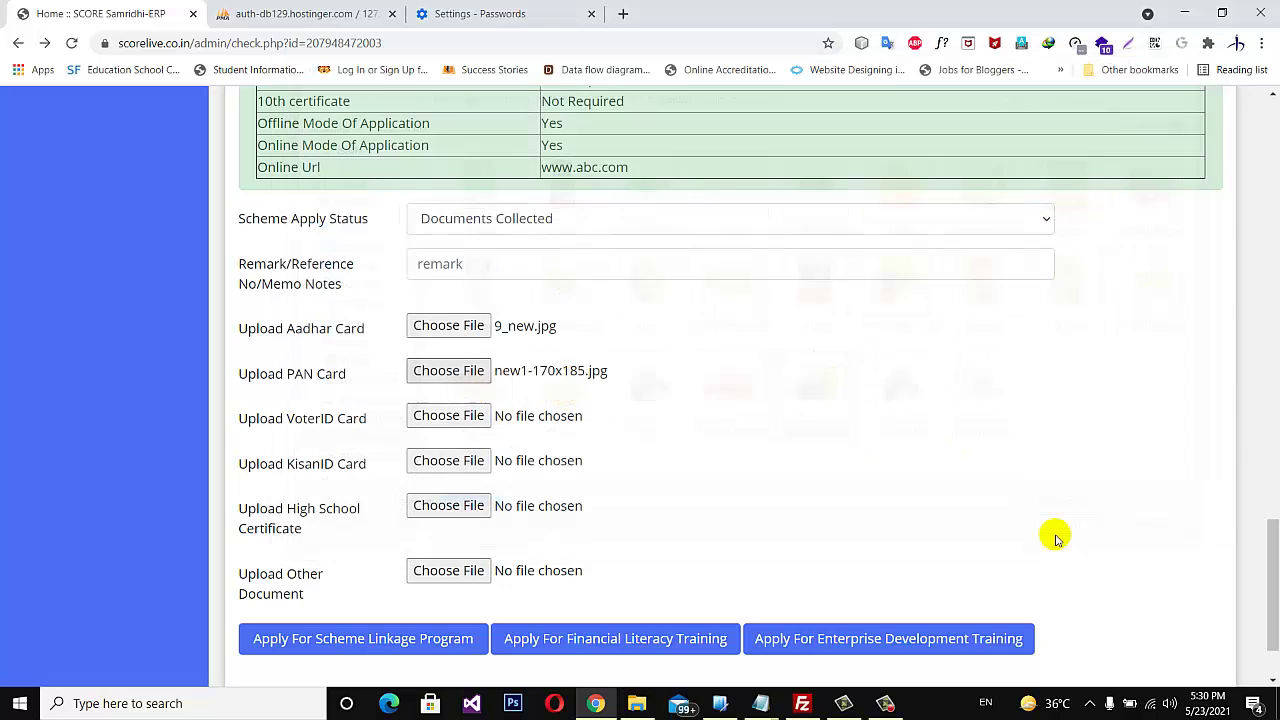
# - Submit the Fund Disbursement through NRLM/ NULM application for the Scheme Linkage Program and review the application details
pyautogui.scroll(-3, 550, 425)
pyautogui.click(395, 535)
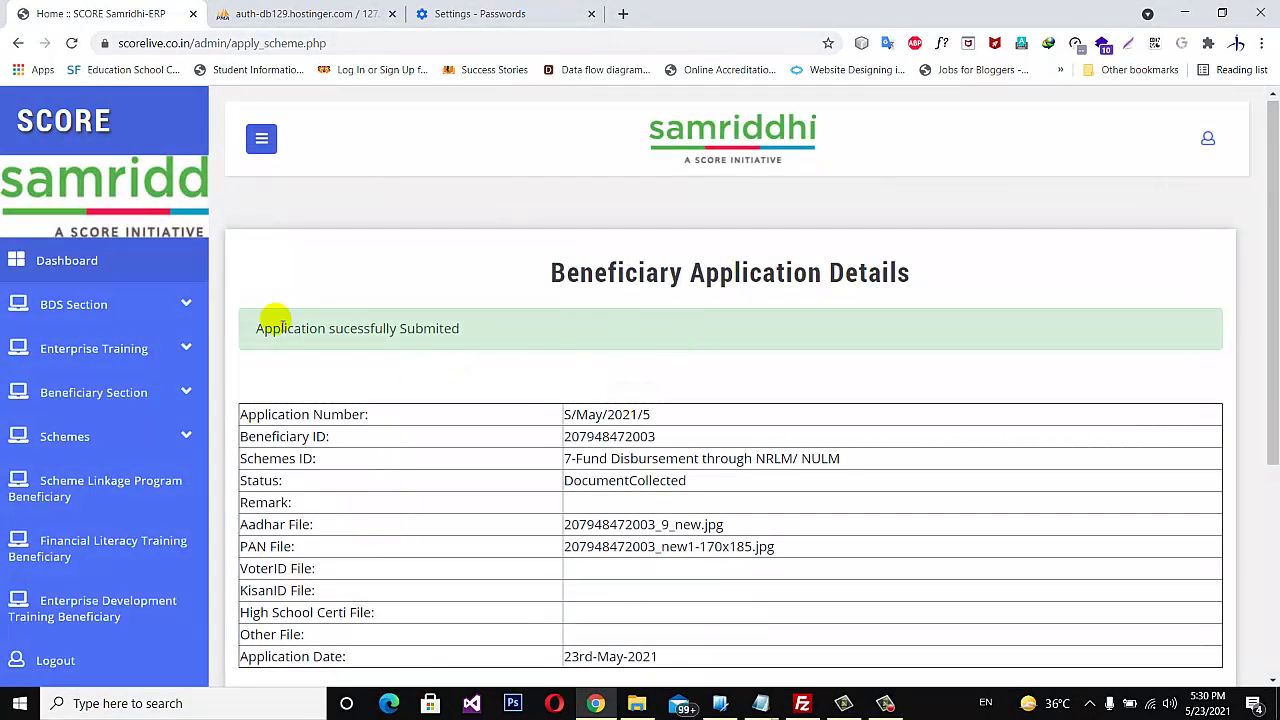
pyautogui.moveTo(257, 330); pyautogui.dragTo(474, 345)
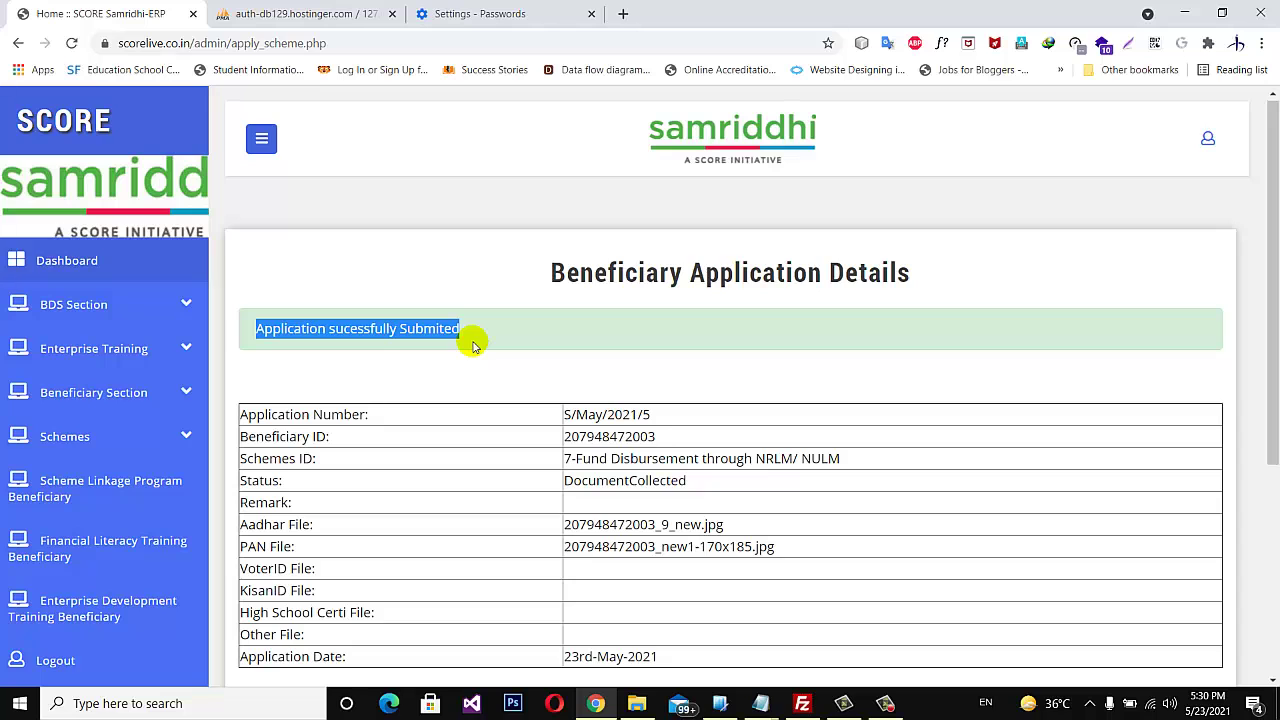
pyautogui.scroll(-3, 589, 272)
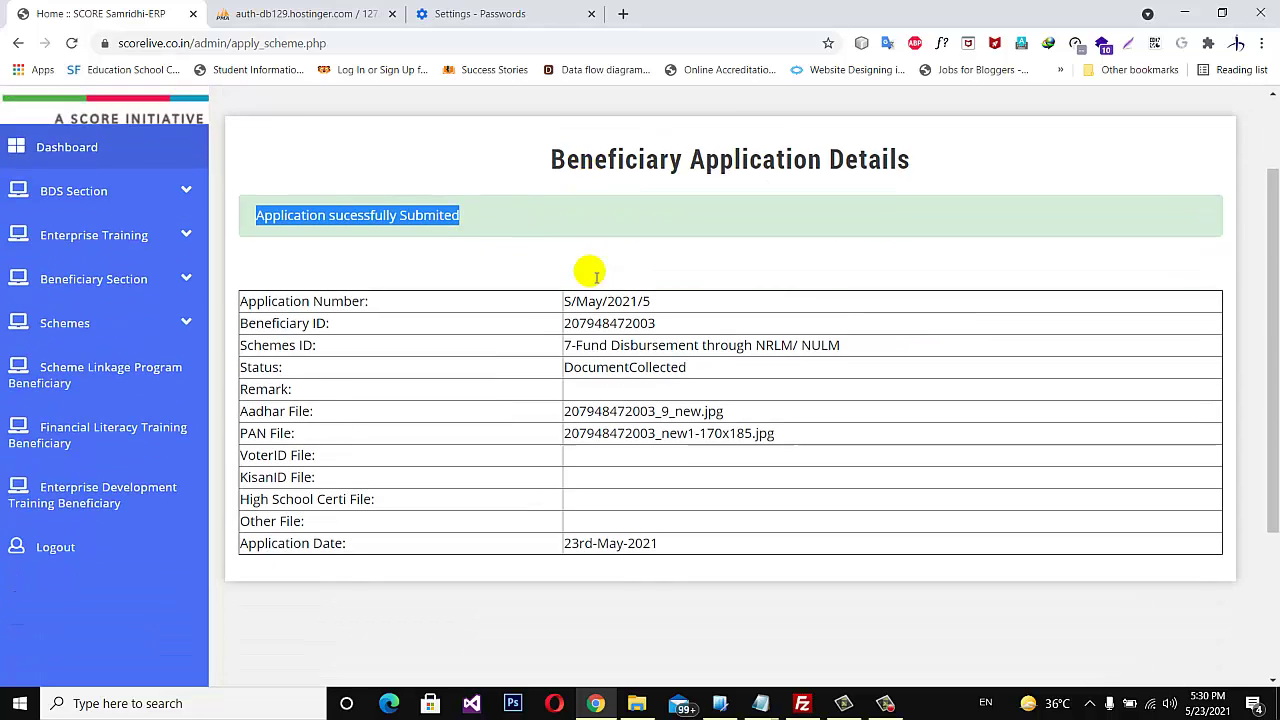
pyautogui.scroll(3, 471, 329)
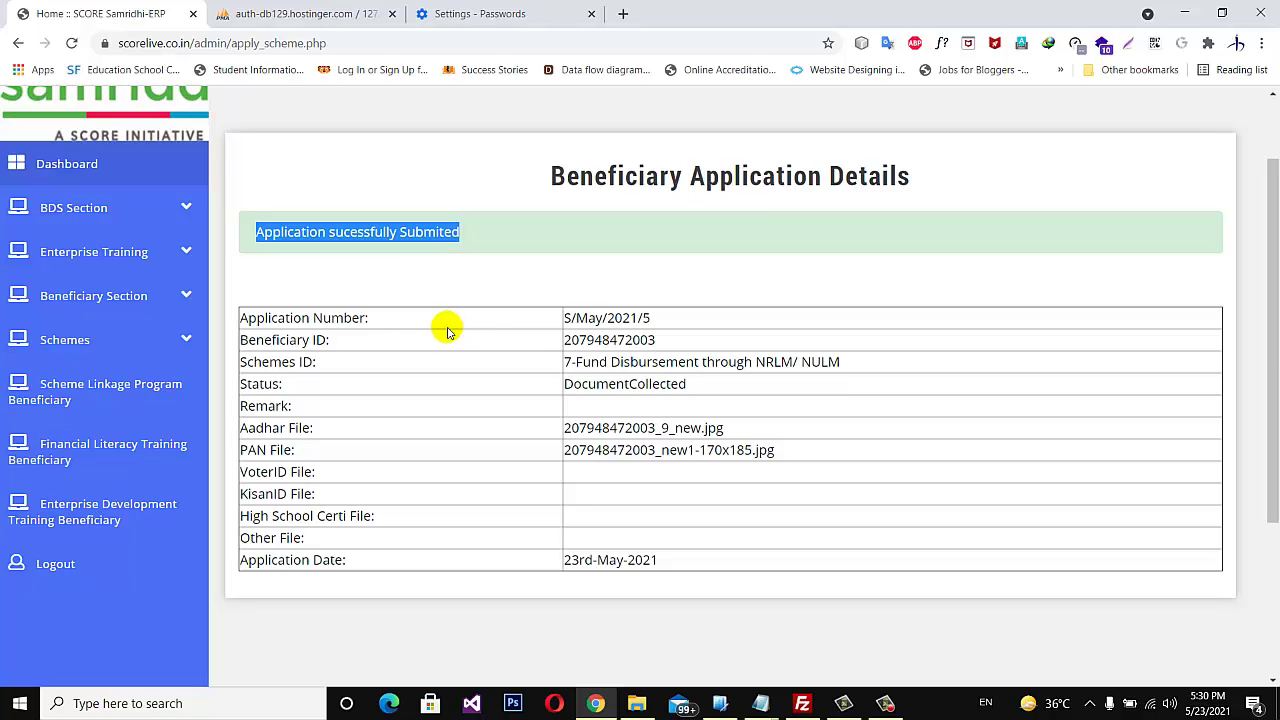
# - Open the Scheme Linkage Program beneficiary records again and compare the beneficiary's applications
pyautogui.click(84, 397)
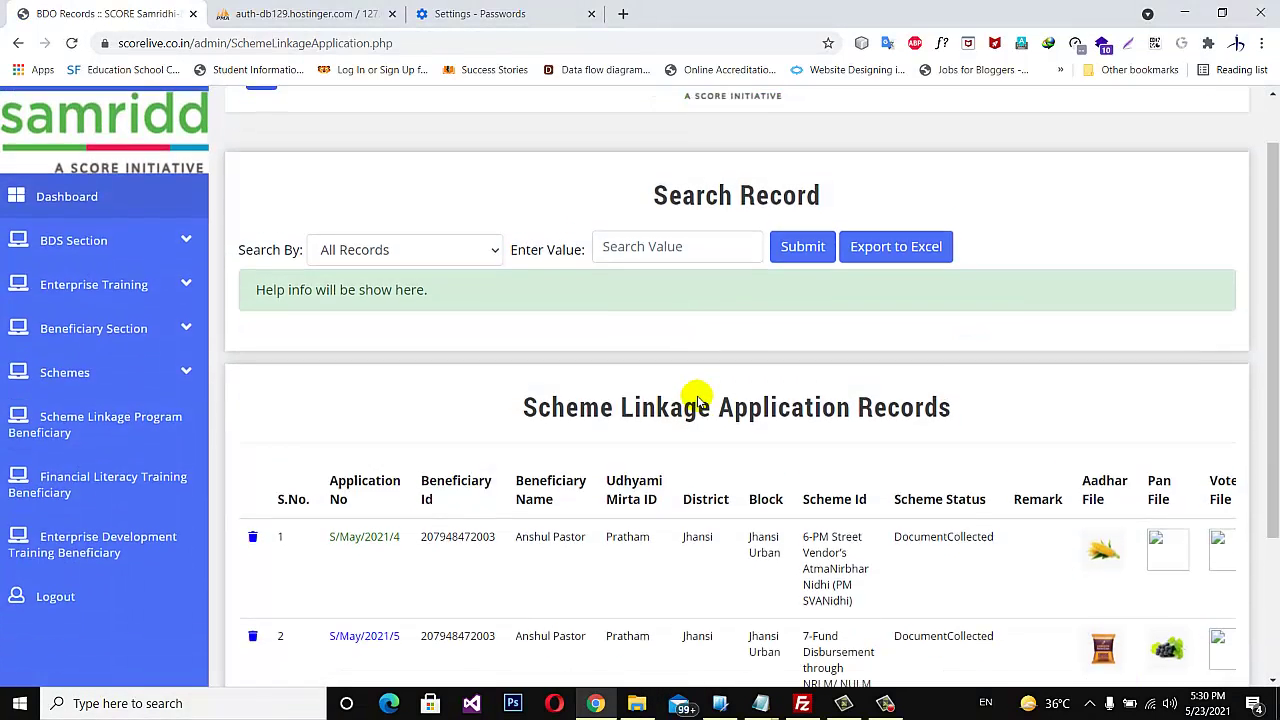
pyautogui.scroll(-2, 697, 400)
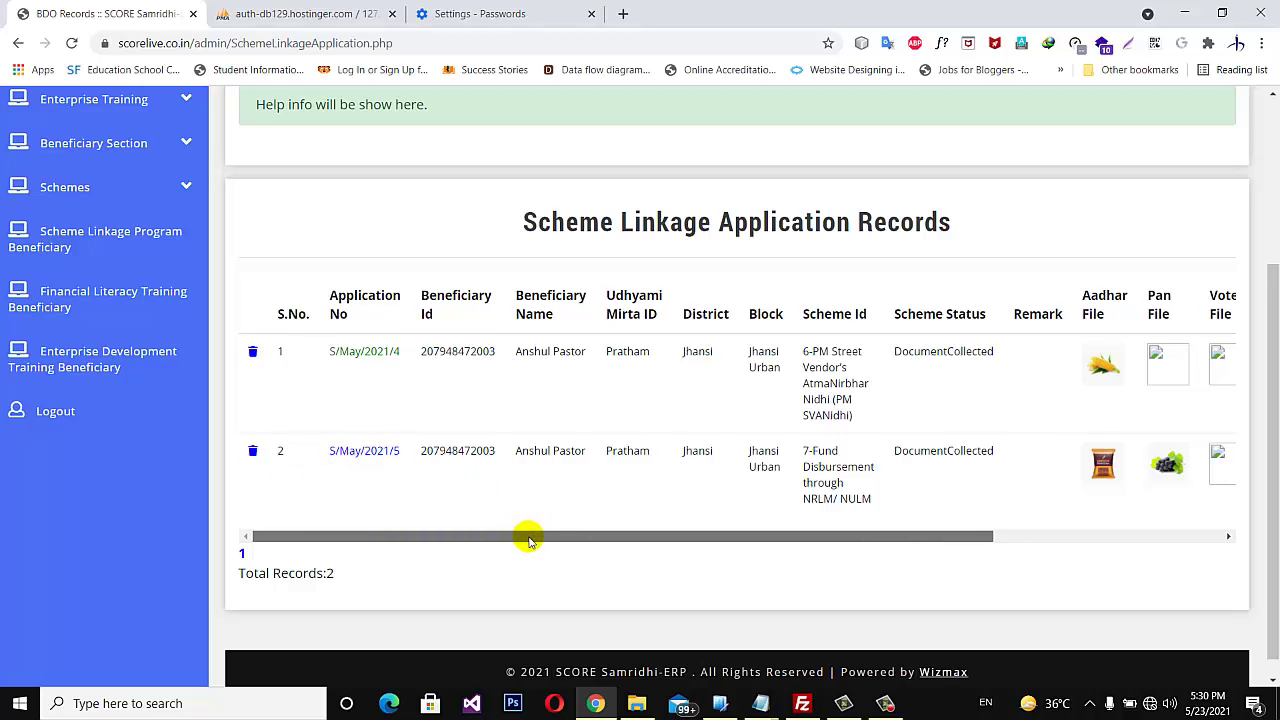
pyautogui.moveTo(530, 540); pyautogui.dragTo(457, 536)
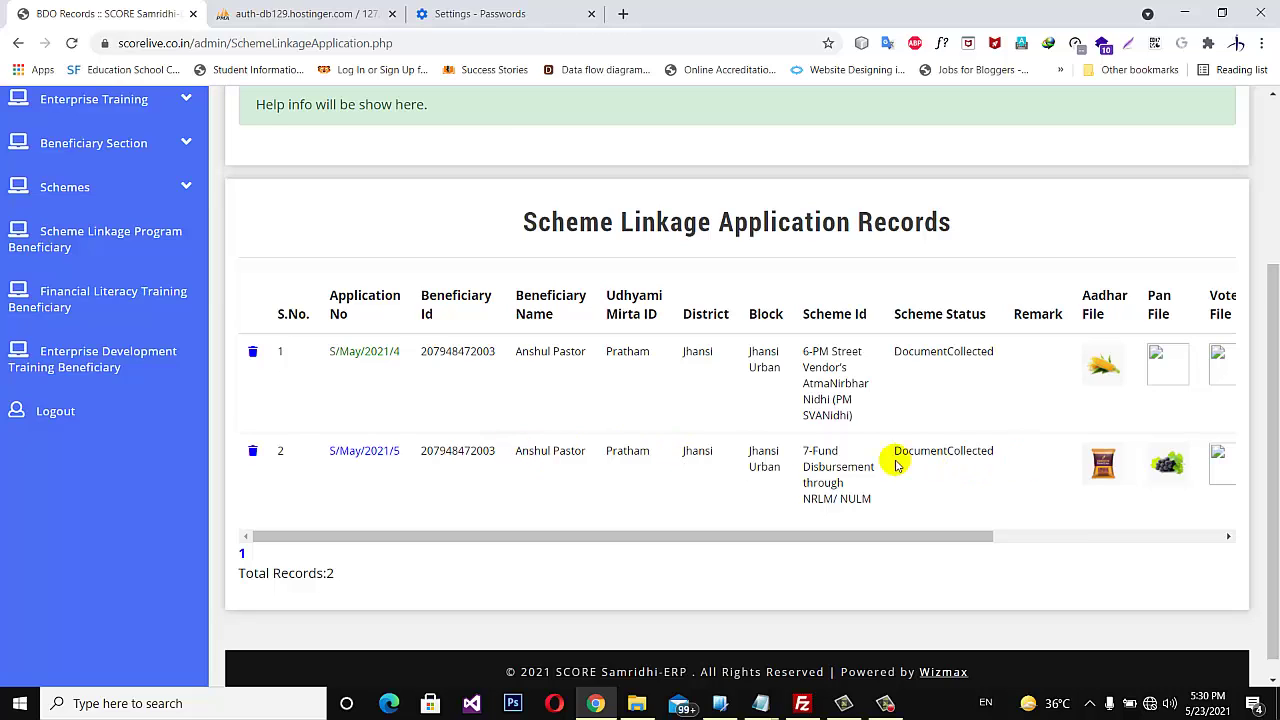
# - Try to open the Fund Disbursement through NRLM/ NULM application for editing and check the available network connections
pyautogui.click(375, 455)
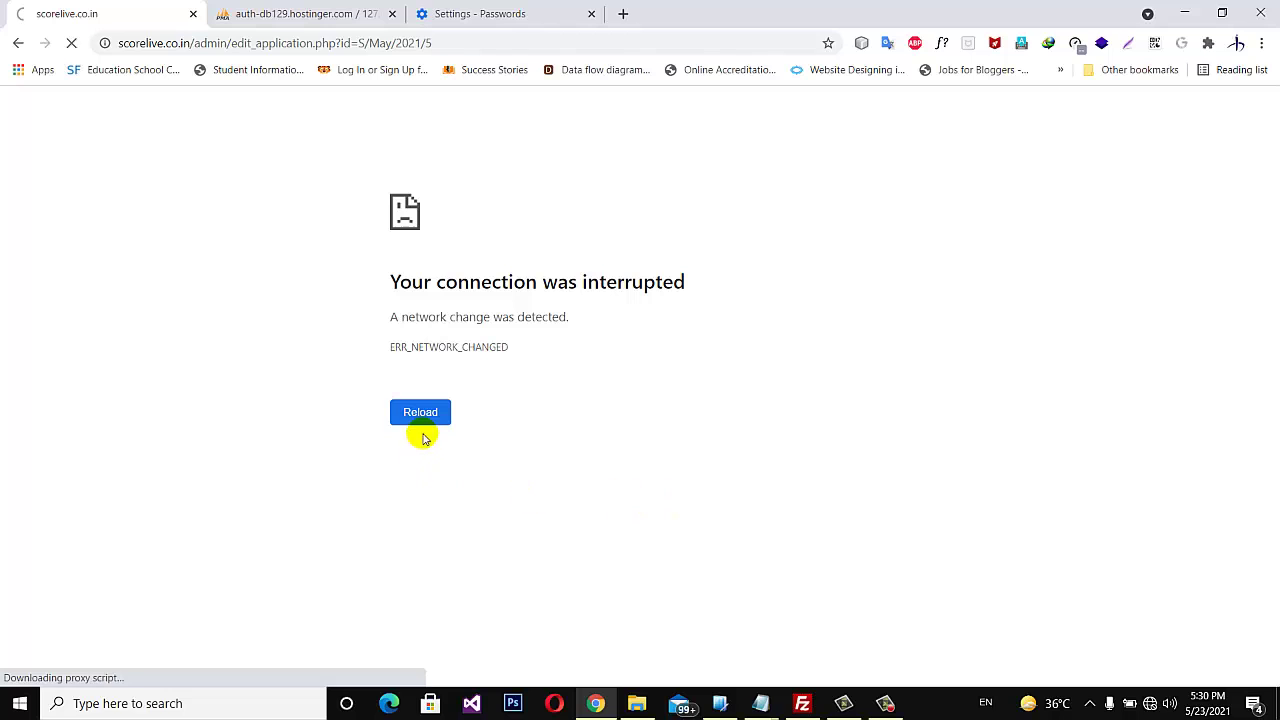
pyautogui.click(1150, 704)
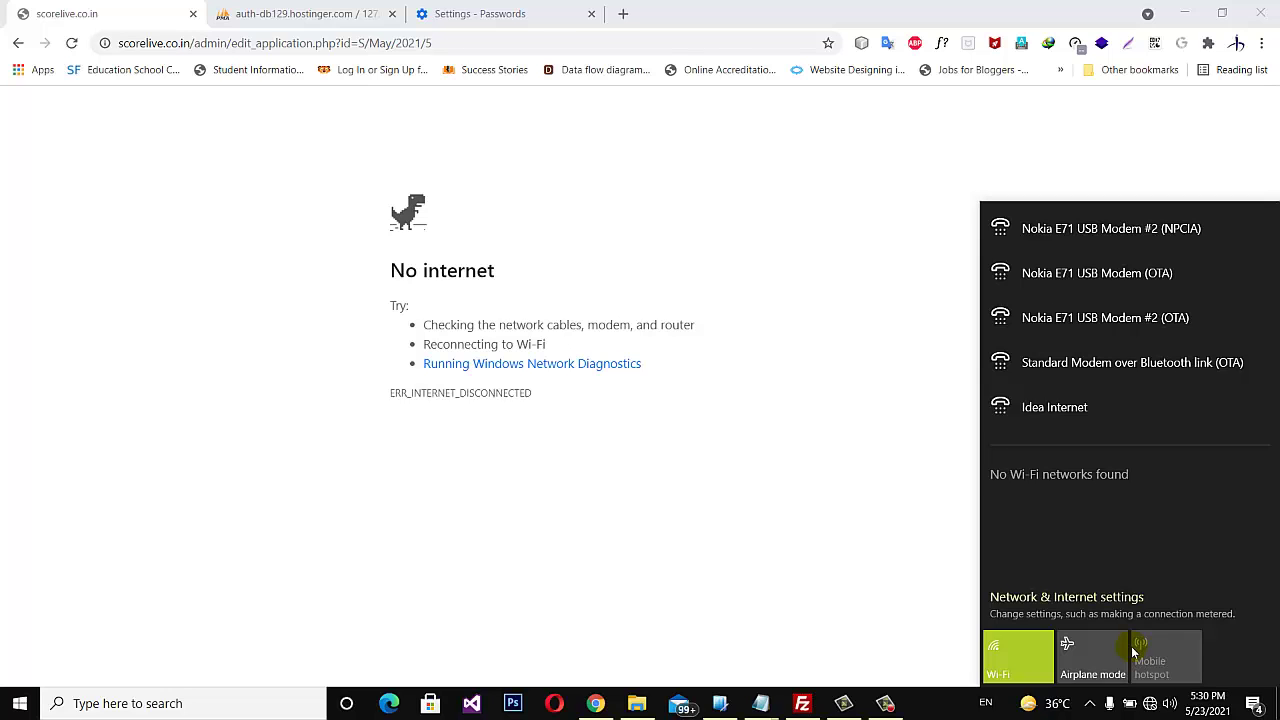
pyautogui.click(885, 703)
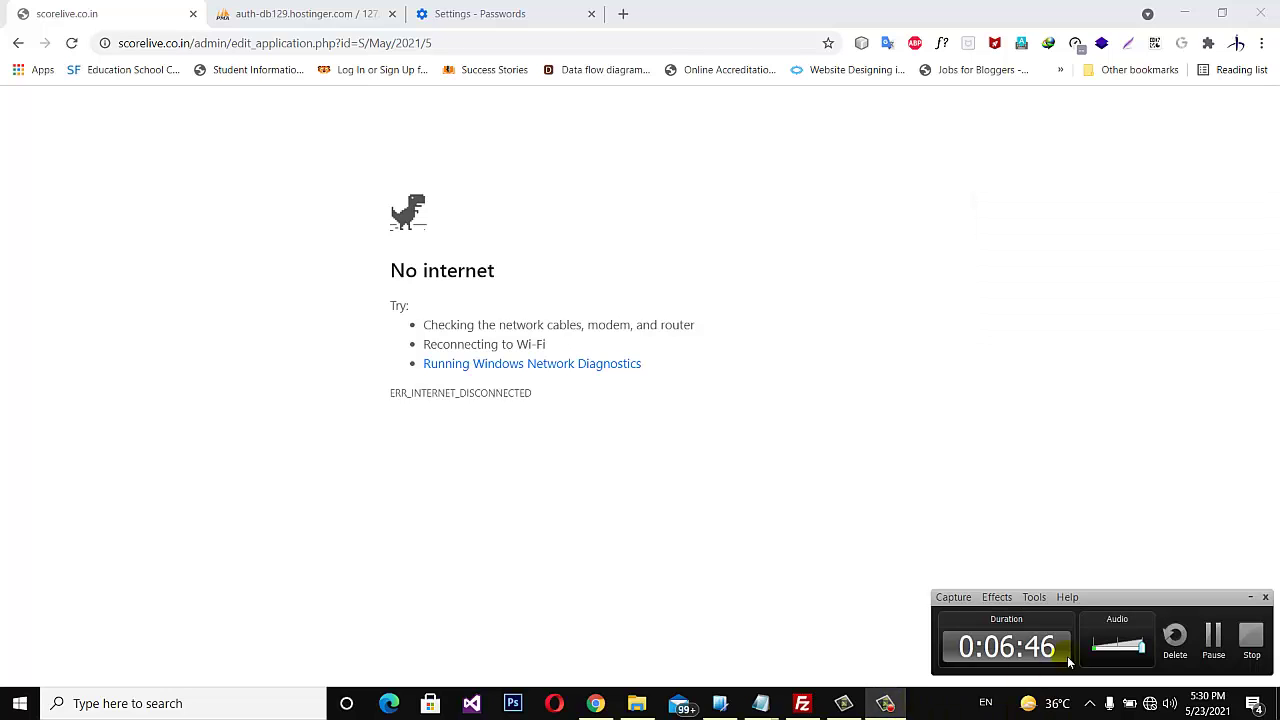
pyautogui.click(1213, 638)
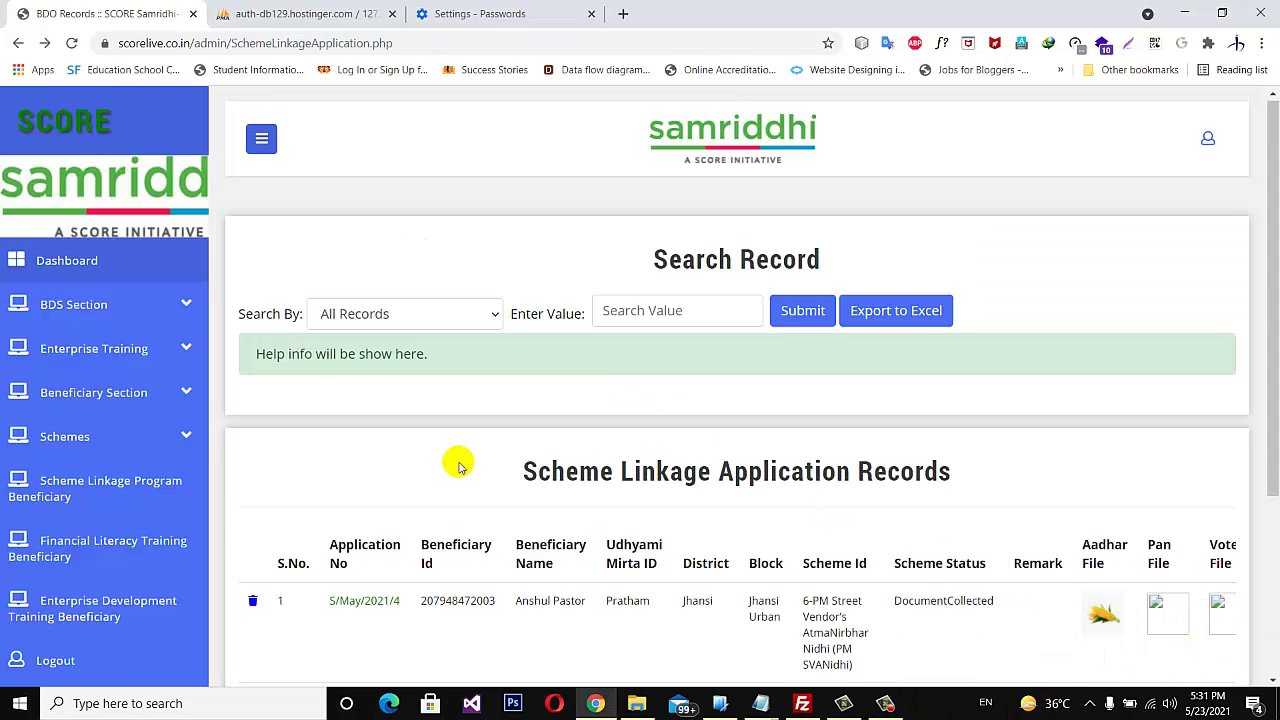
# - Open the Fund Disbursement through NRLM/ NULM application from the records for editing, at its scheme status fields
pyautogui.scroll(-3, 457, 463)
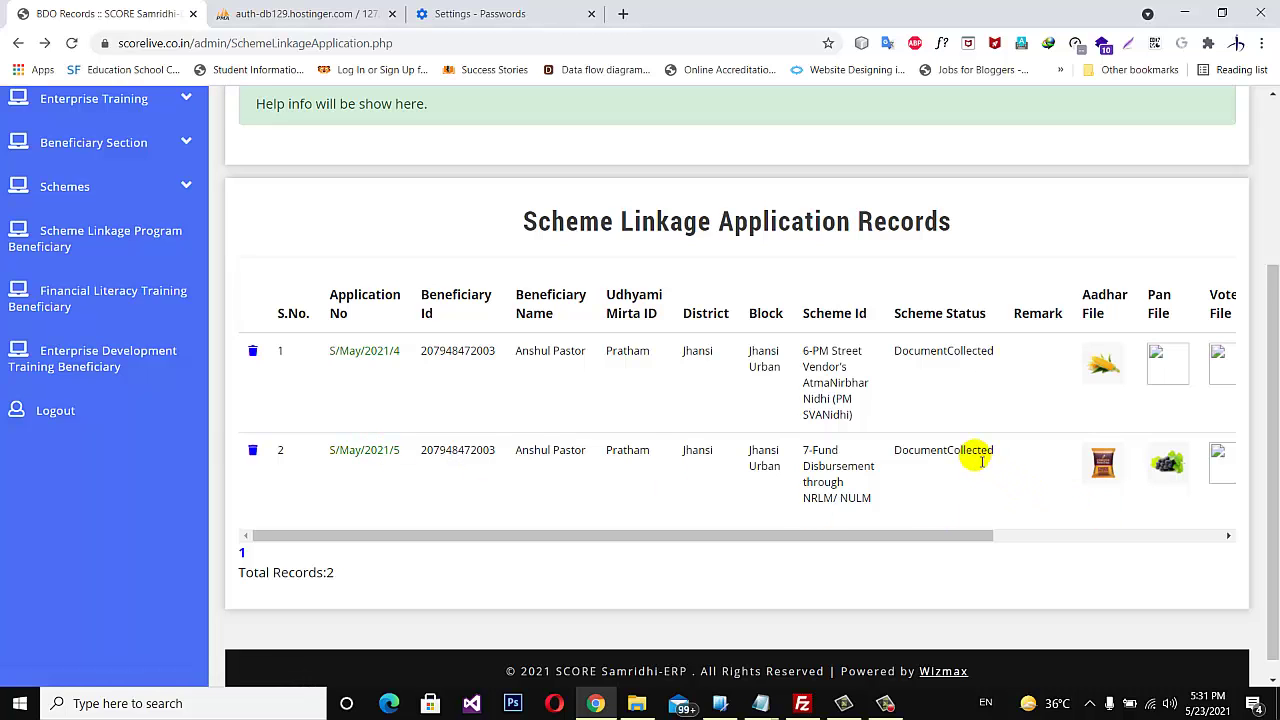
pyautogui.click(352, 451)
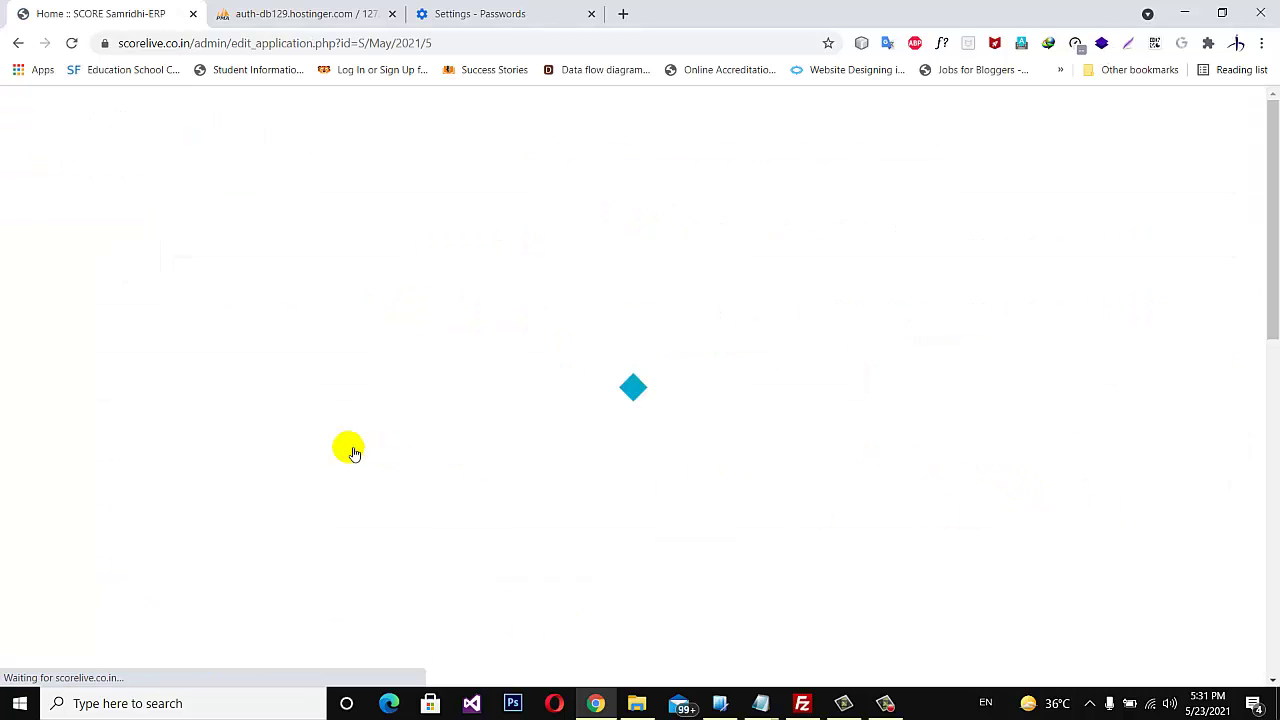
pyautogui.scroll(-8, 631, 467)
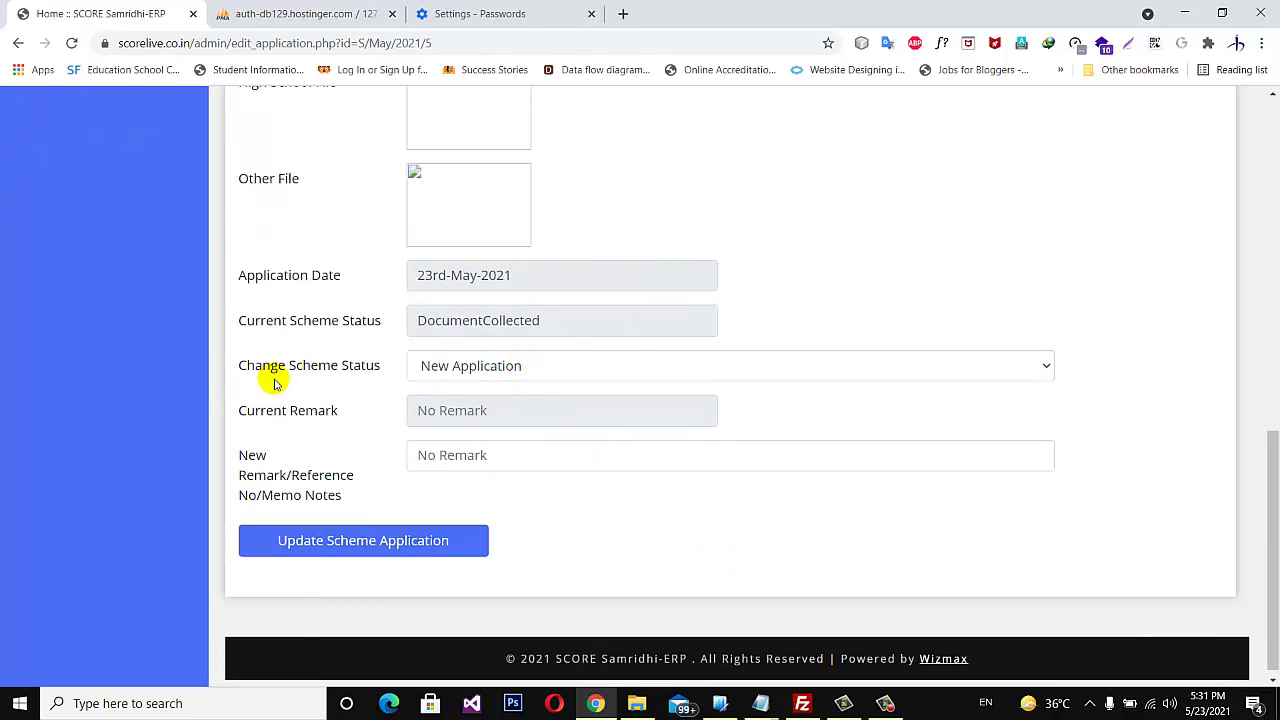
# - Update the application's scheme status to Online Form Filled with the remark "online form filled by bds on date 23-may-21"
pyautogui.click(666, 369)
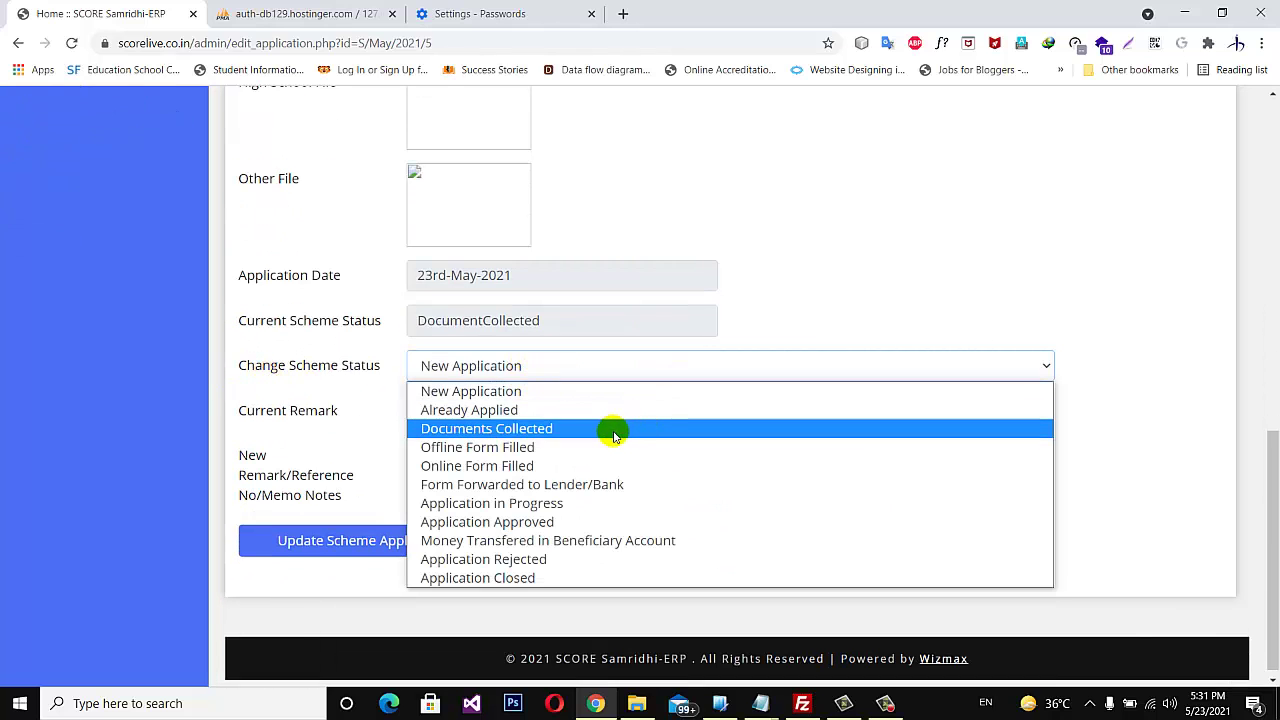
pyautogui.click(504, 466)
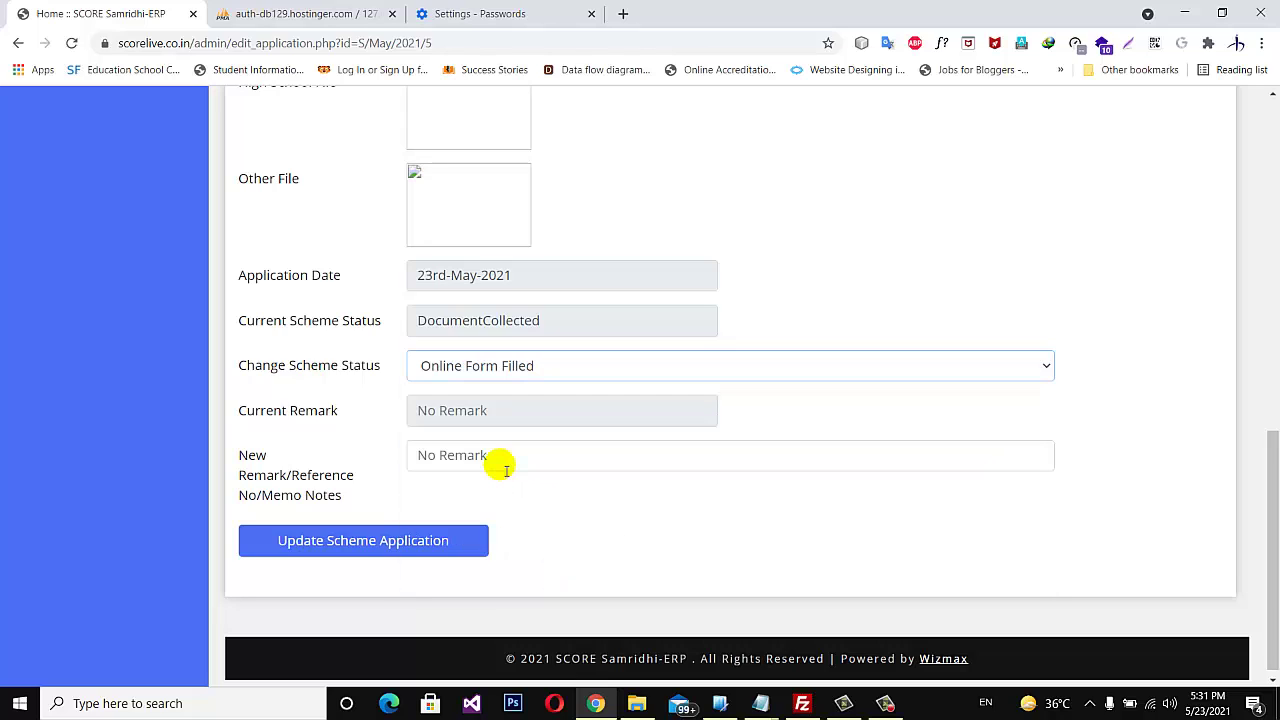
pyautogui.click(504, 466)
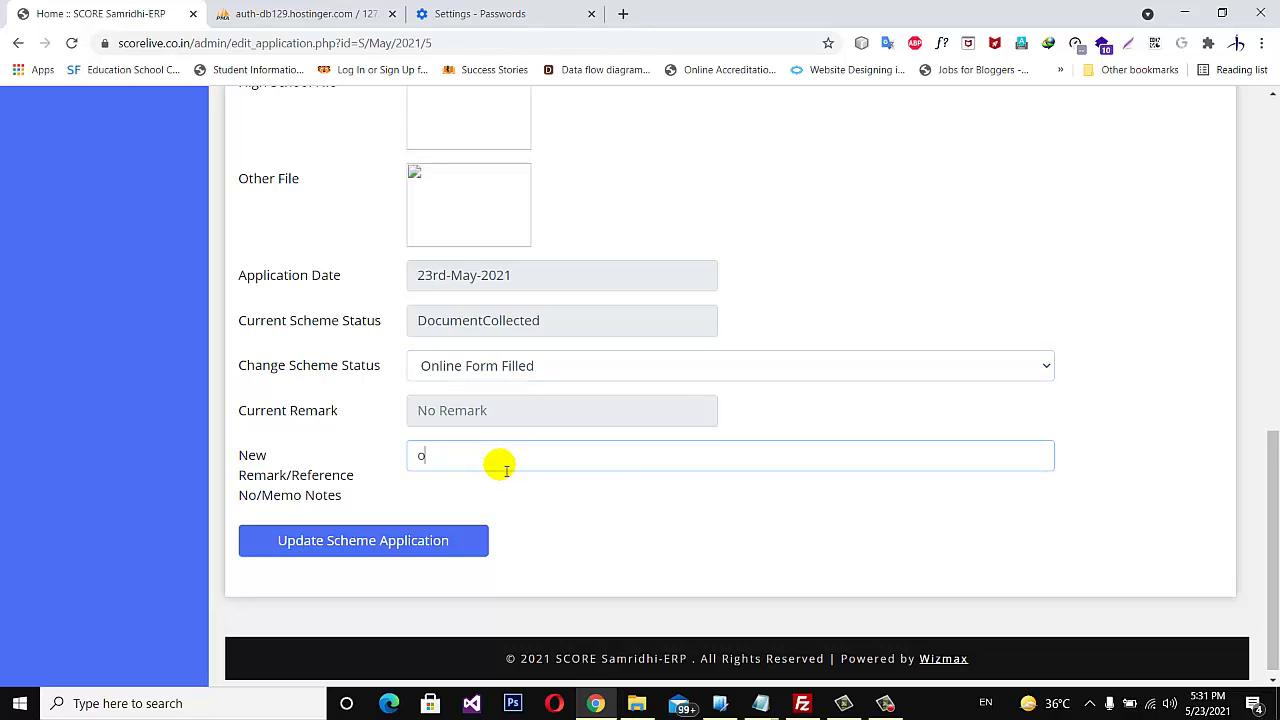
pyautogui.write('online form filled by bds on date 23-may-21')
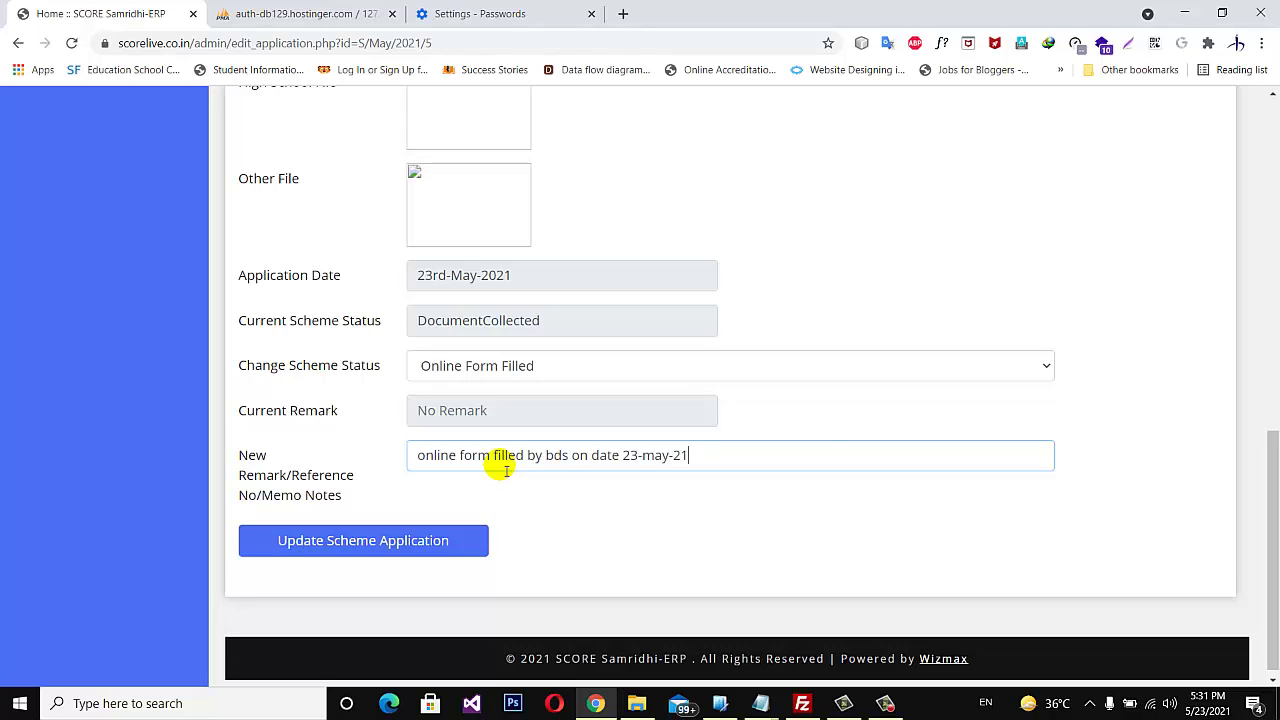
pyautogui.click(387, 541)
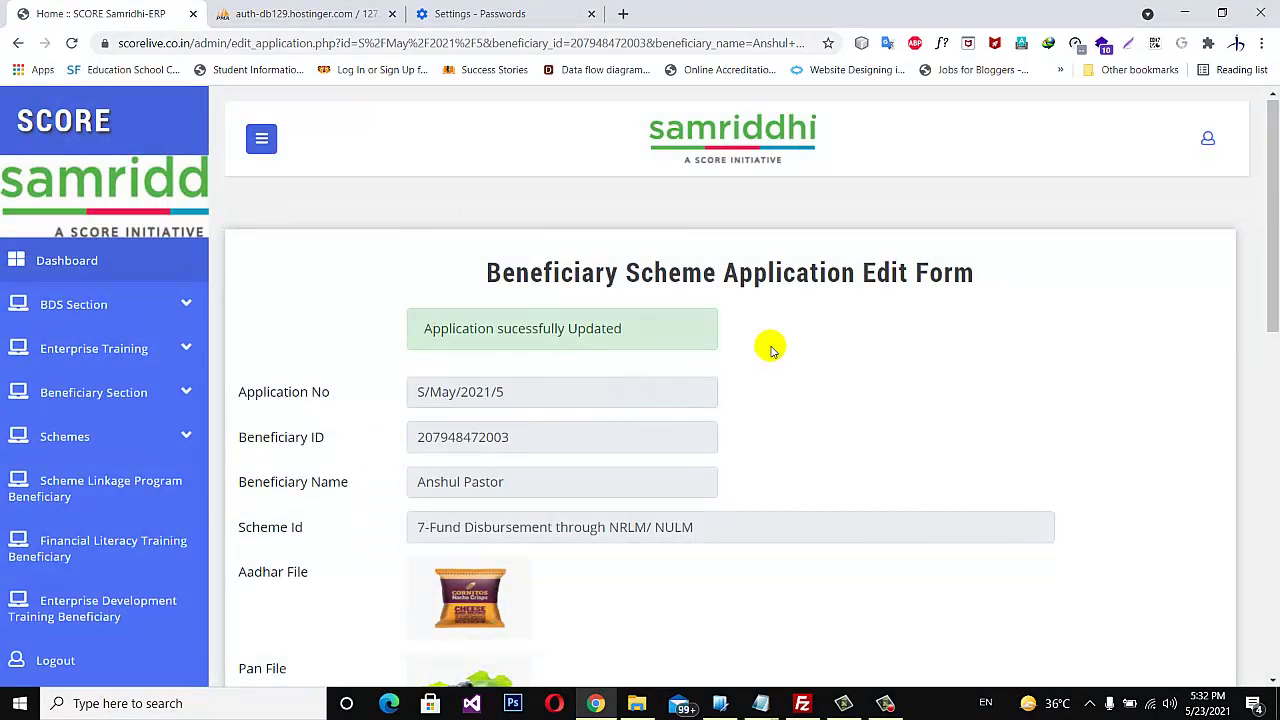
# - Open the Scheme Linkage Program beneficiary records and check the Fund Disbursement through NRLM/ NULM application's status and remark
pyautogui.click(101, 483)
pyautogui.scroll(-3, 674, 486)
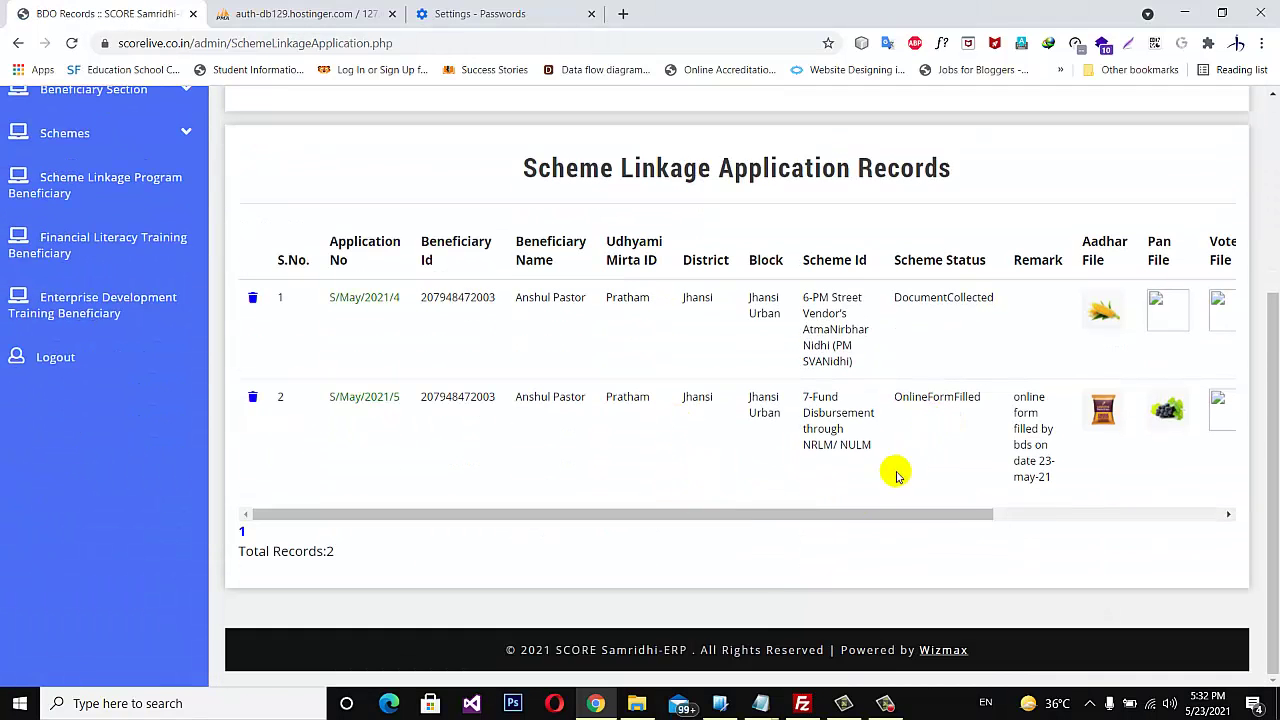
pyautogui.moveTo(892, 398); pyautogui.dragTo(1062, 484)
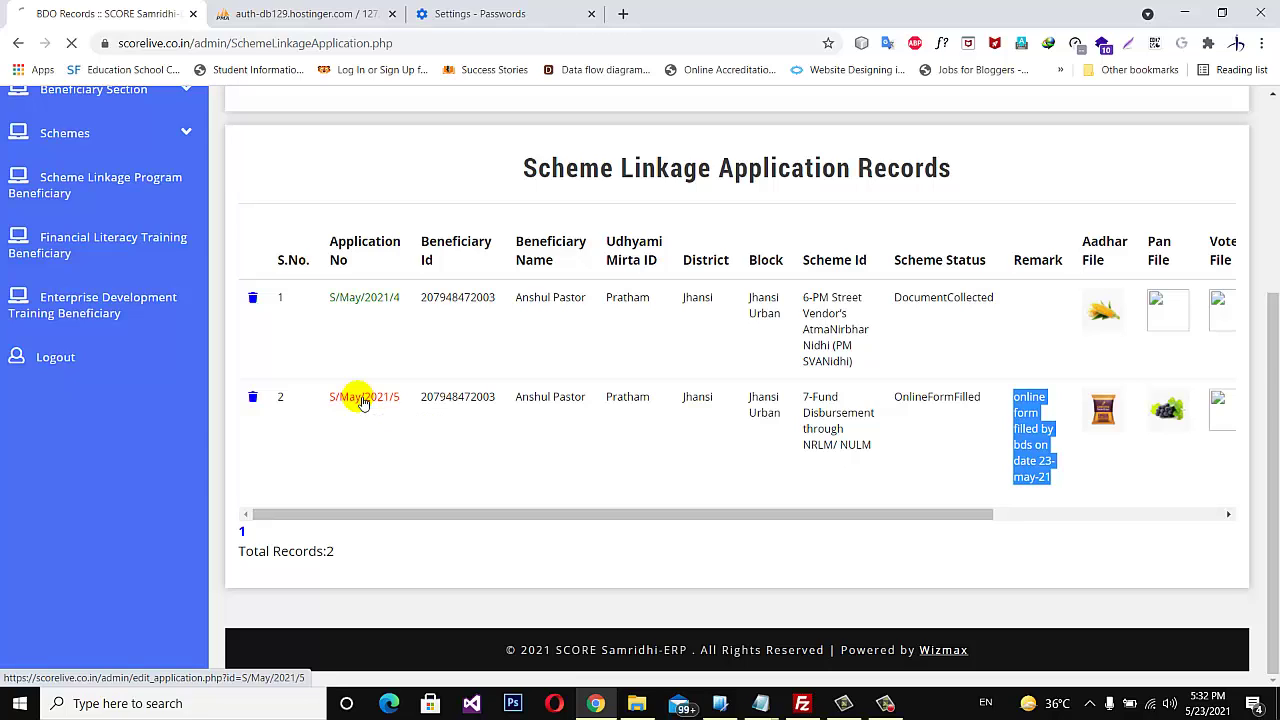
# - Reopen the Fund Disbursement through NRLM/ NULM application and review its current remark, available scheme statuses and uploaded documents
pyautogui.scroll(-5, 588, 539)
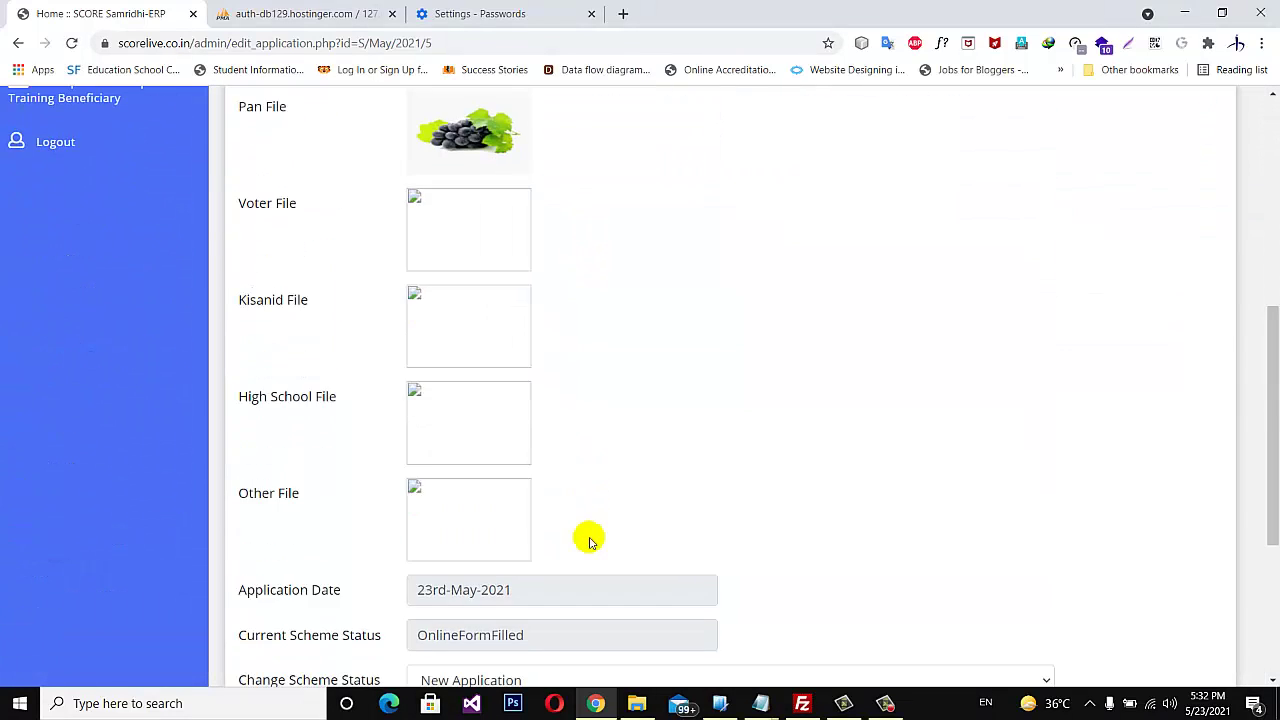
pyautogui.scroll(-3, 588, 539)
pyautogui.click(847, 358)
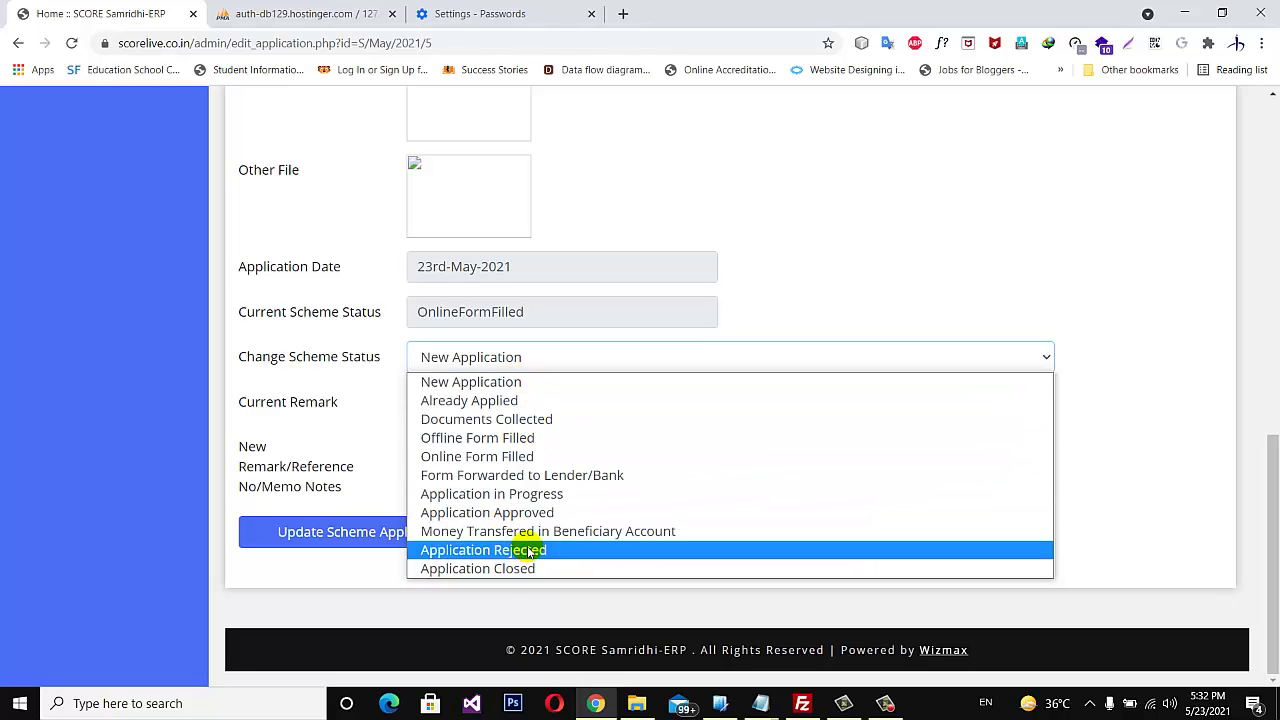
pyautogui.click(1085, 315)
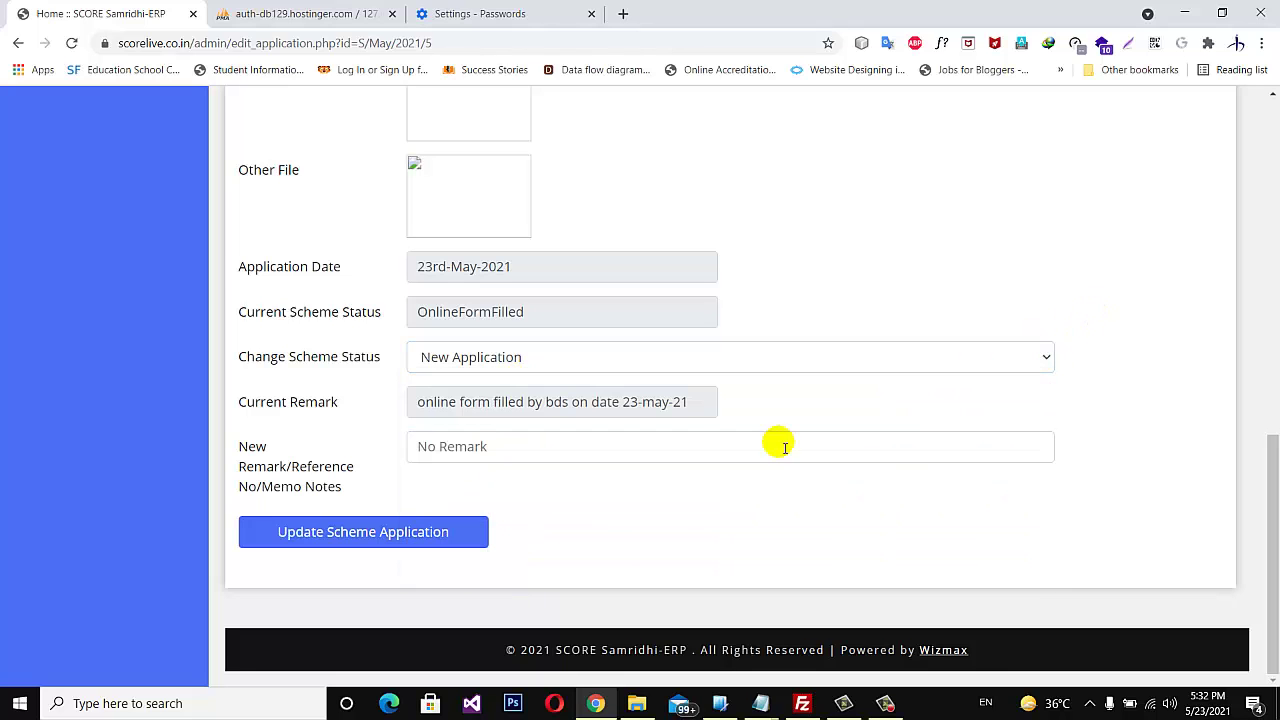
pyautogui.scroll(2, 660, 405)
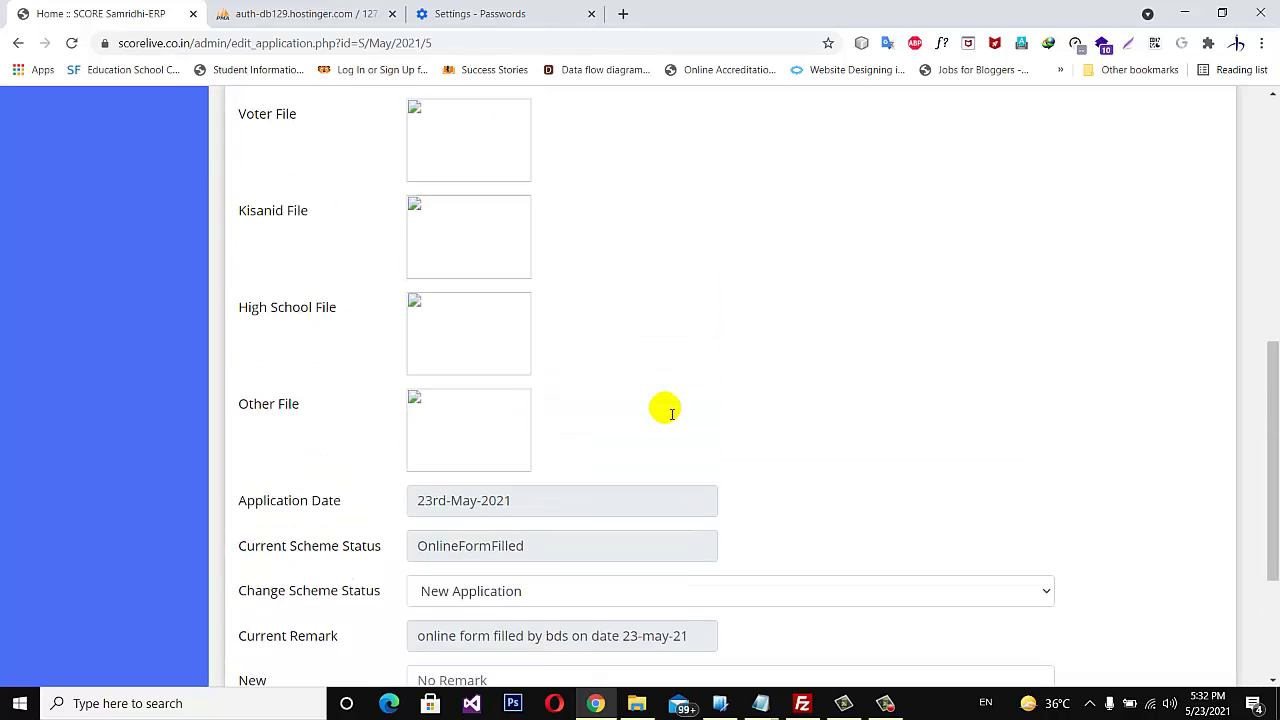
pyautogui.scroll(6, 665, 410)
pyautogui.scroll(-1, 640, 420)
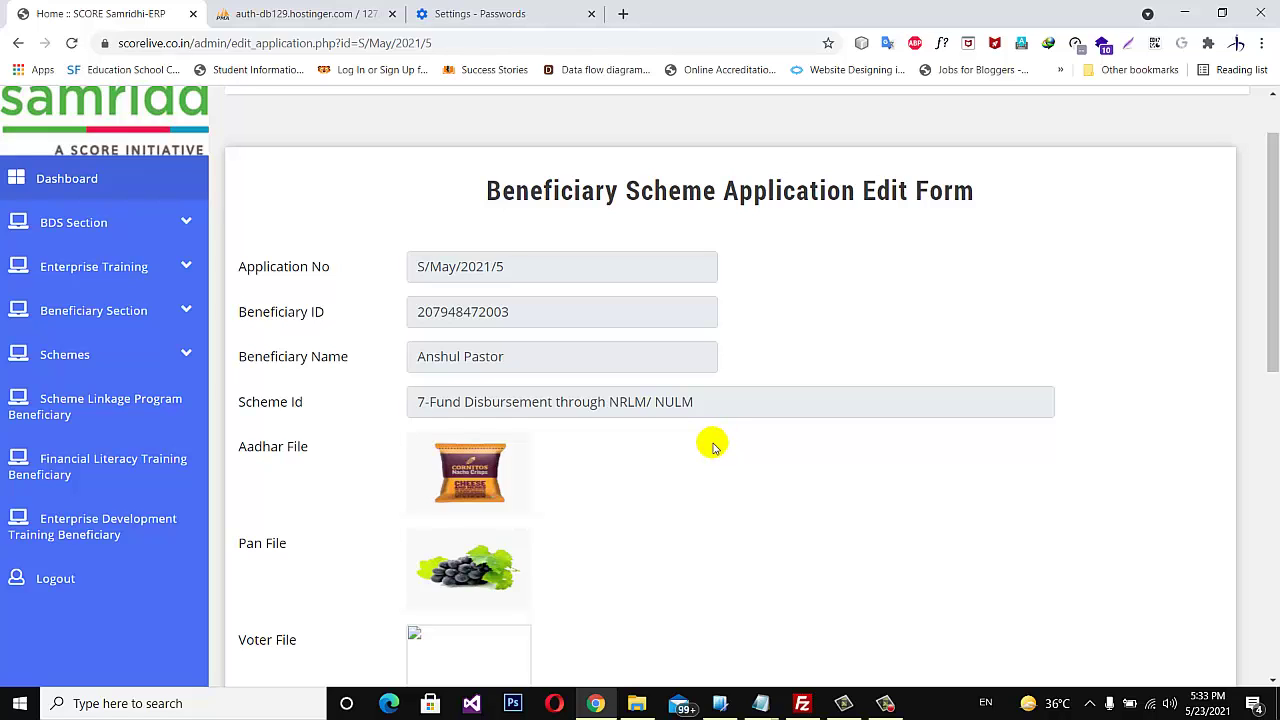
# - Check the first beneficiary's eligibility from the beneficiary records and open the Financial Literacy Training application form
pyautogui.click(162, 308)
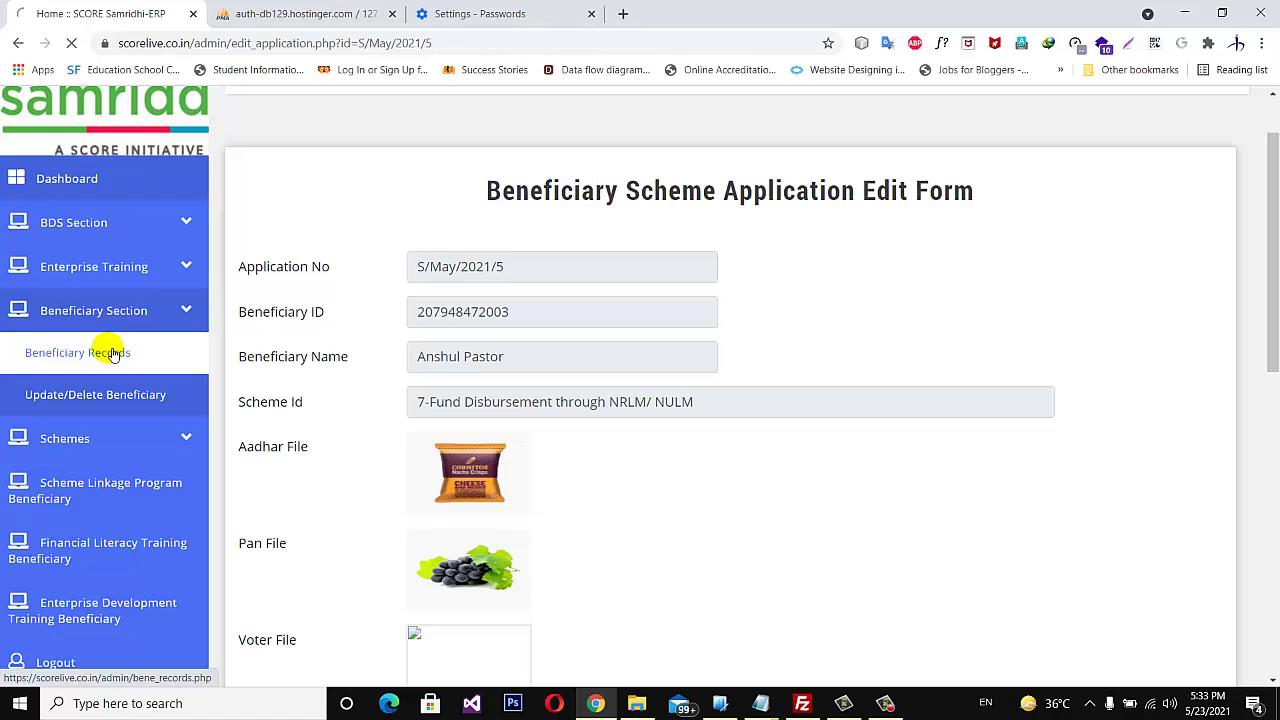
pyautogui.scroll(-3, 826, 394)
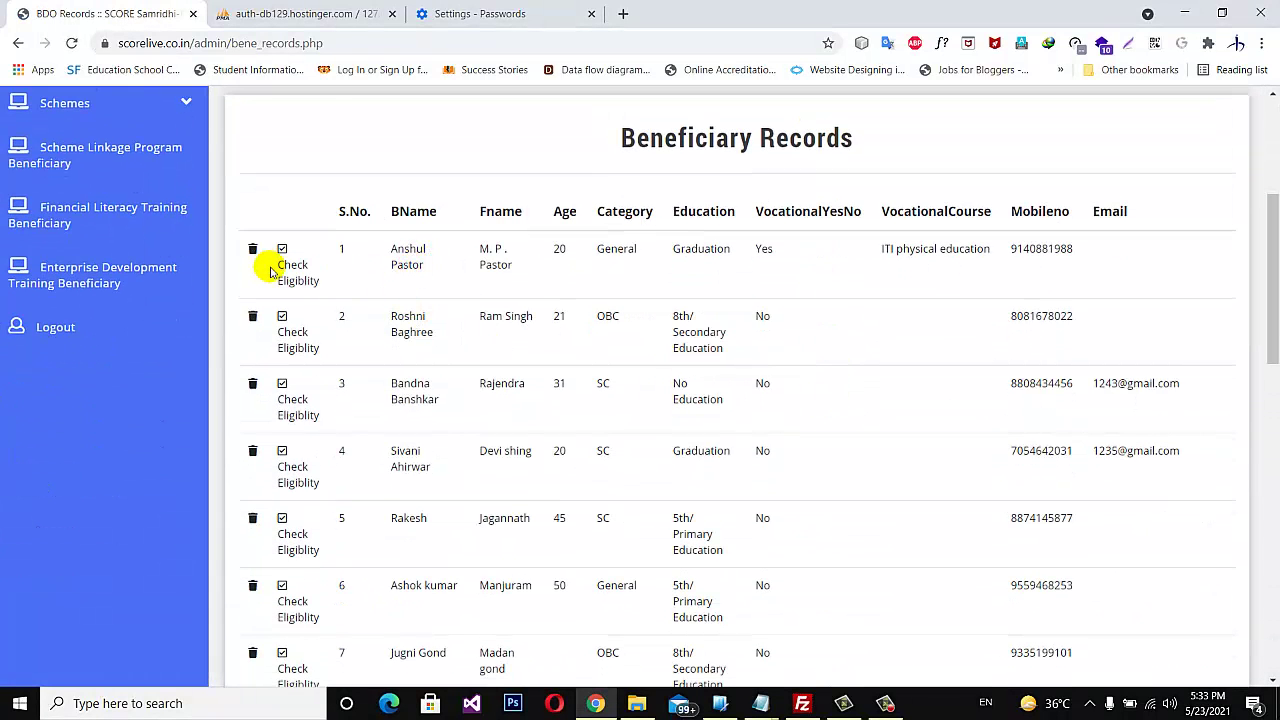
pyautogui.click(287, 275)
pyautogui.scroll(-10, 826, 437)
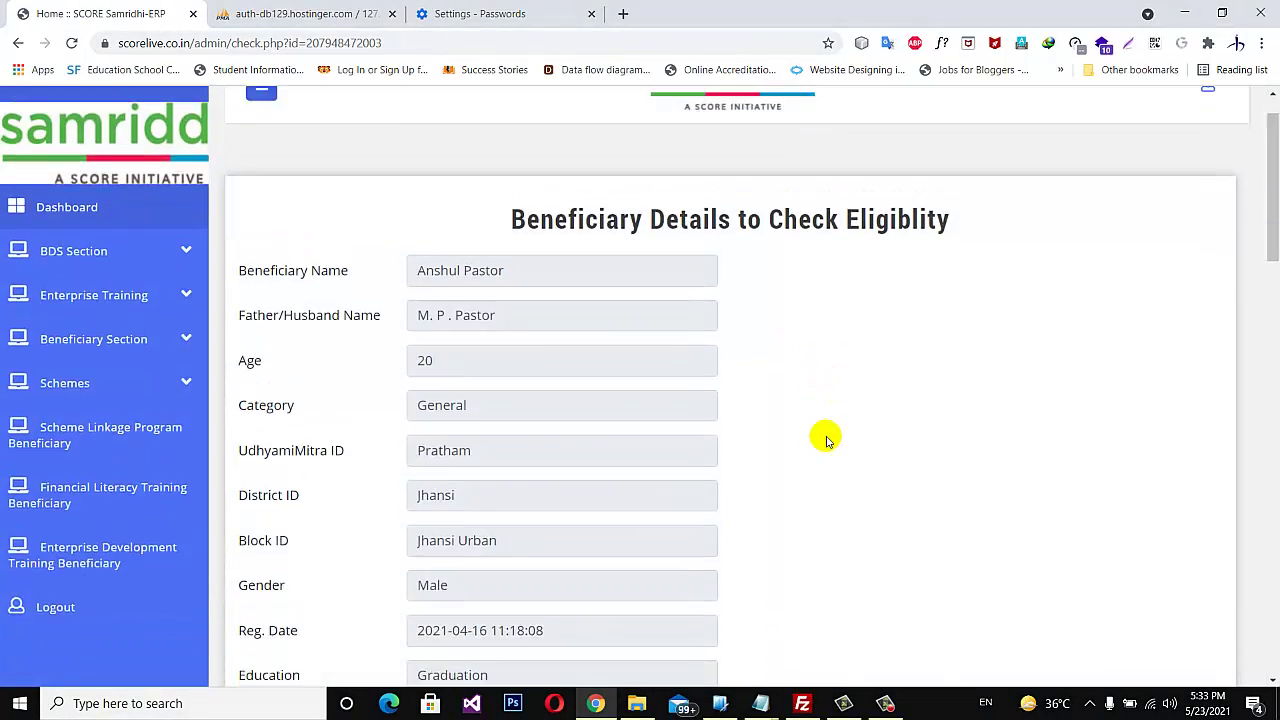
pyautogui.scroll(-9, 826, 437)
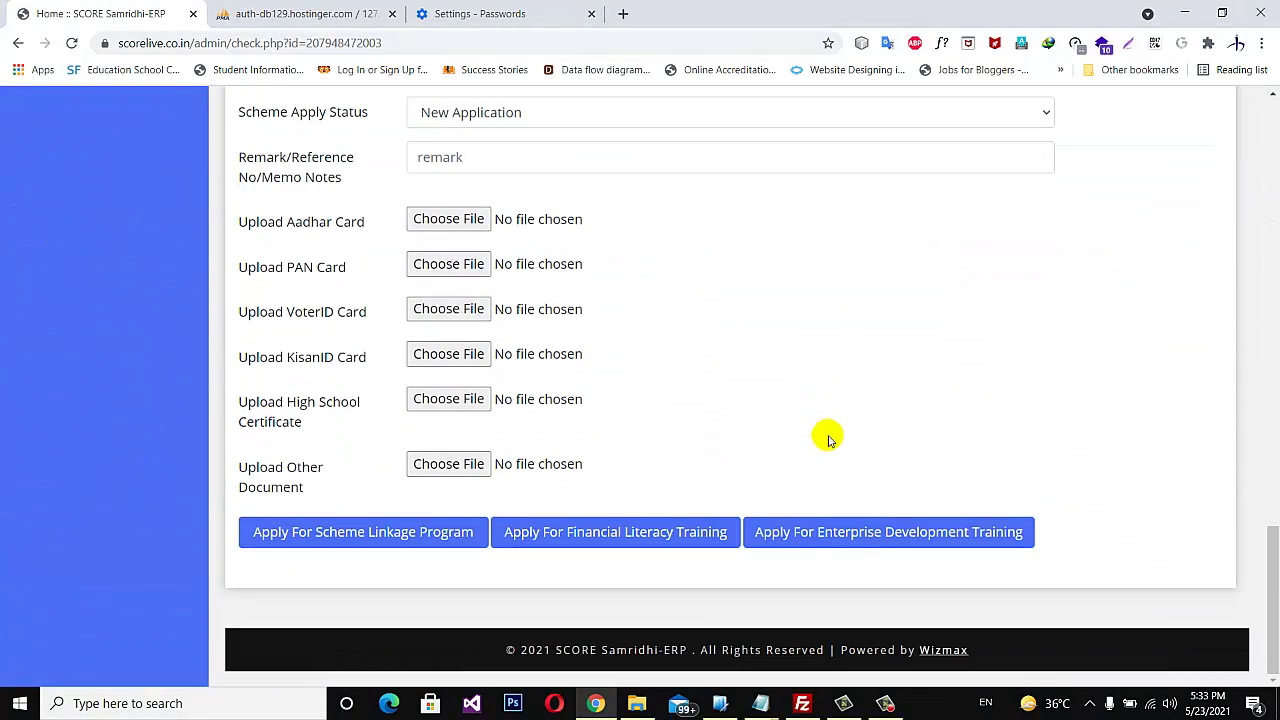
pyautogui.click(627, 533)
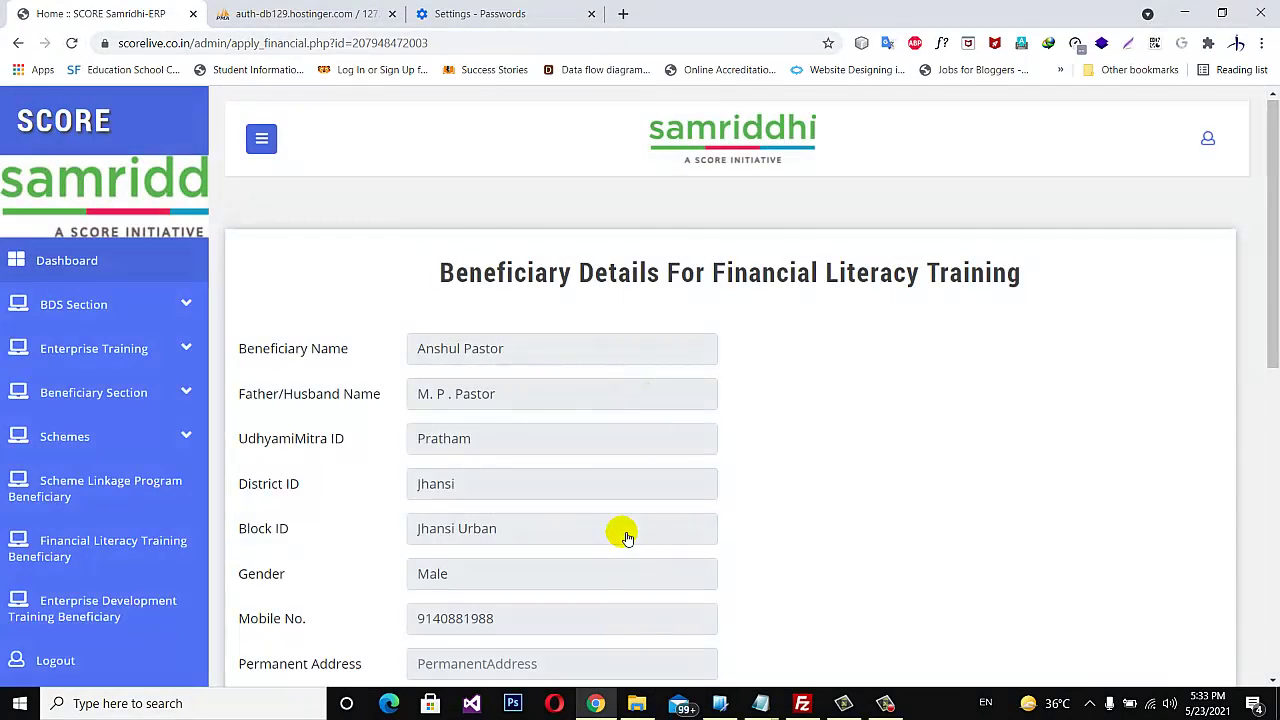
# - Review the beneficiary's active applications and try to apply for Financial Literacy Training with literacy status No Knowledge
pyautogui.scroll(-6, 740, 492)
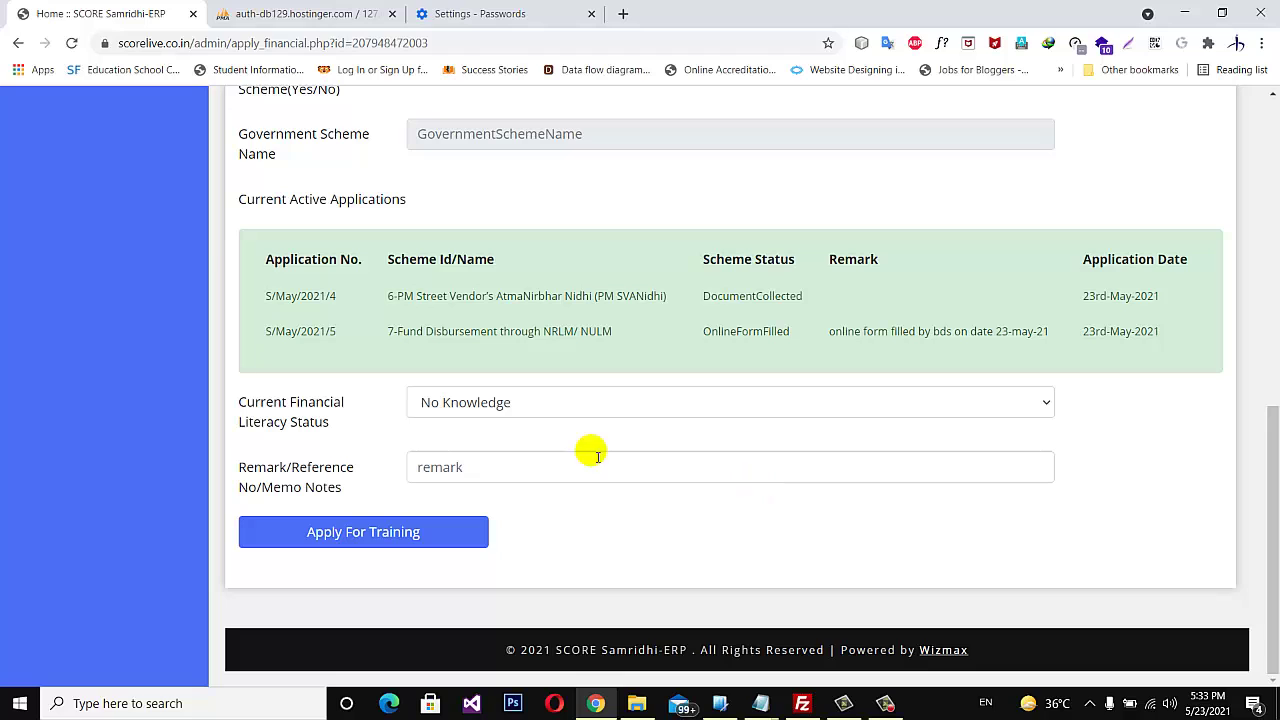
pyautogui.moveTo(263, 295); pyautogui.dragTo(1166, 337)
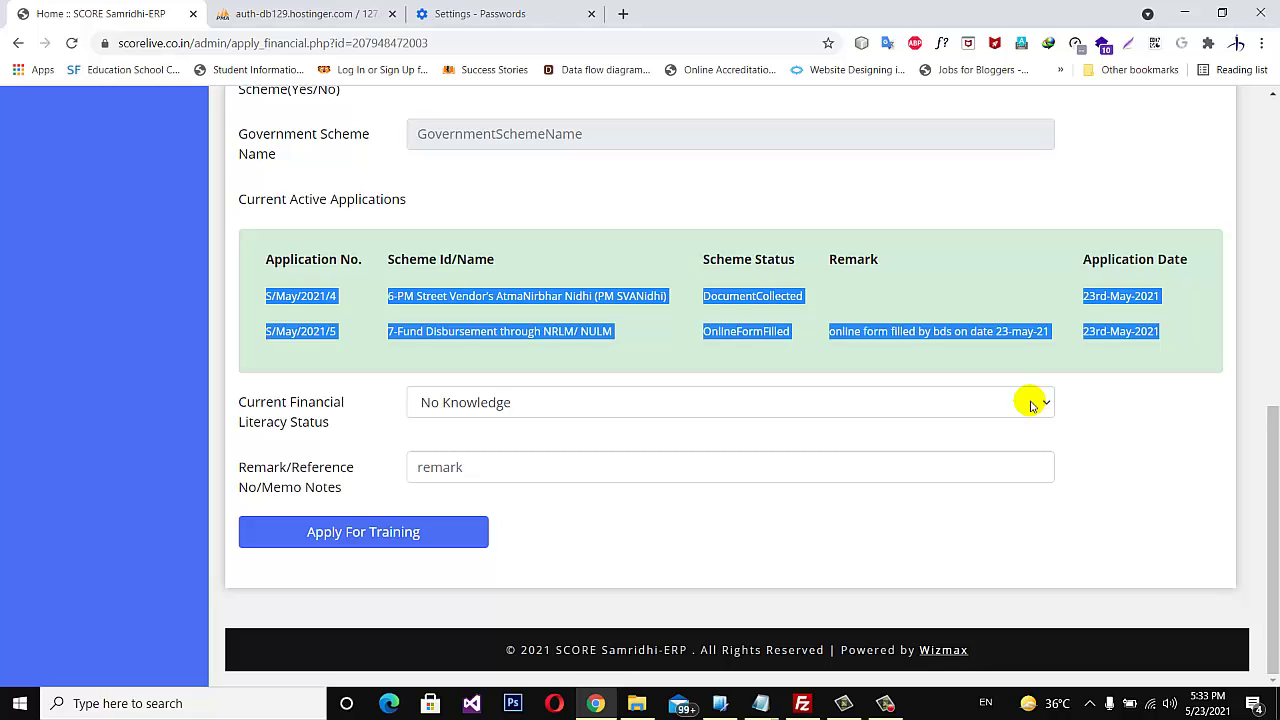
pyautogui.click(399, 534)
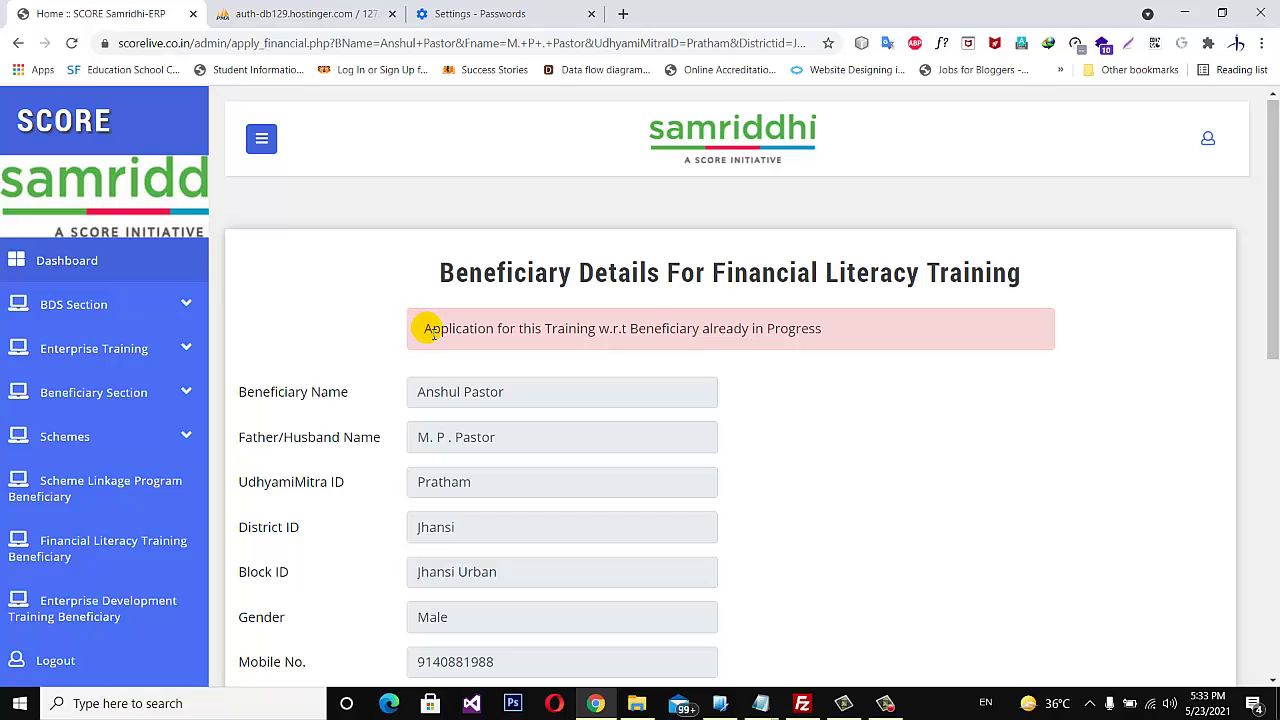
pyautogui.moveTo(432, 333); pyautogui.dragTo(828, 344)
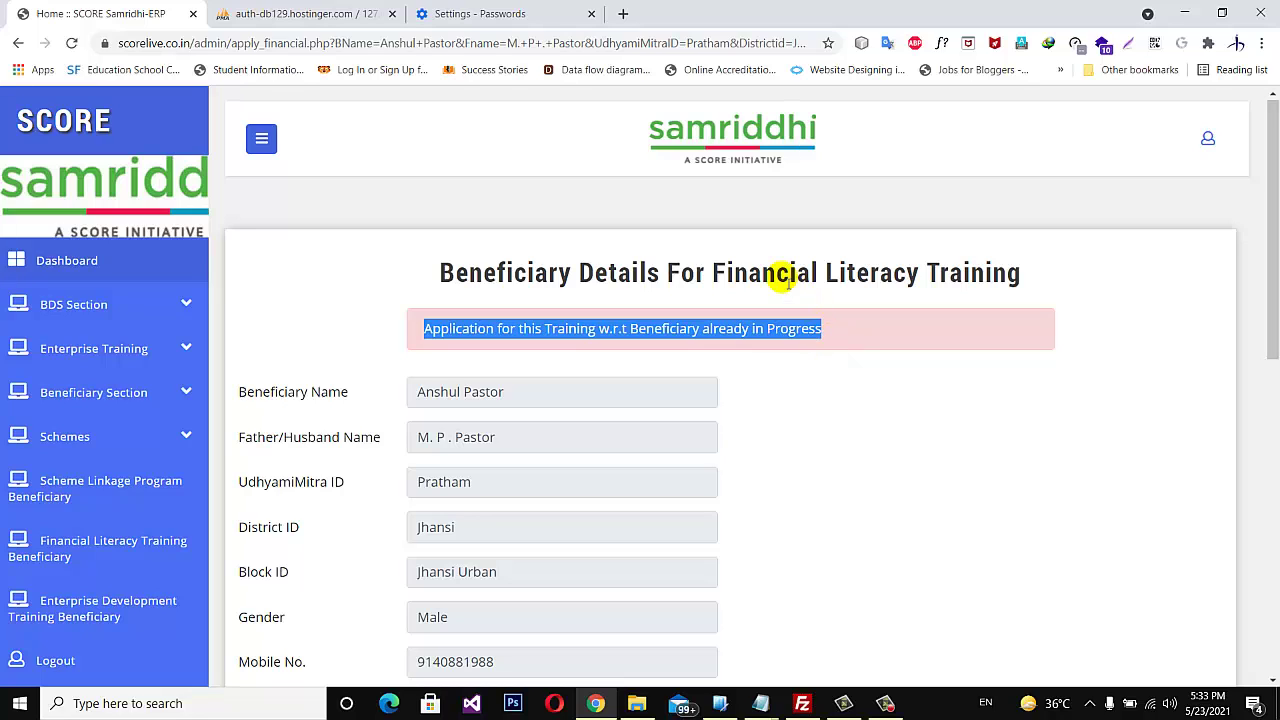
pyautogui.moveTo(706, 272); pyautogui.dragTo(1062, 269)
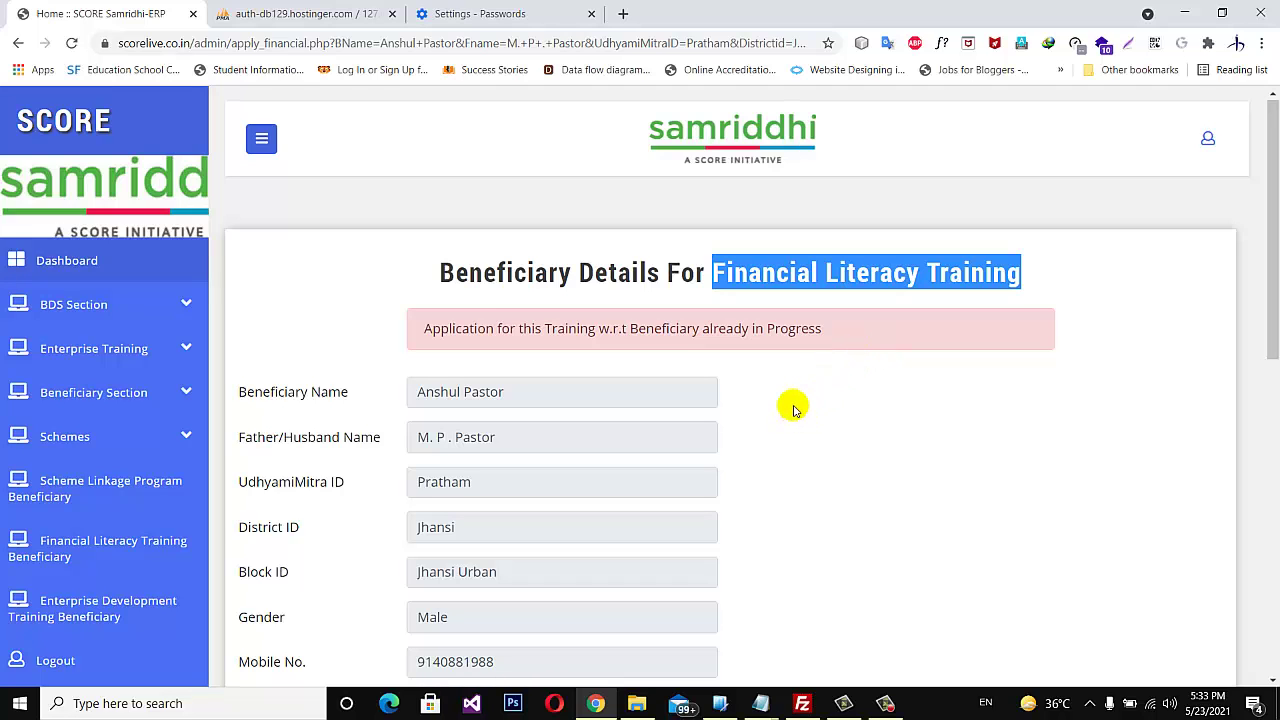
# - Open the Financial Literacy Training beneficiary records and examine the beneficiary's details and training status
pyautogui.scroll(-2, 777, 409)
pyautogui.click(30, 372)
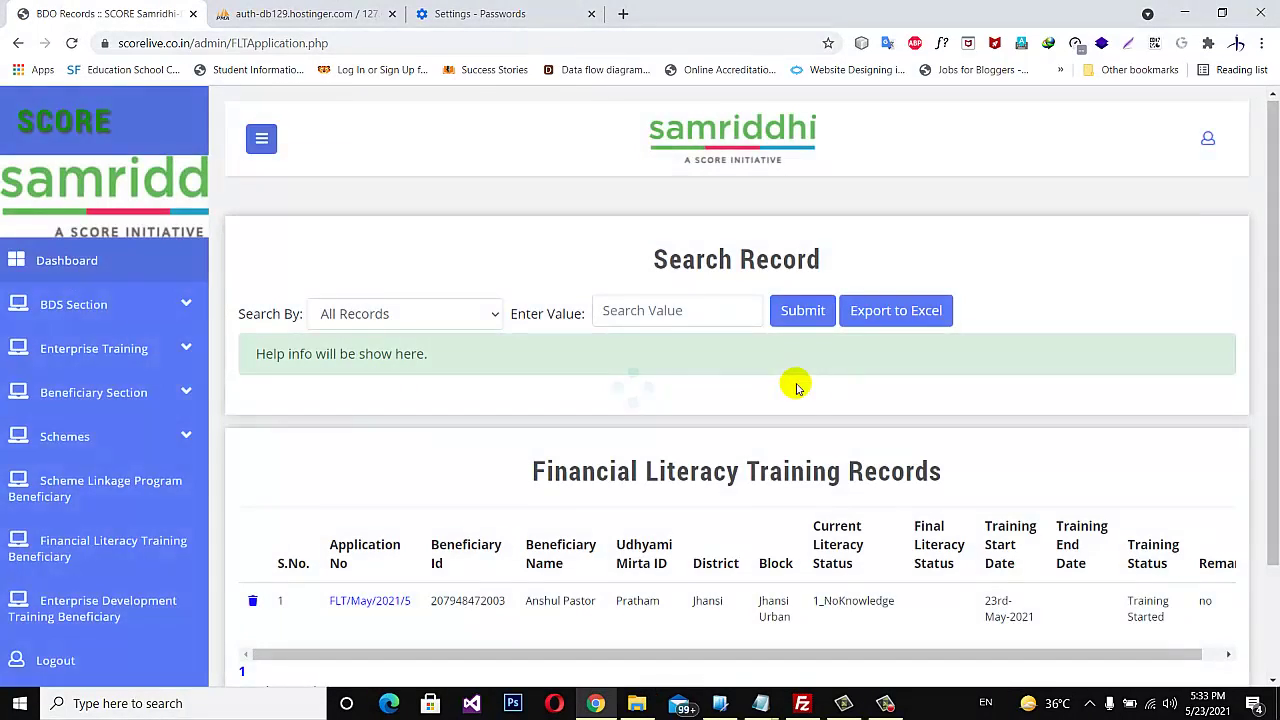
pyautogui.scroll(-2, 795, 383)
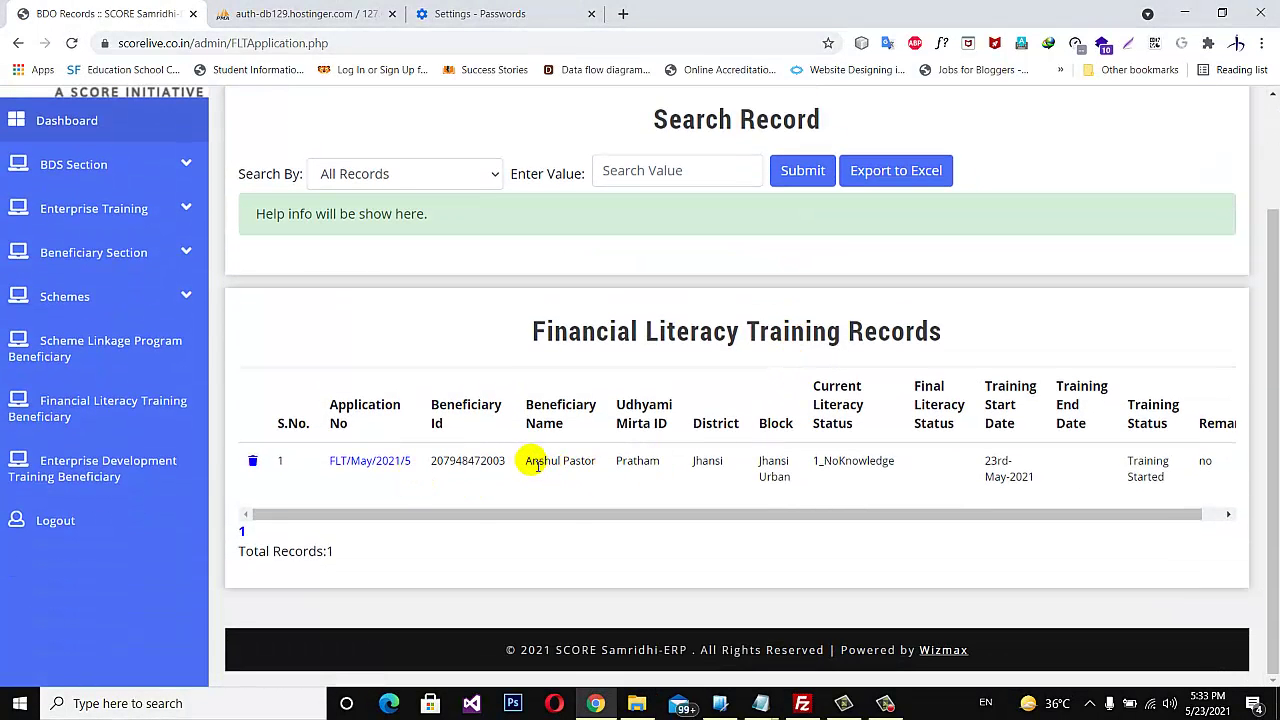
pyautogui.moveTo(531, 460); pyautogui.dragTo(729, 464)
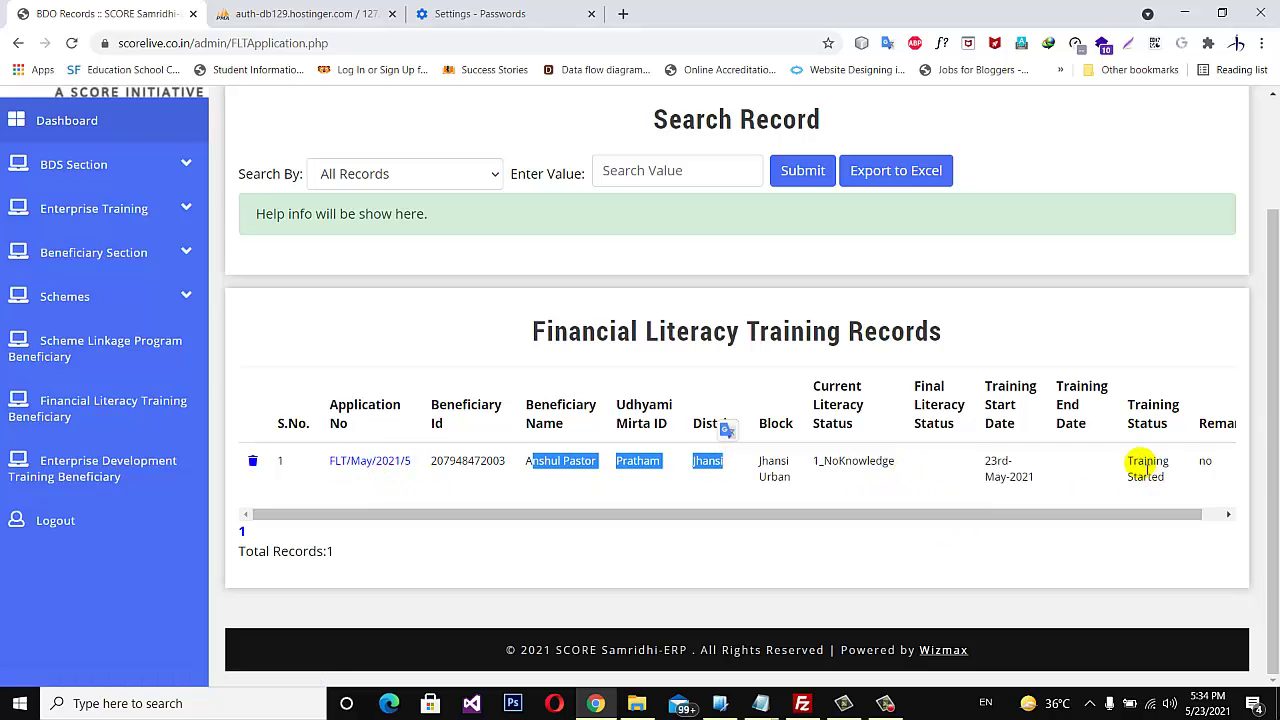
pyautogui.moveTo(1127, 461); pyautogui.dragTo(1185, 482)
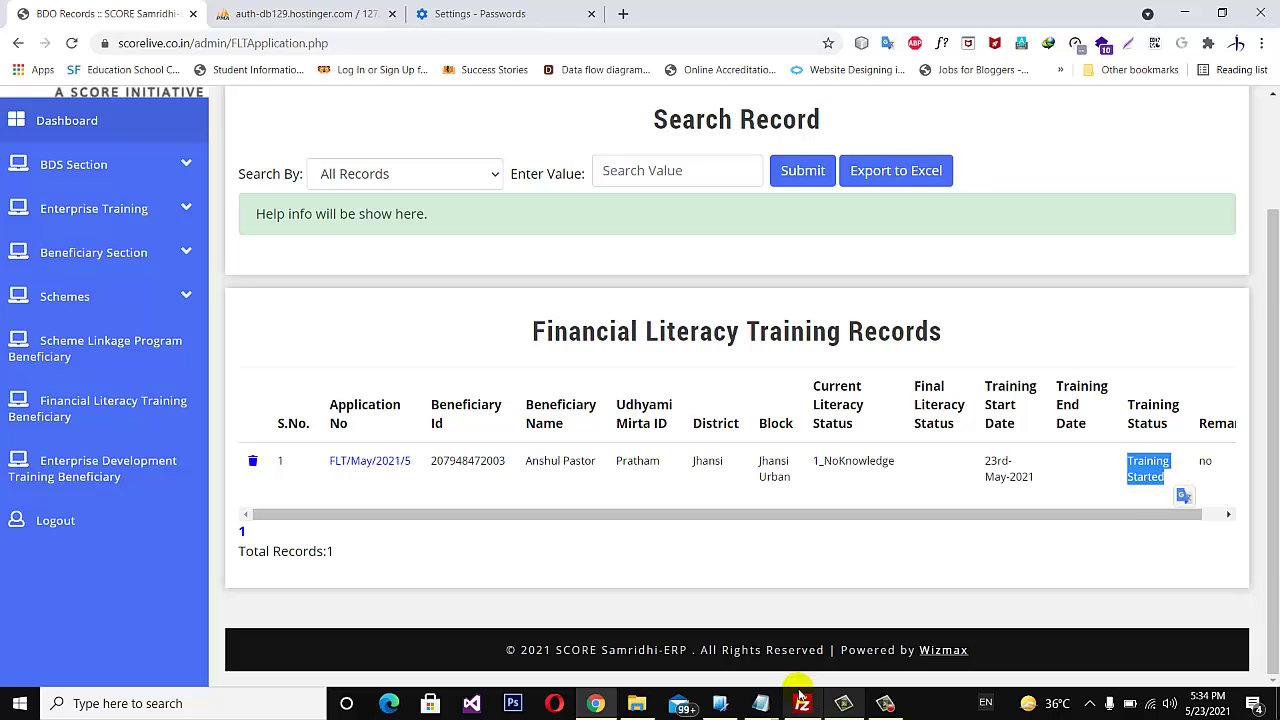
# - Open the beneficiary's Financial Literacy Training application and set the training end date to 05/25/2021 and the status to Training Completed
pyautogui.click(354, 461)
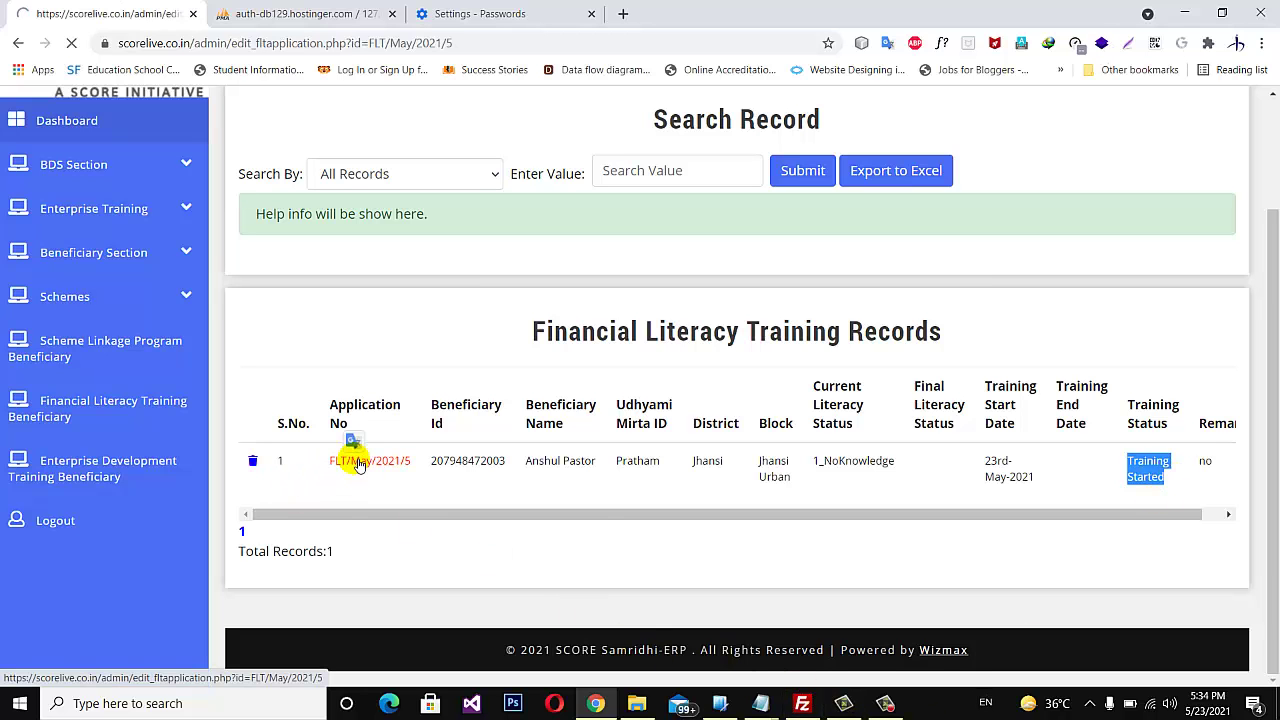
pyautogui.scroll(-3, 740, 606)
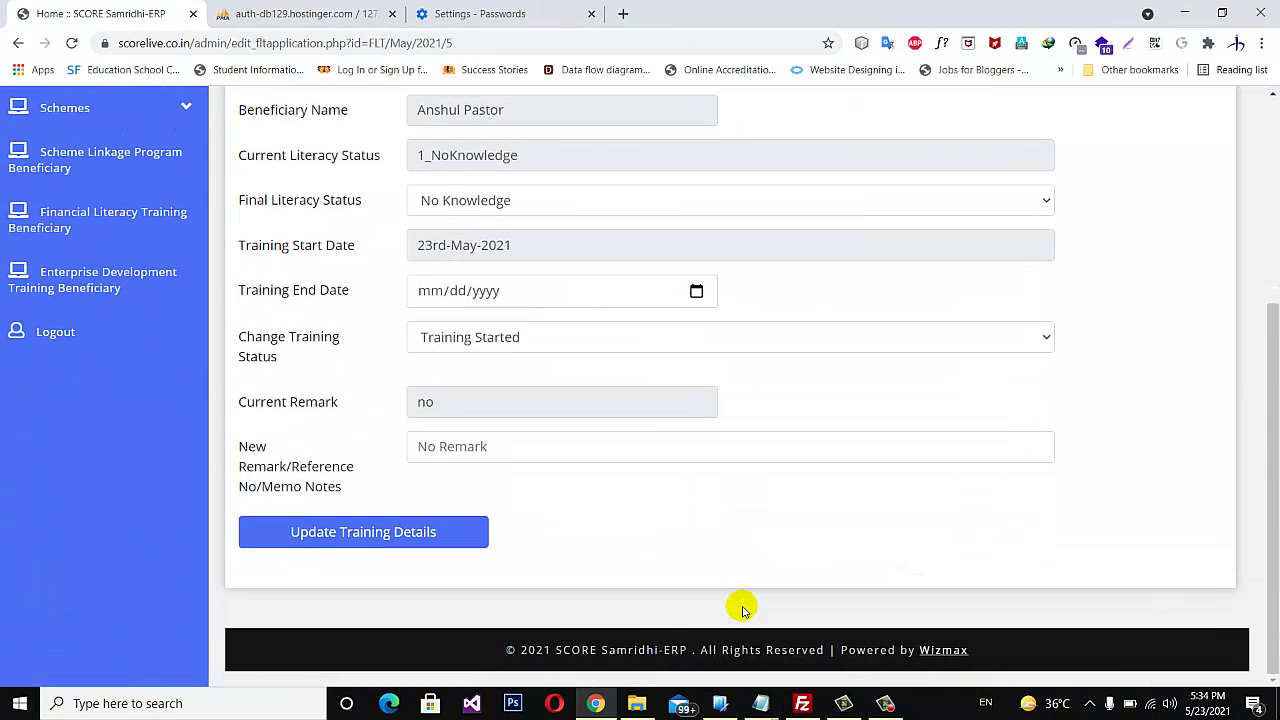
pyautogui.click(696, 290)
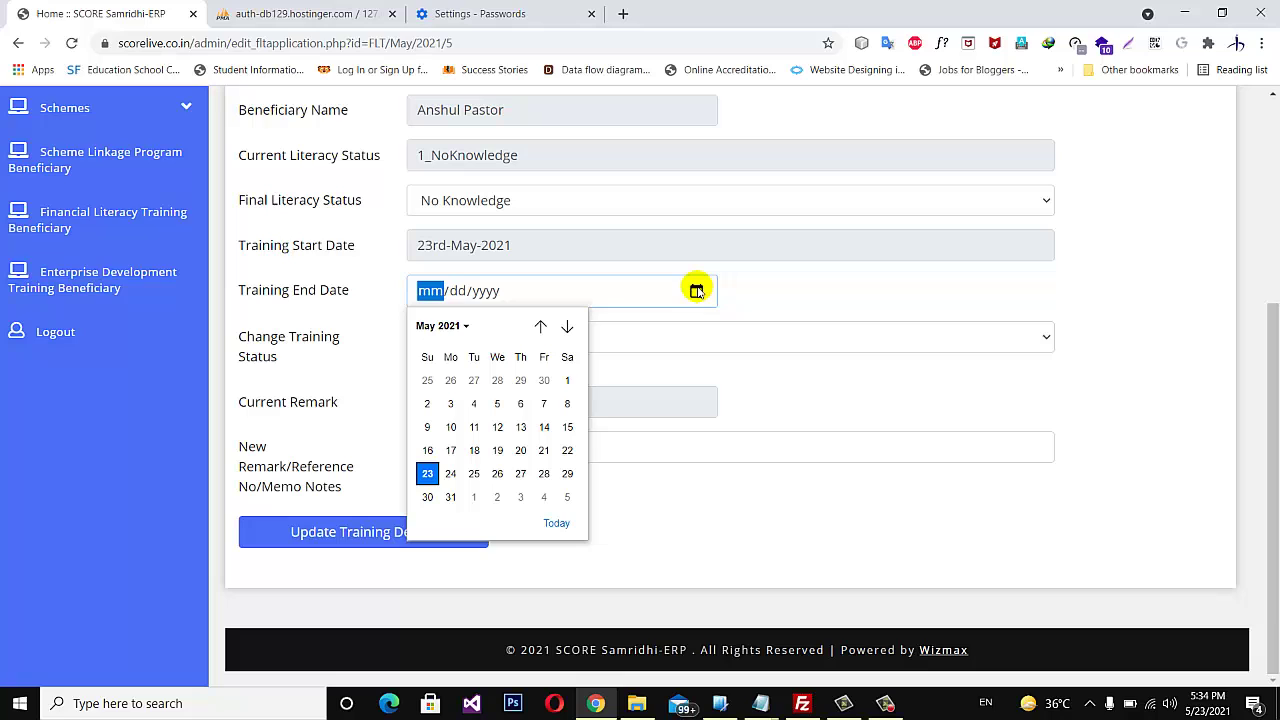
pyautogui.click(487, 475)
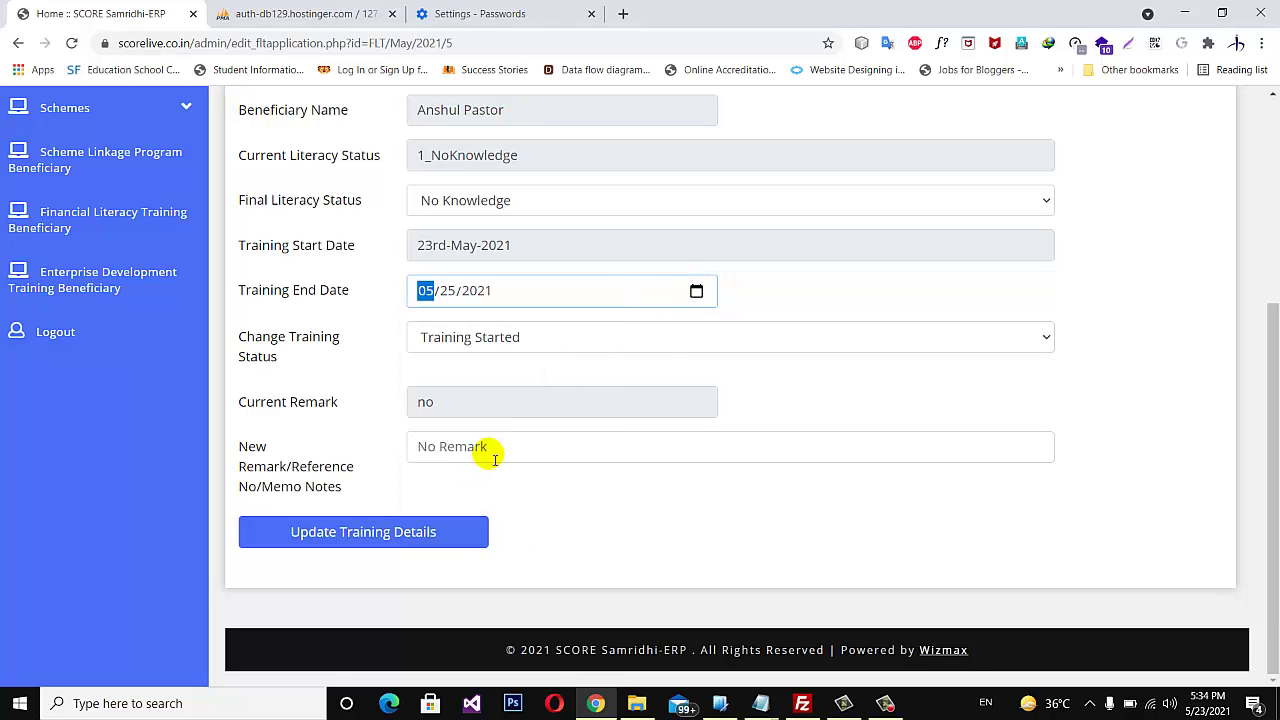
pyautogui.click(918, 337)
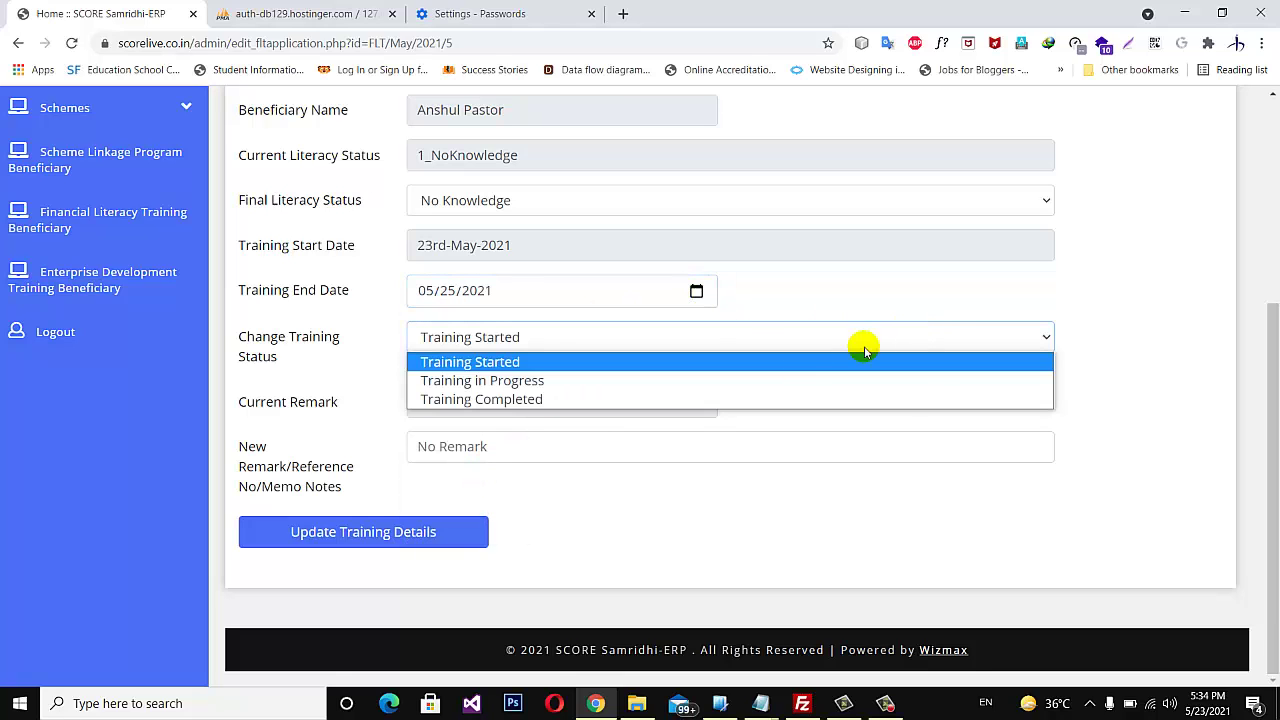
pyautogui.click(624, 400)
pyautogui.click(494, 446)
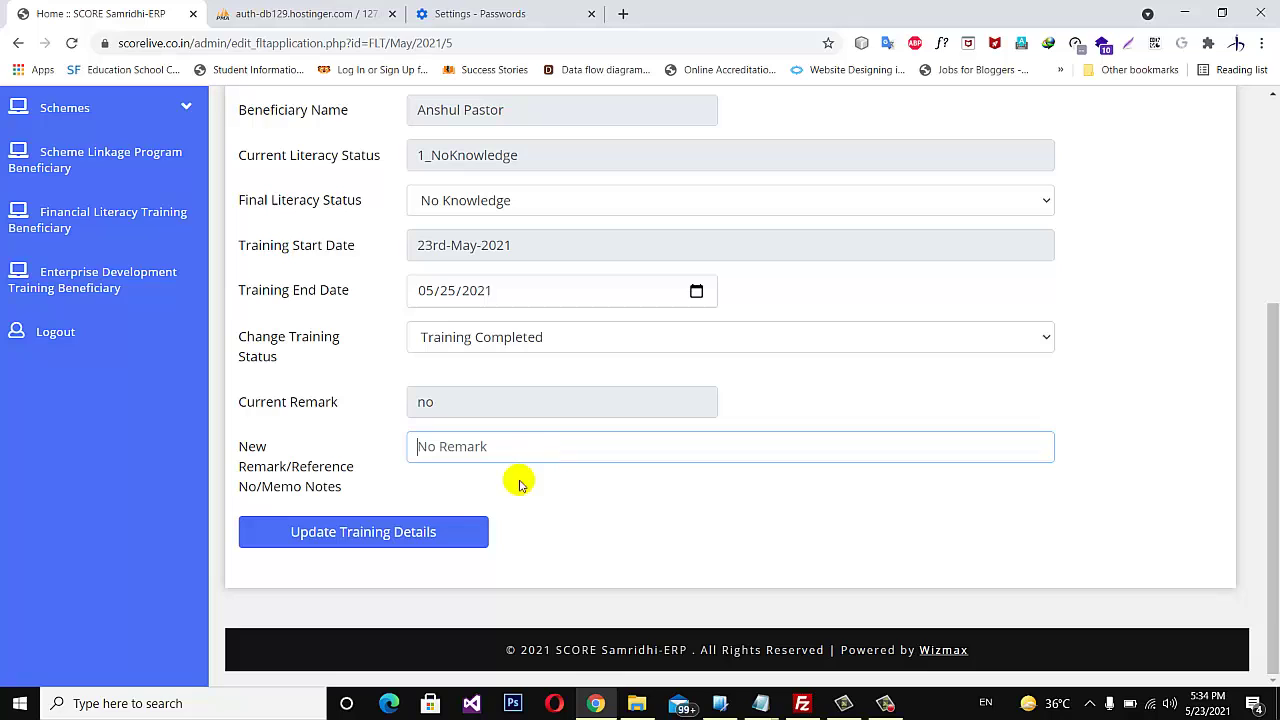
pyautogui.click(414, 535)
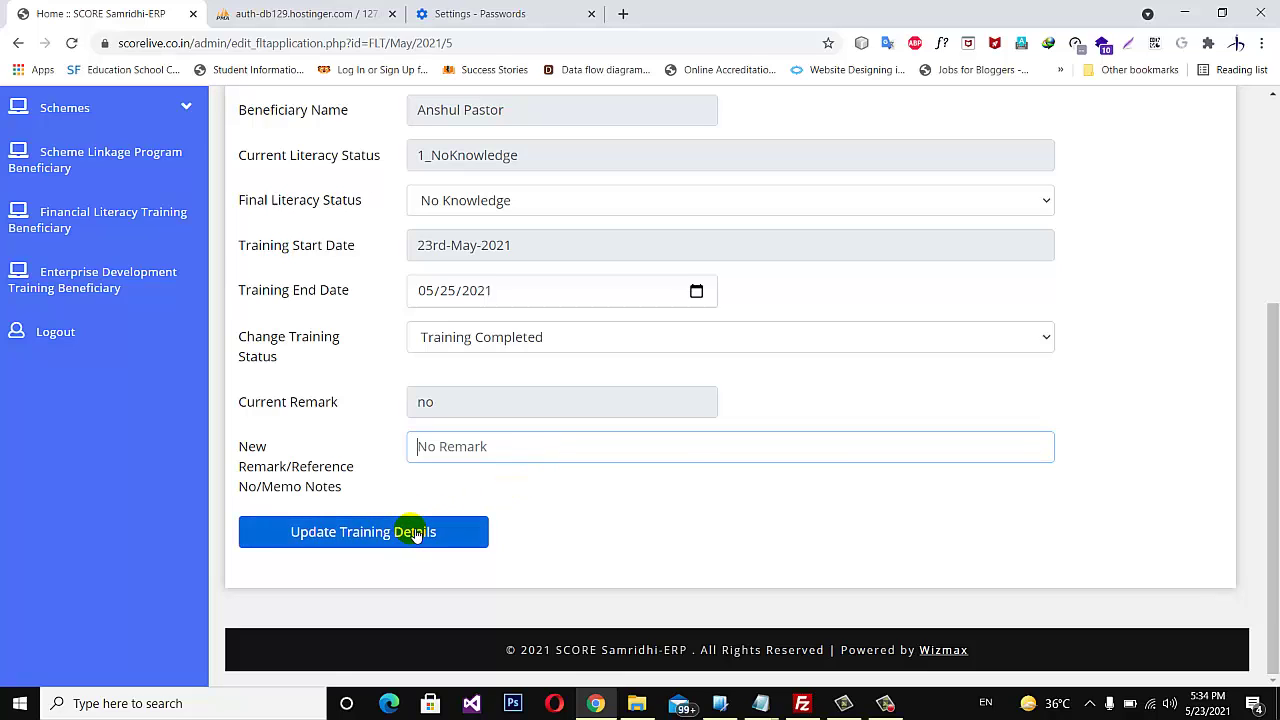
pyautogui.click(1044, 337)
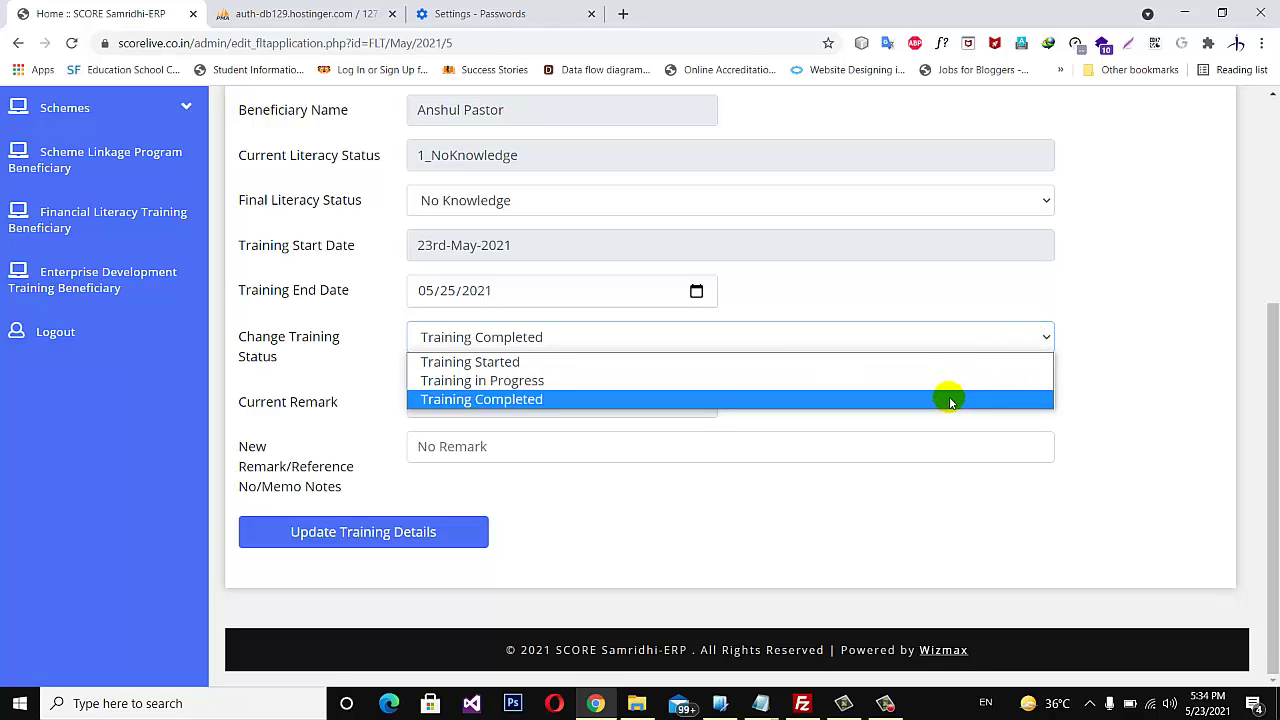
pyautogui.click(1125, 394)
pyautogui.click(1045, 342)
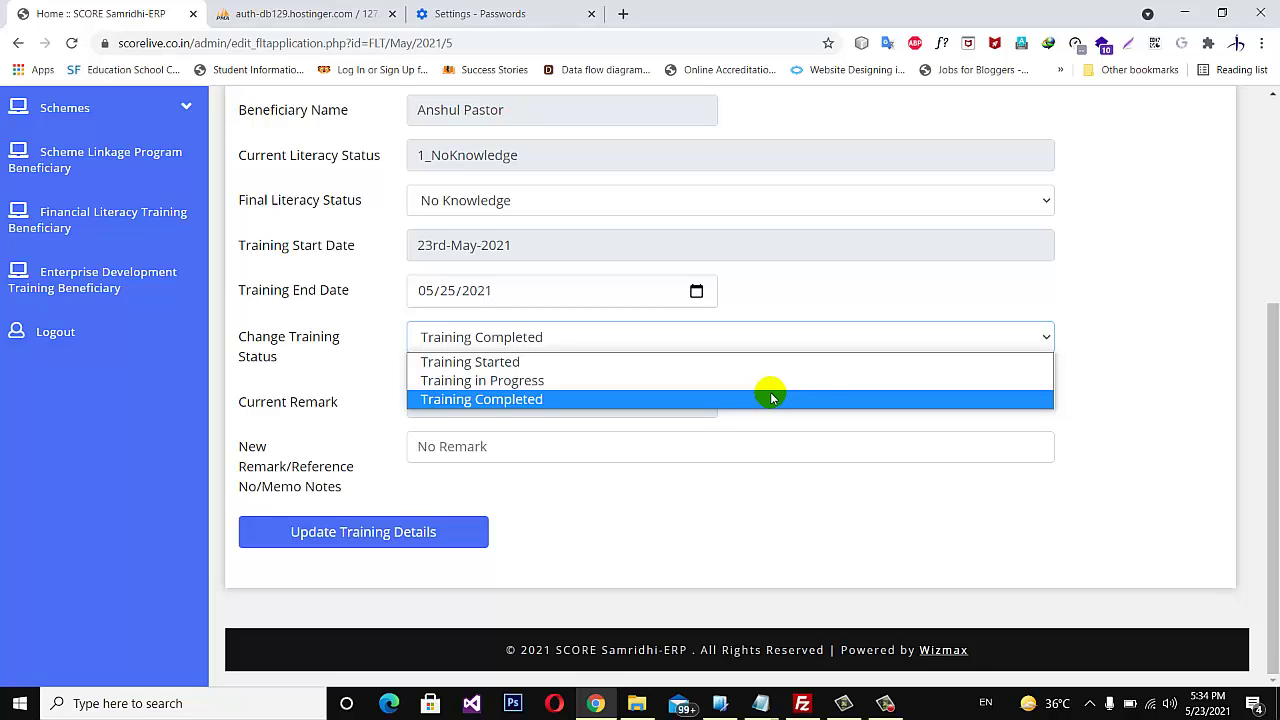
pyautogui.click(1105, 362)
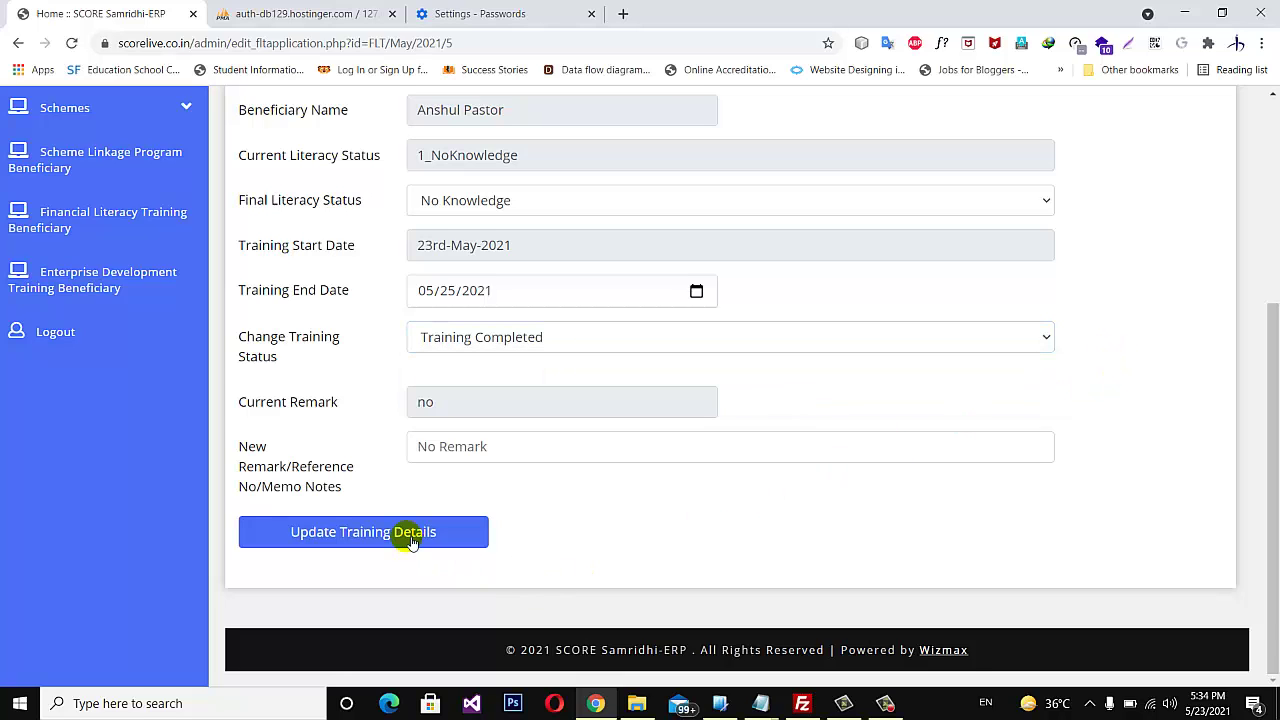
# - Check the second beneficiary's eligibility from the beneficiary records and open the Financial Literacy Training application form
pyautogui.scroll(3, 1066, 350)
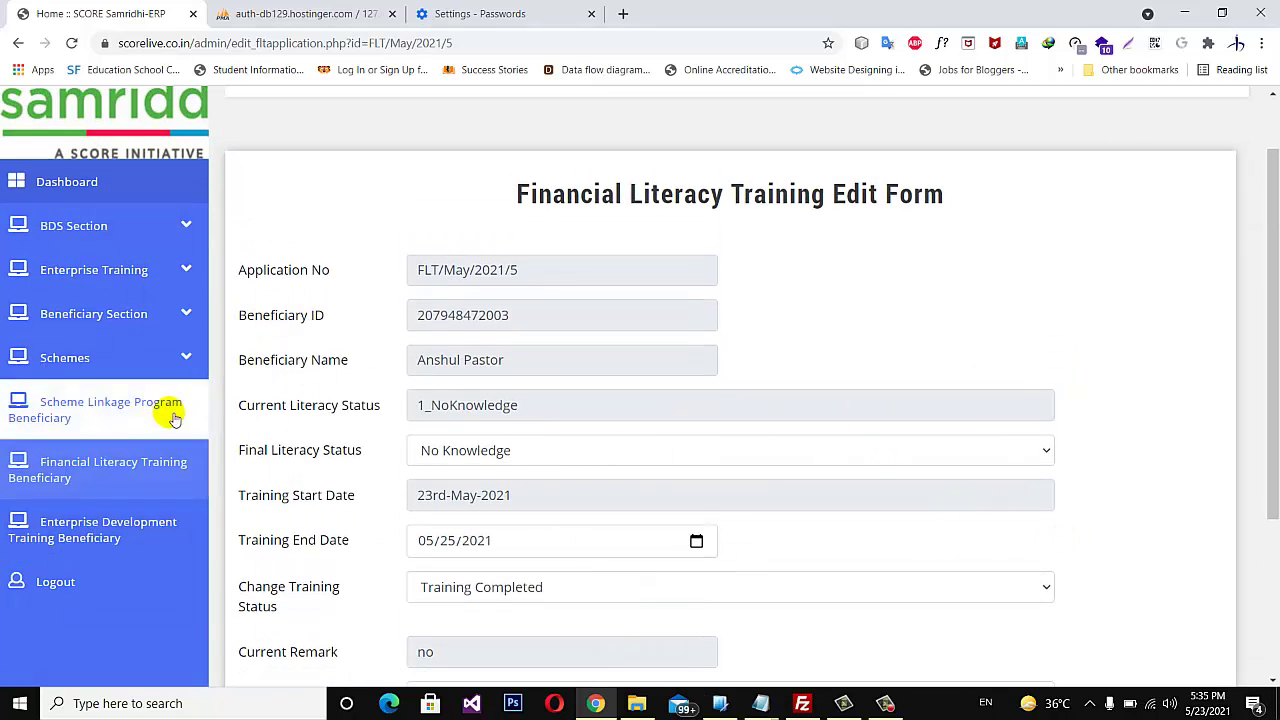
pyautogui.click(188, 316)
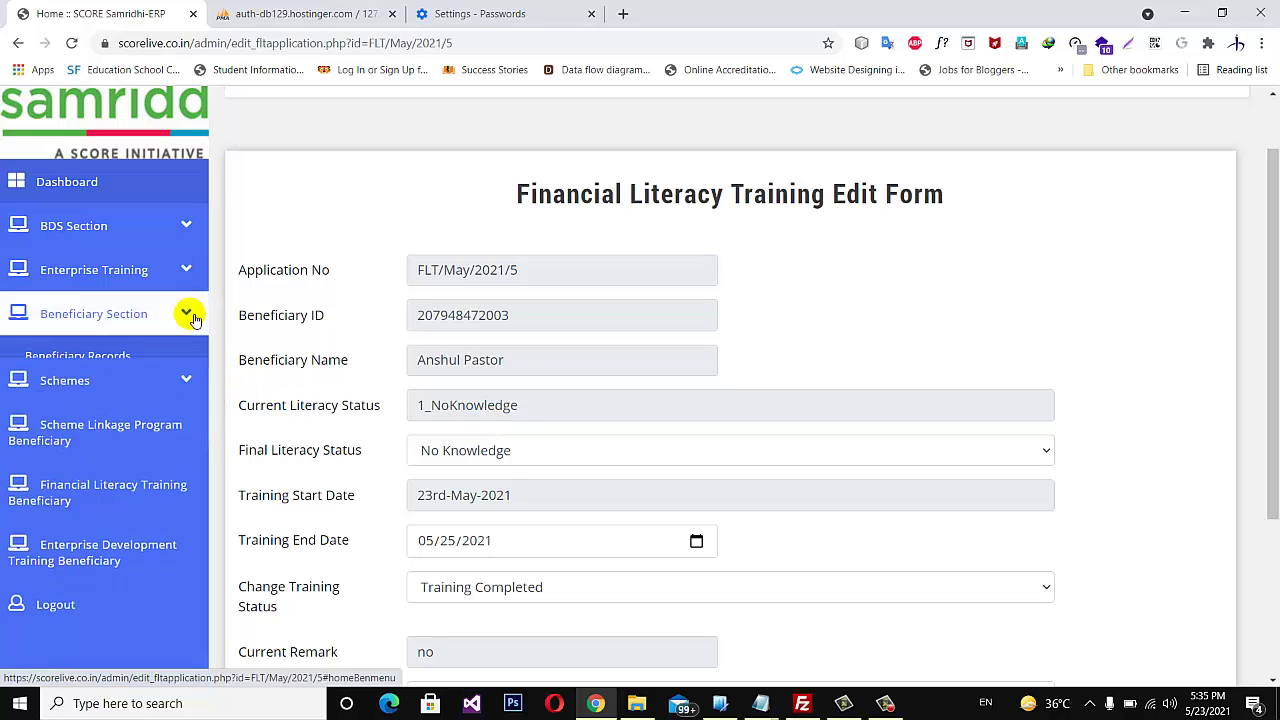
pyautogui.click(103, 354)
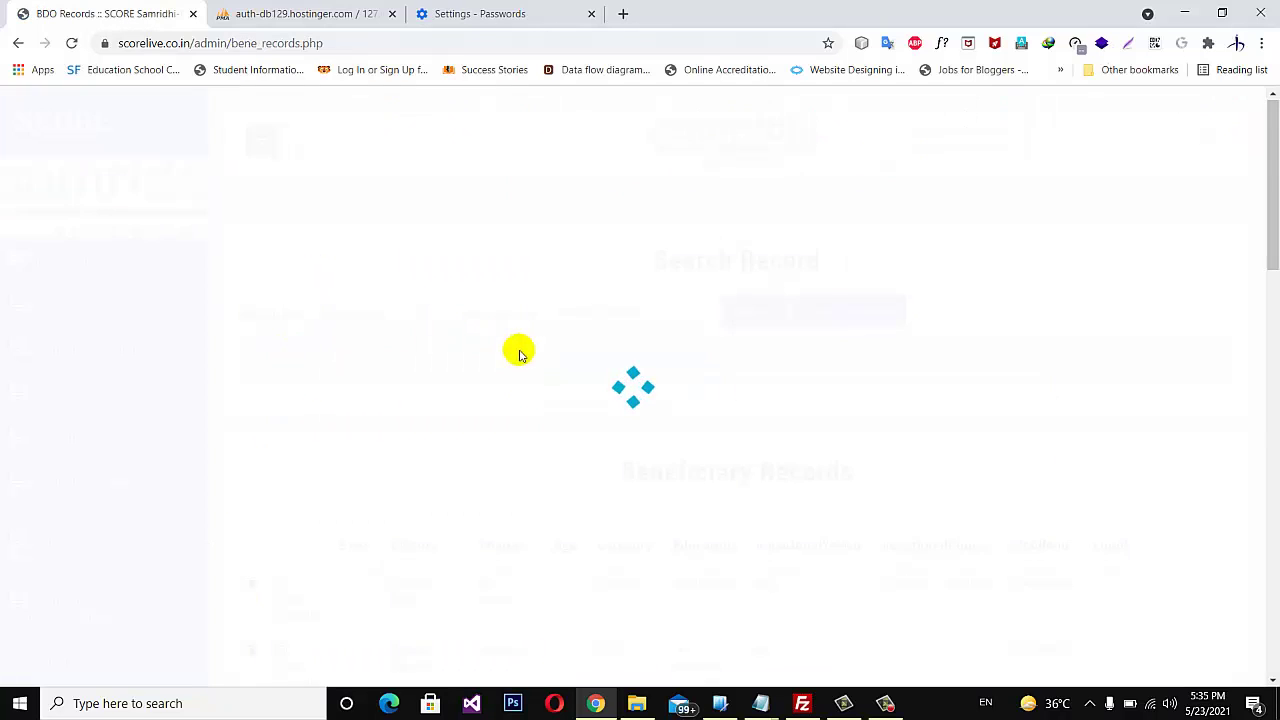
pyautogui.scroll(-3, 589, 483)
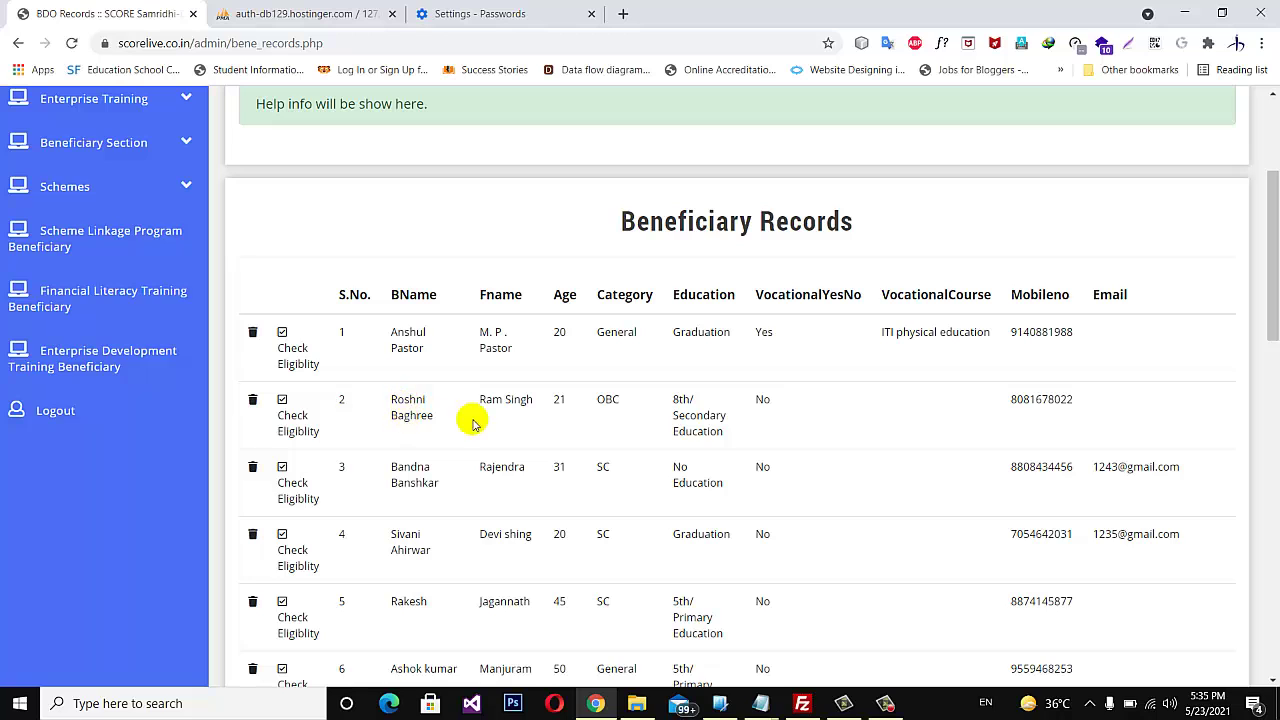
pyautogui.click(300, 417)
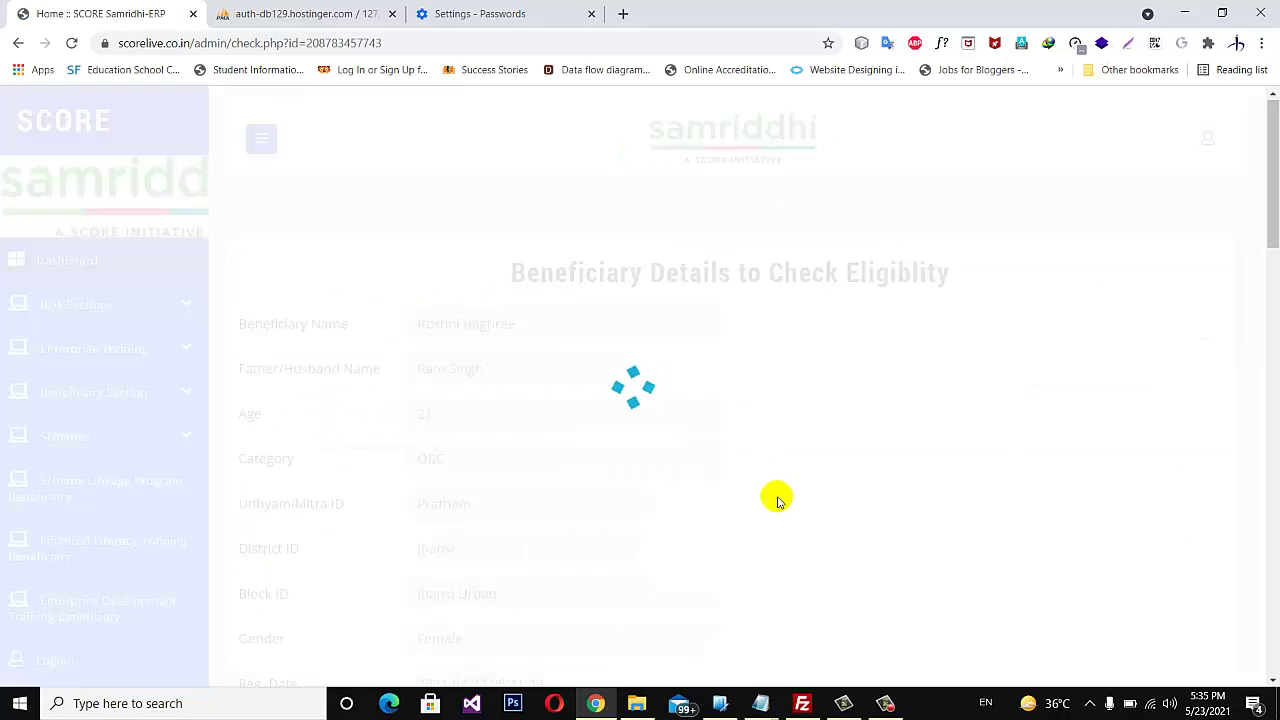
pyautogui.scroll(-15, 778, 500)
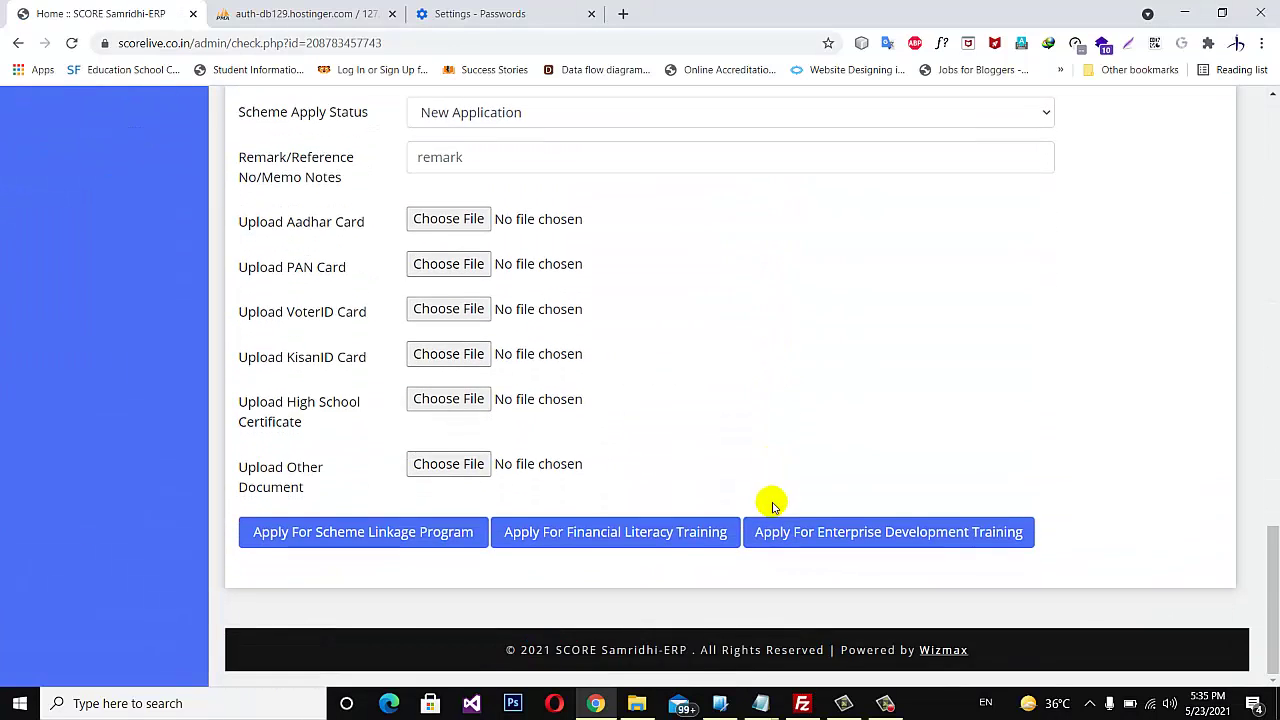
pyautogui.click(558, 535)
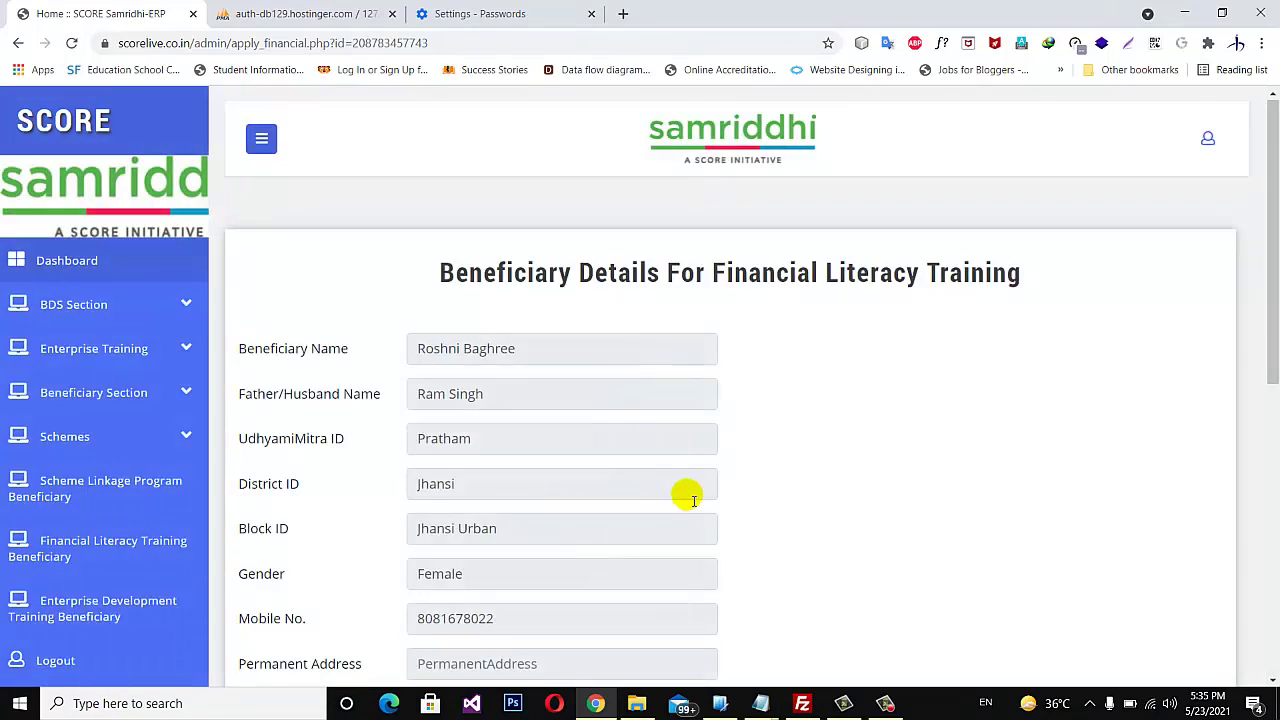
# - Try the Basic, Good and Excellent Knowledge options for the beneficiary's current financial literacy status
pyautogui.scroll(-6, 688, 496)
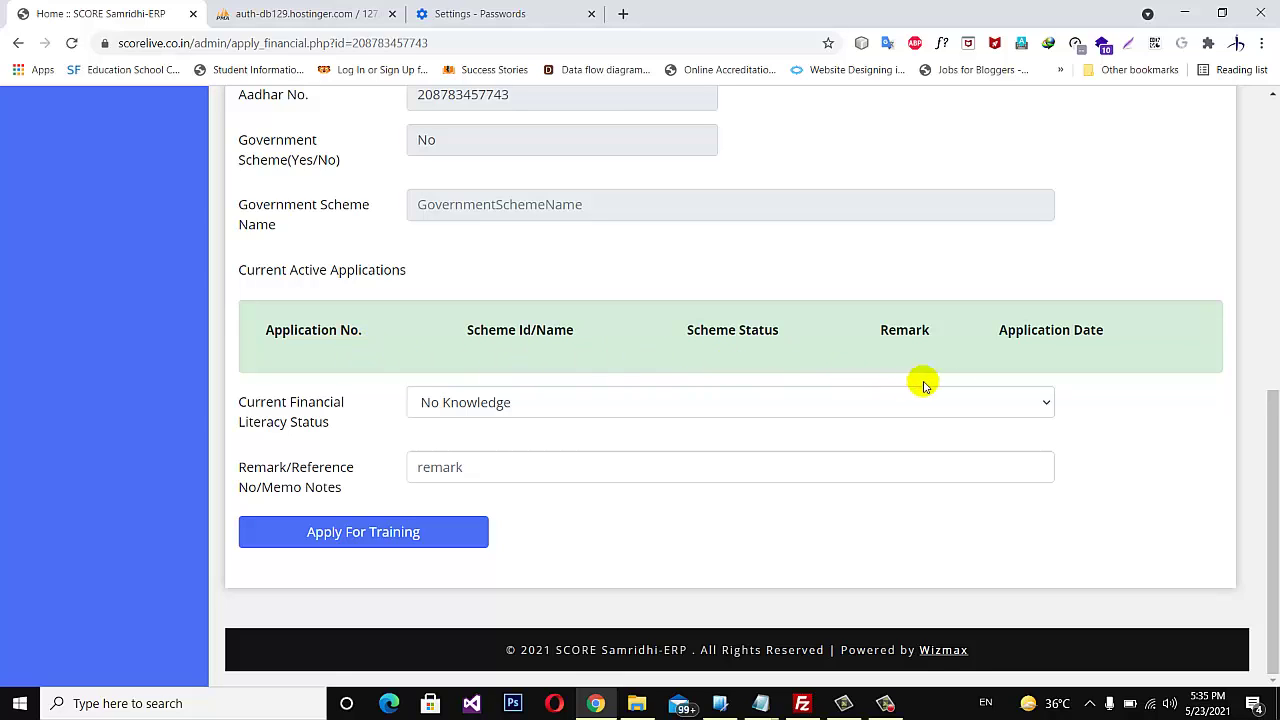
pyautogui.click(998, 402)
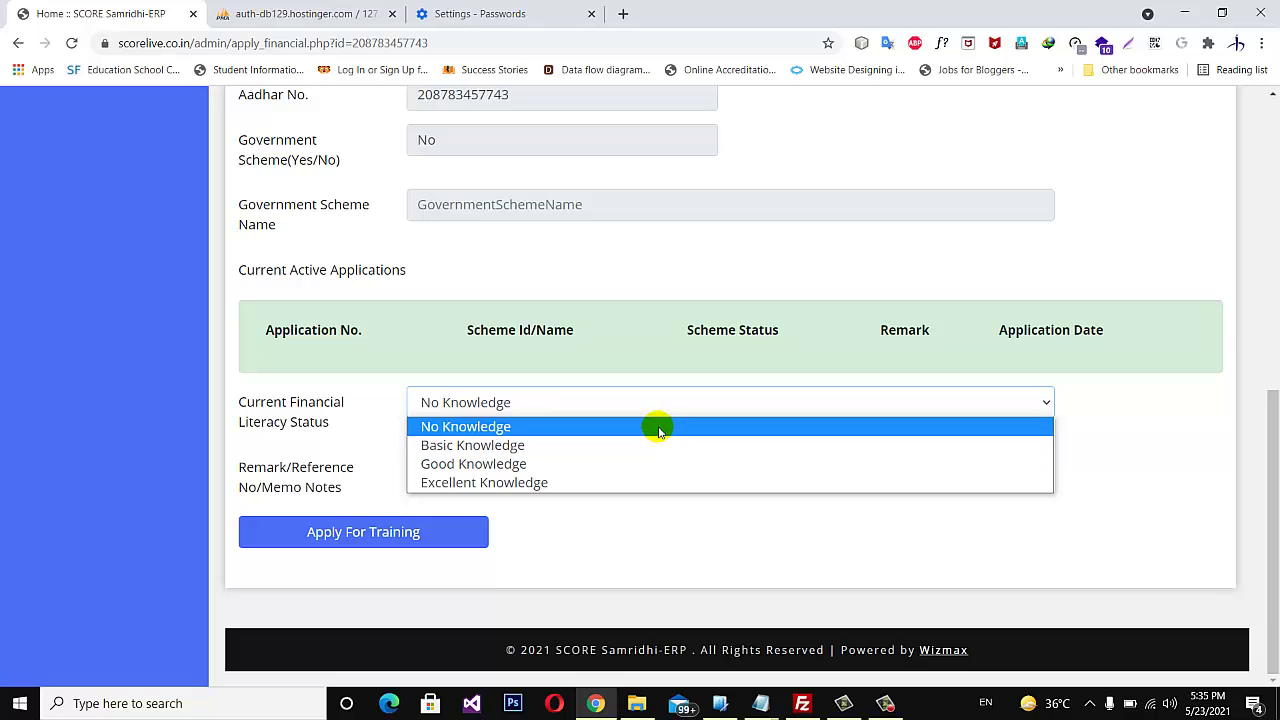
pyautogui.click(657, 428)
pyautogui.click(657, 395)
pyautogui.click(562, 445)
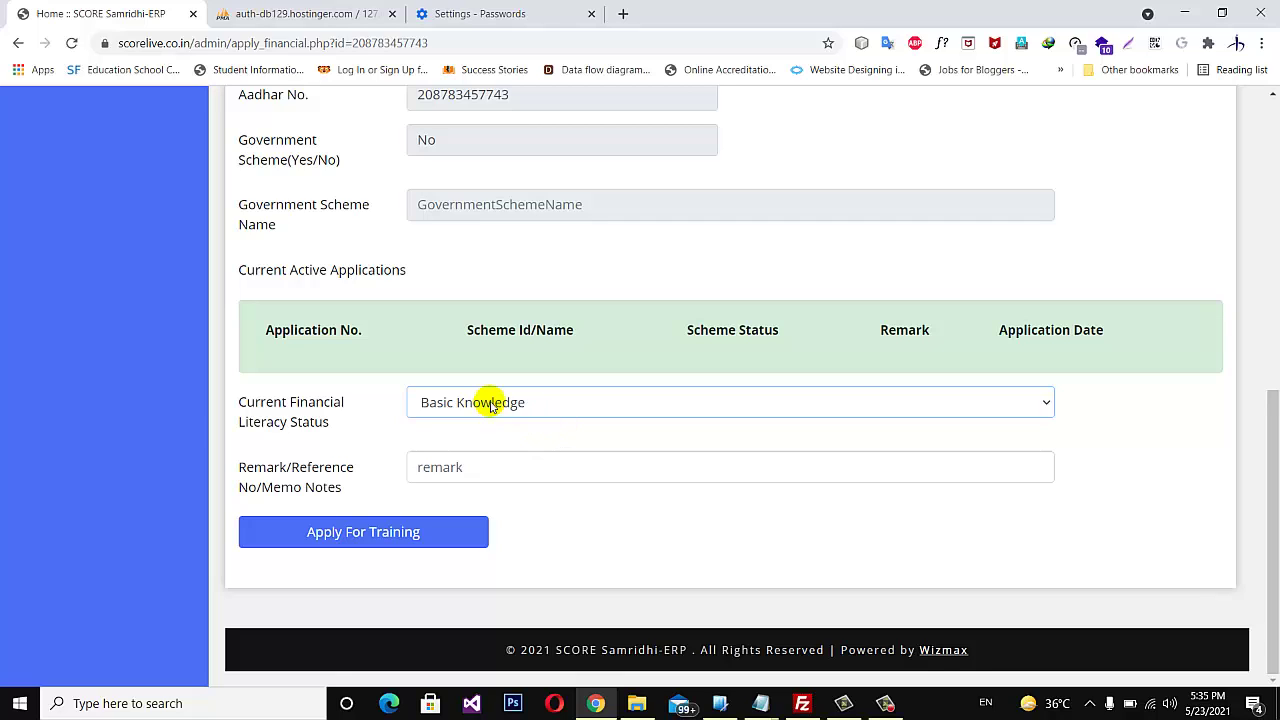
pyautogui.click(541, 406)
pyautogui.click(503, 464)
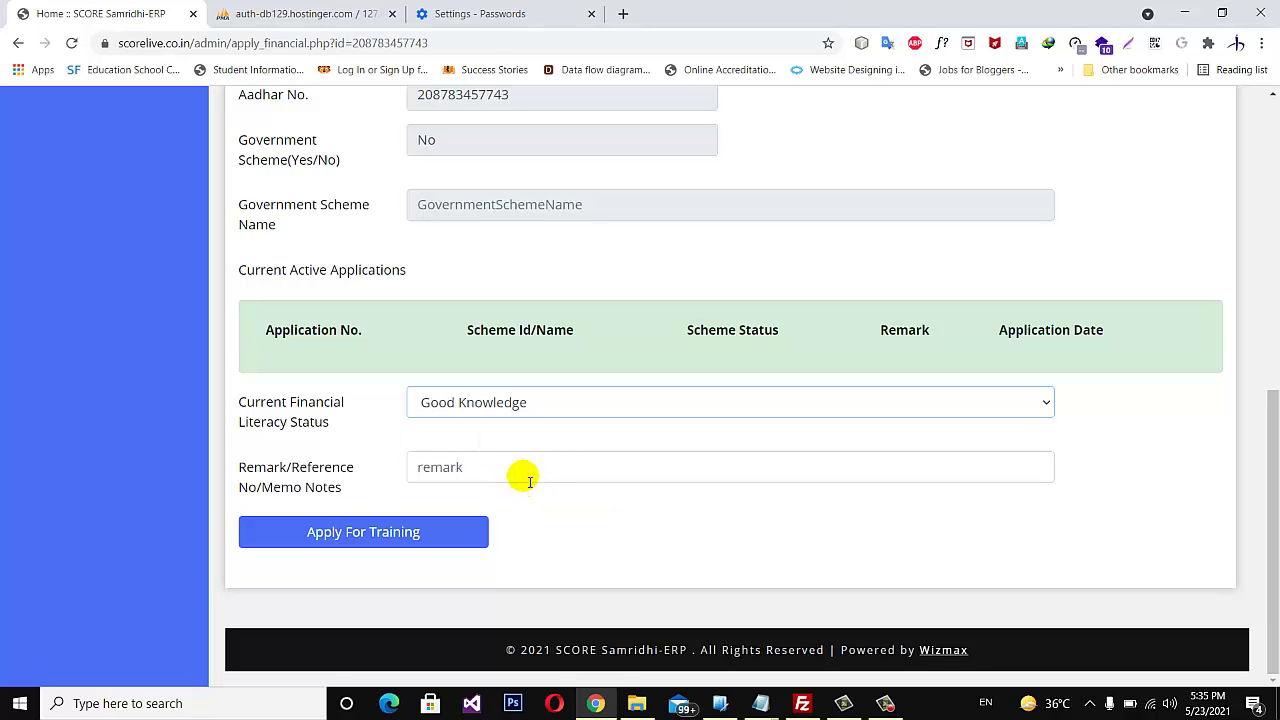
pyautogui.click(644, 400)
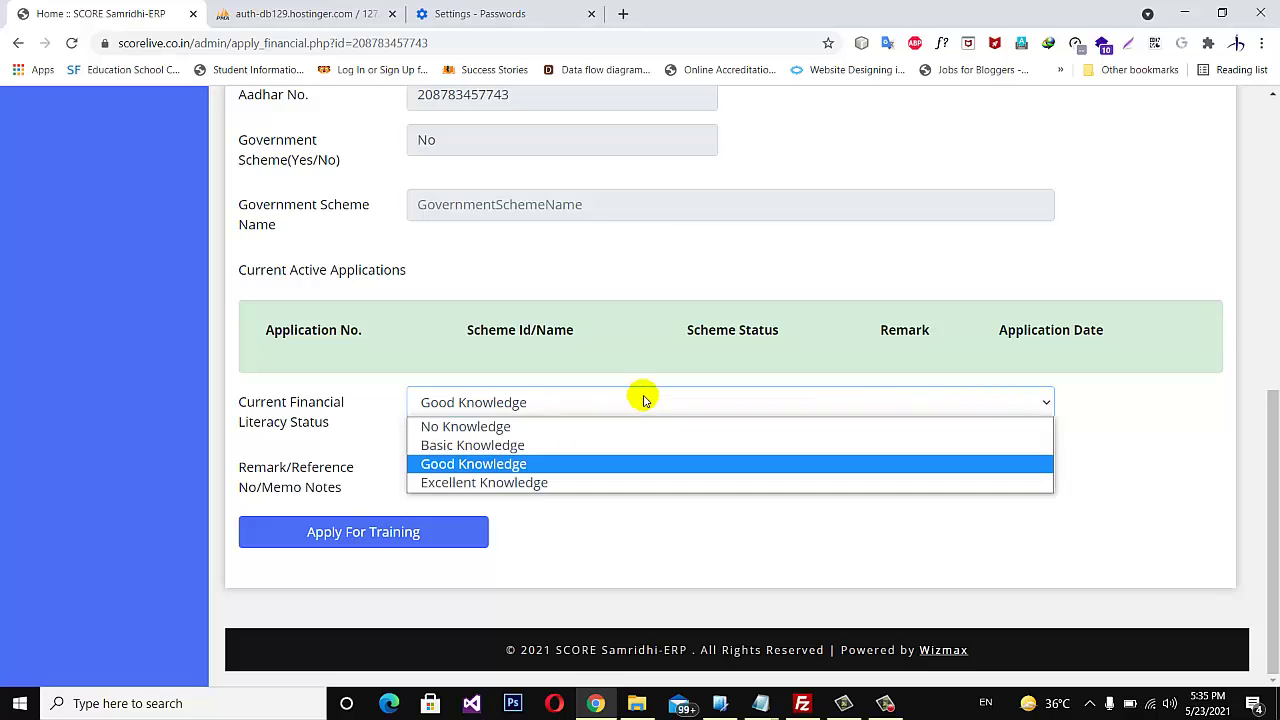
pyautogui.click(530, 482)
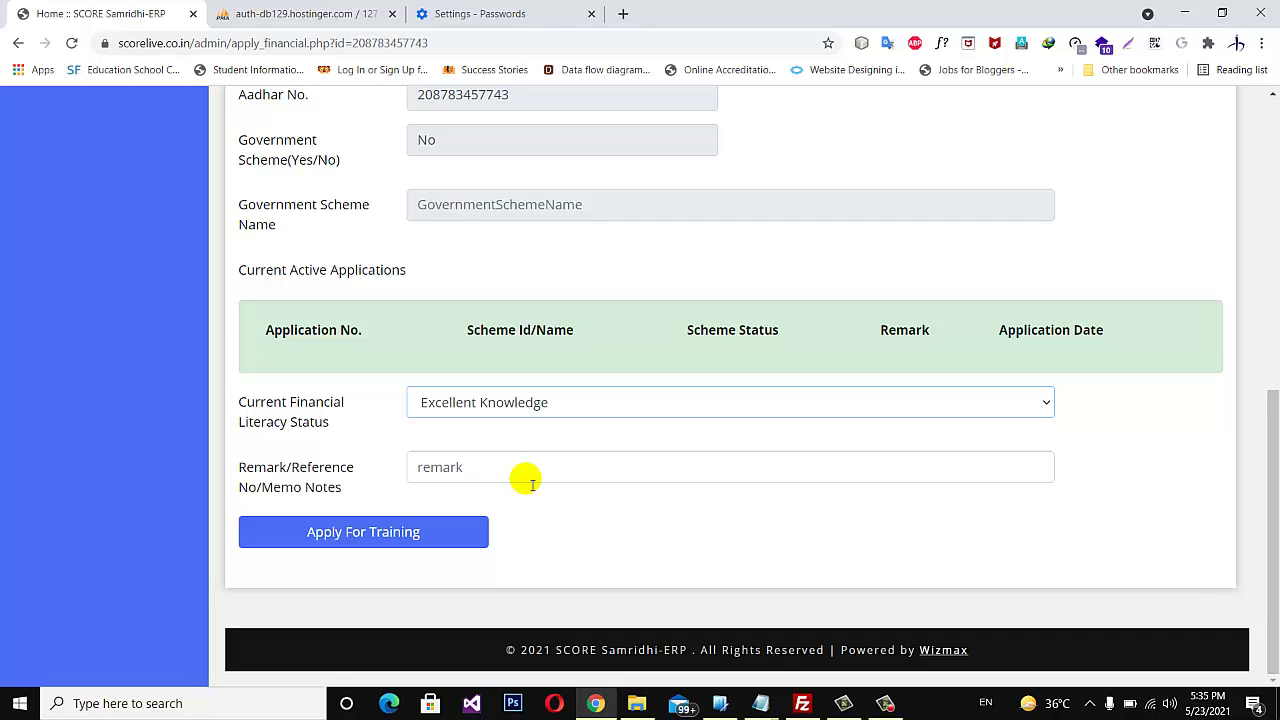
pyautogui.click(576, 404)
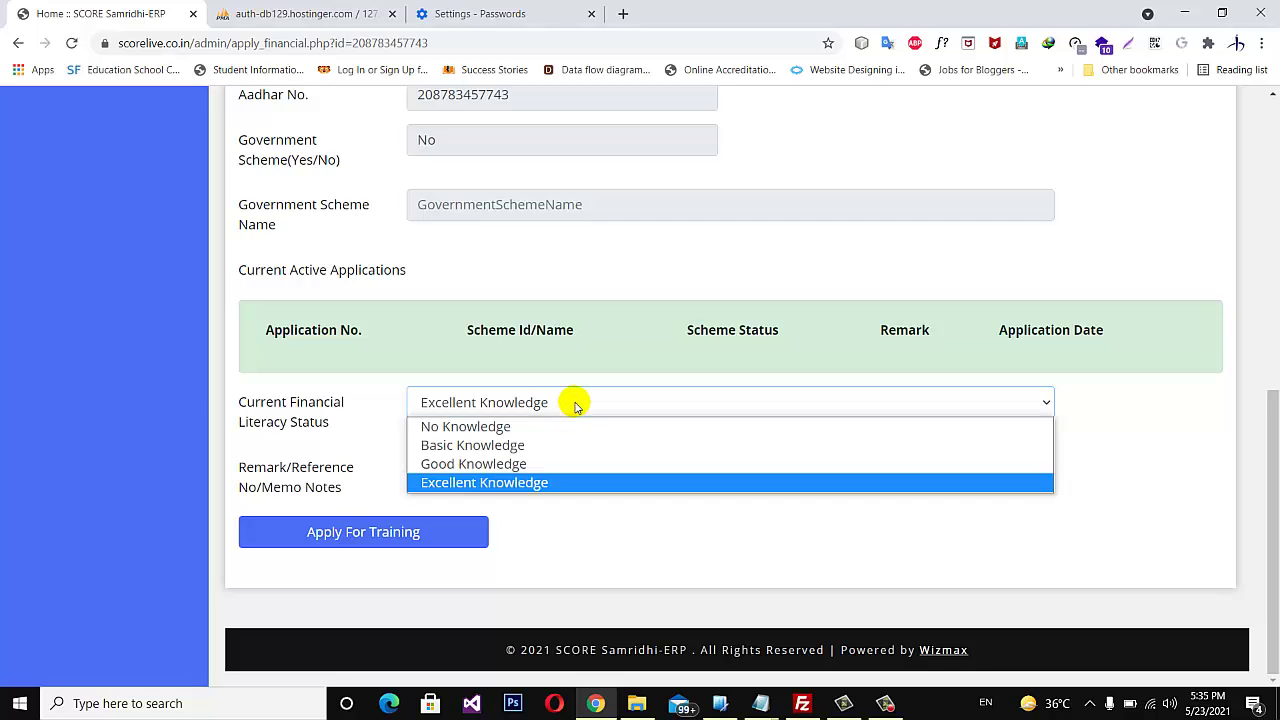
pyautogui.click(535, 465)
pyautogui.click(571, 400)
pyautogui.click(530, 445)
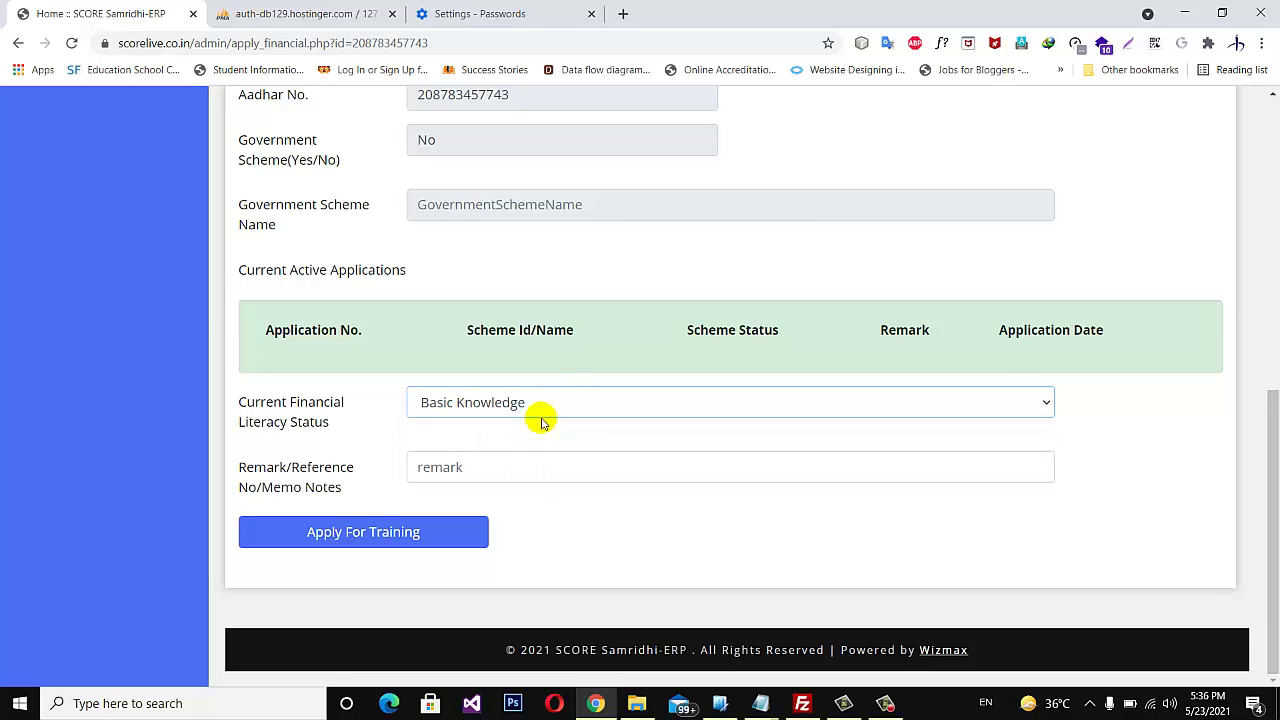
# - Set the current financial literacy status to No Knowledge, enter the remark abc and submit the training application
pyautogui.click(540, 408)
pyautogui.click(520, 425)
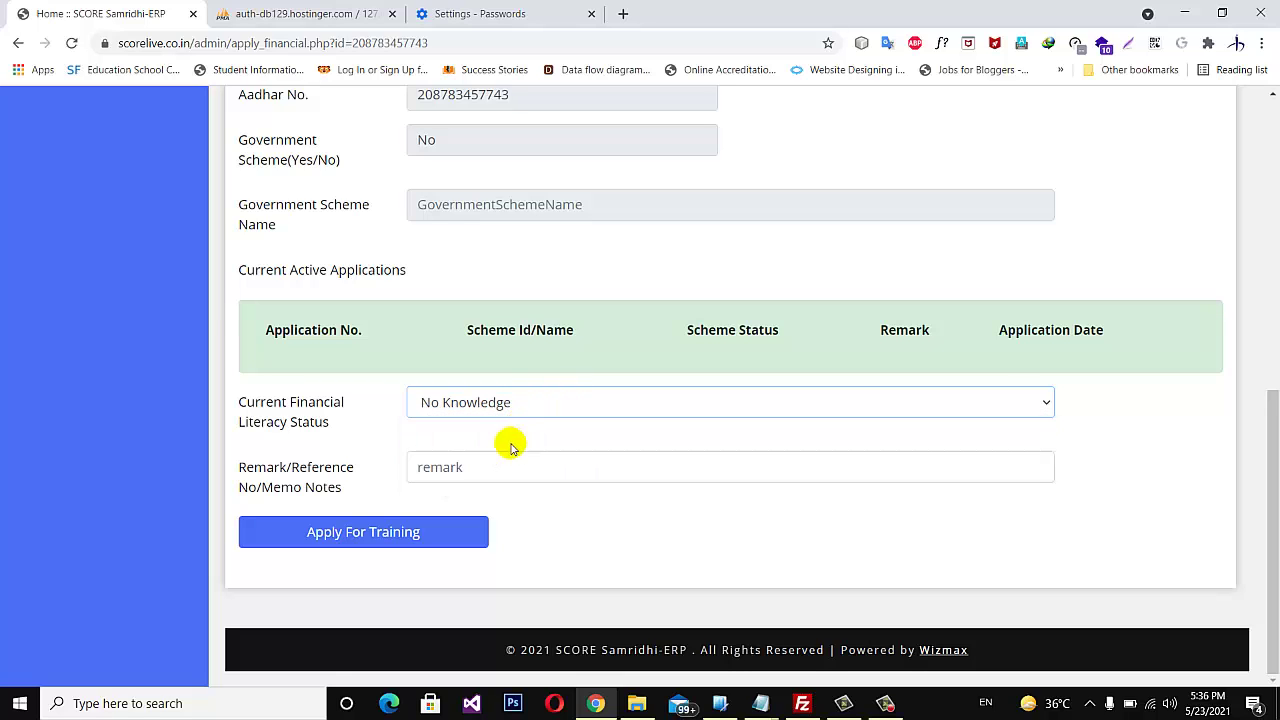
pyautogui.click(505, 470)
pyautogui.write('abc')
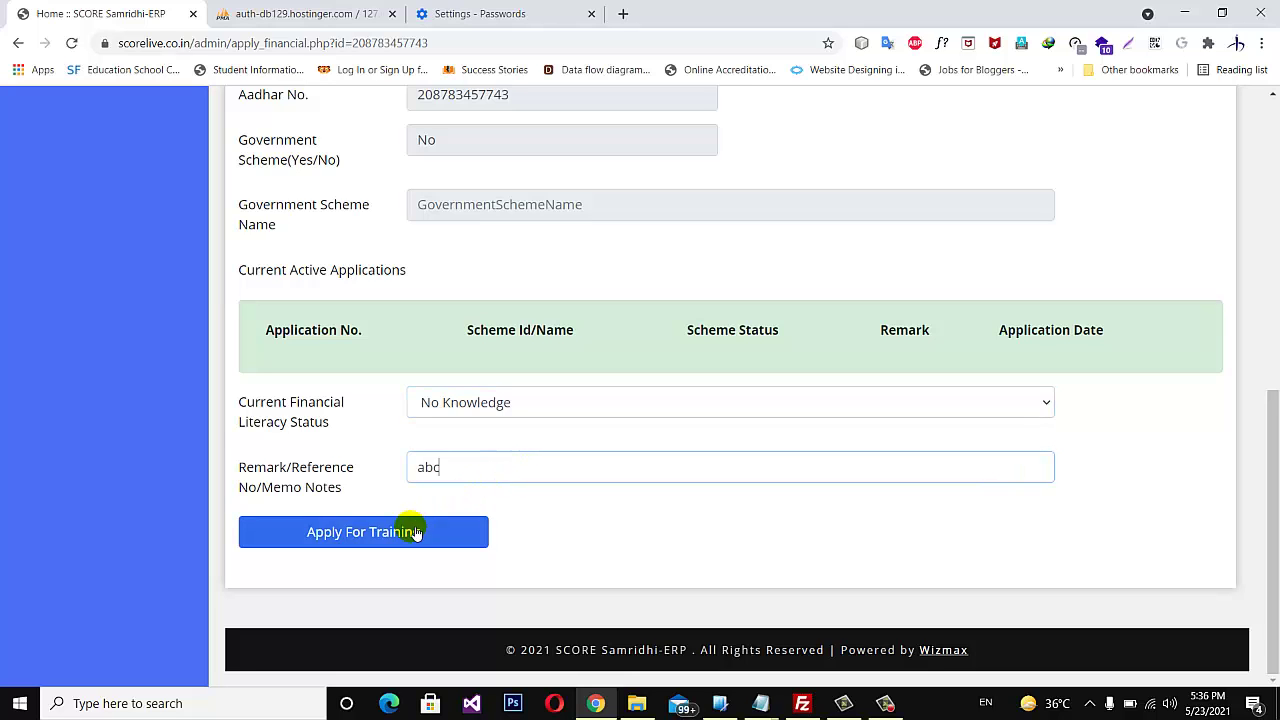
pyautogui.click(412, 530)
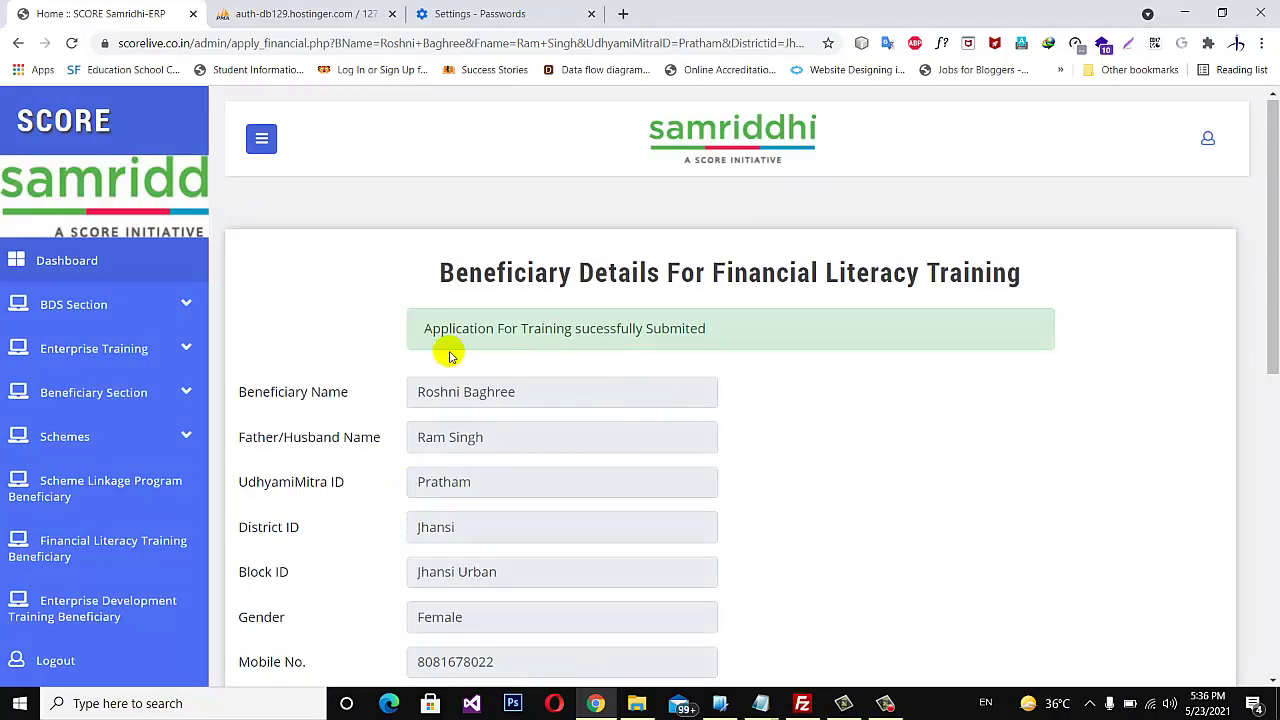
pyautogui.moveTo(426, 331); pyautogui.dragTo(714, 345)
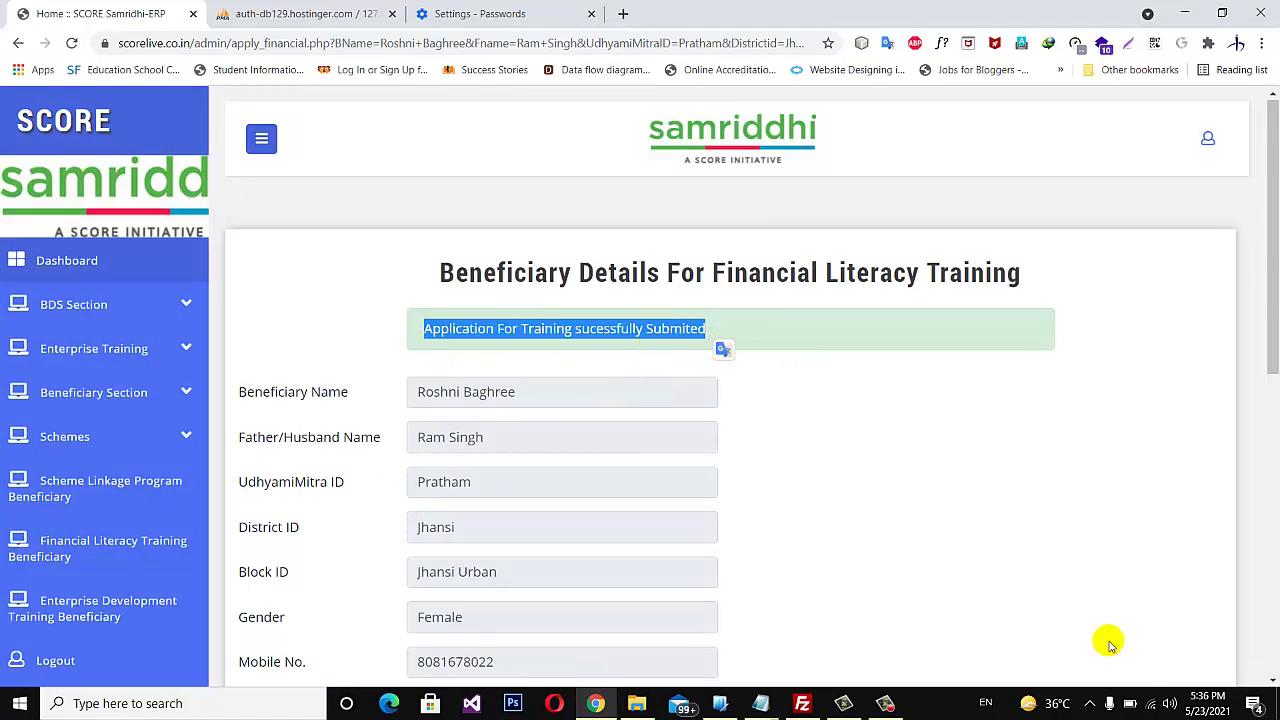
pyautogui.click(885, 703)
pyautogui.click(1216, 645)
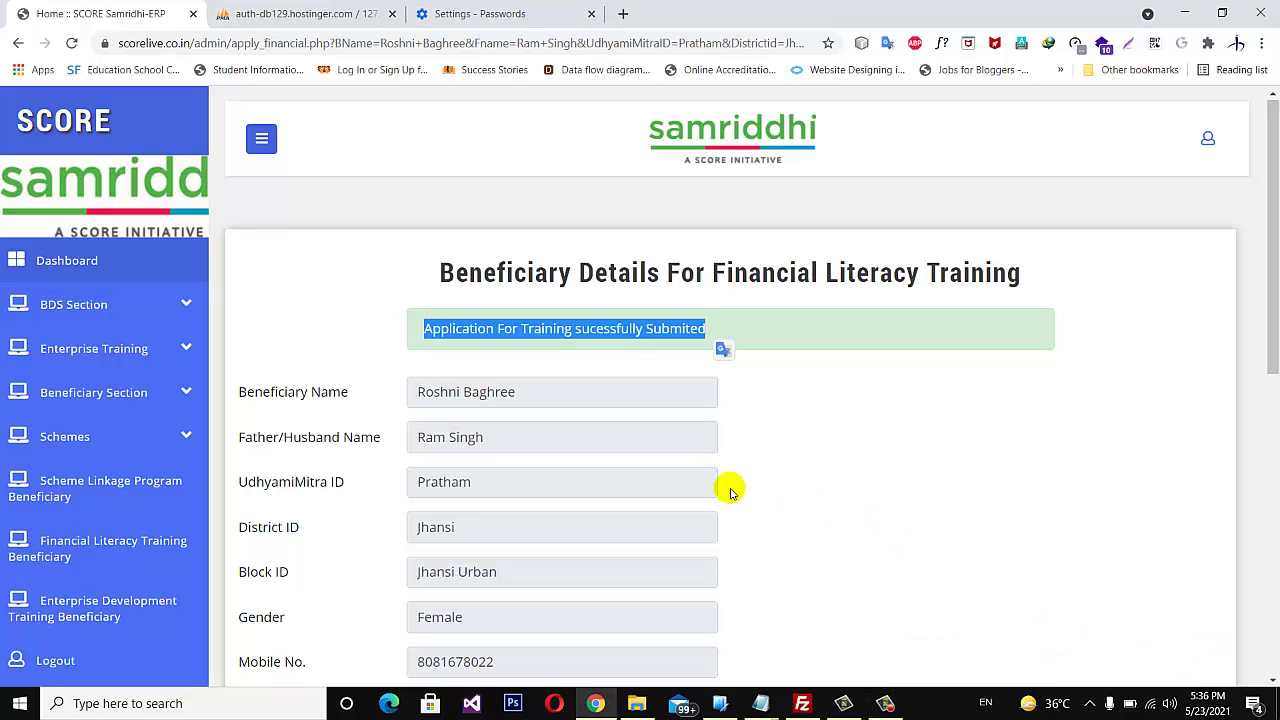
pyautogui.click(462, 341)
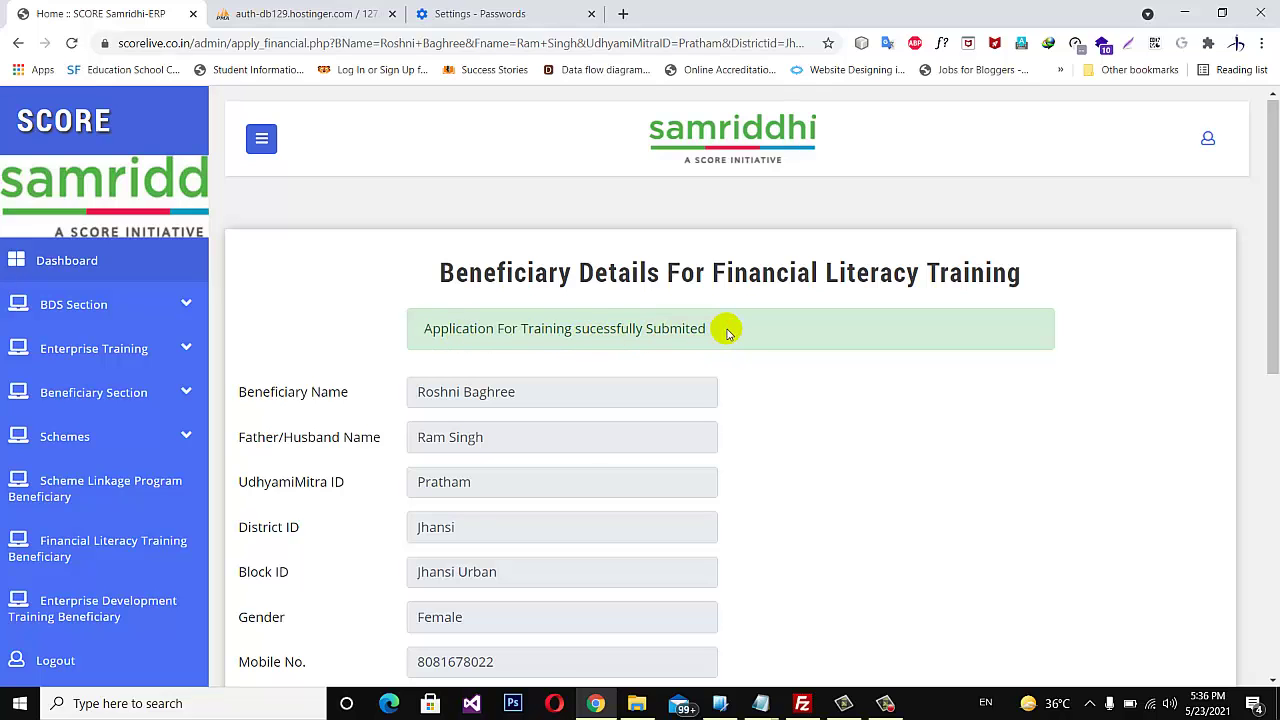
# - Open the Financial Literacy Training beneficiary records and review the entry for the newly submitted application
pyautogui.scroll(-3, 859, 517)
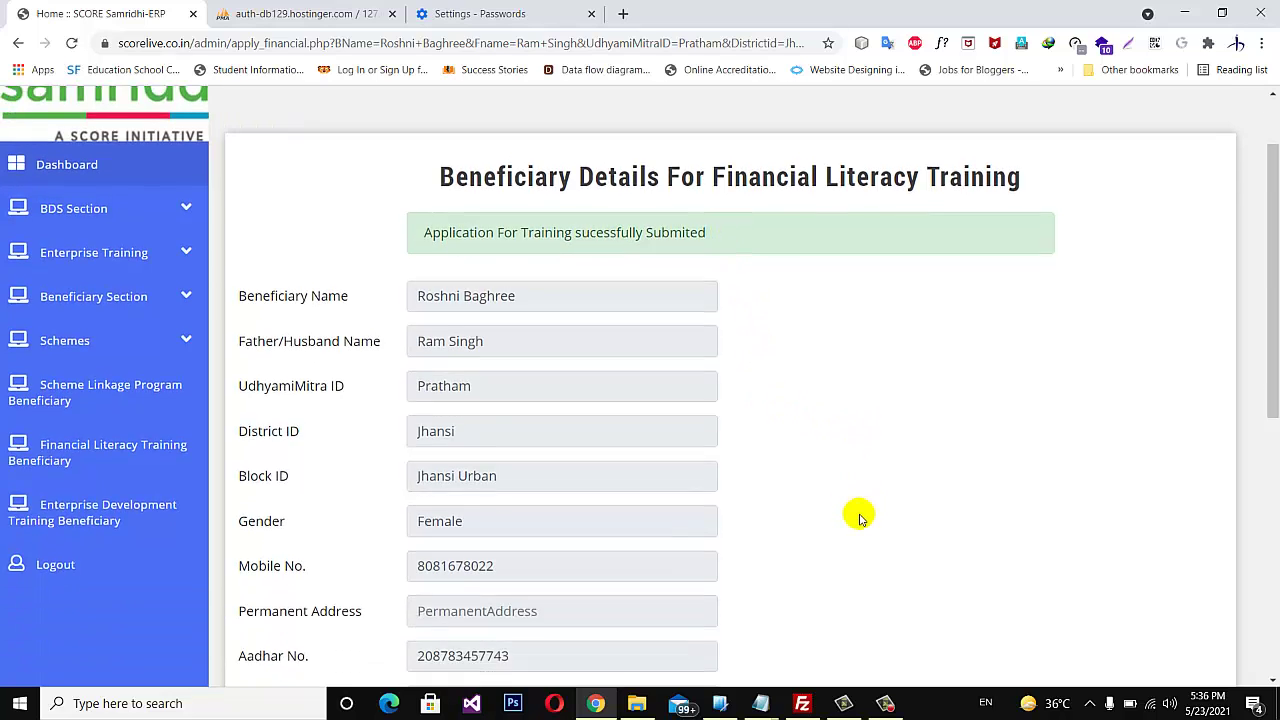
pyautogui.scroll(2, 538, 408)
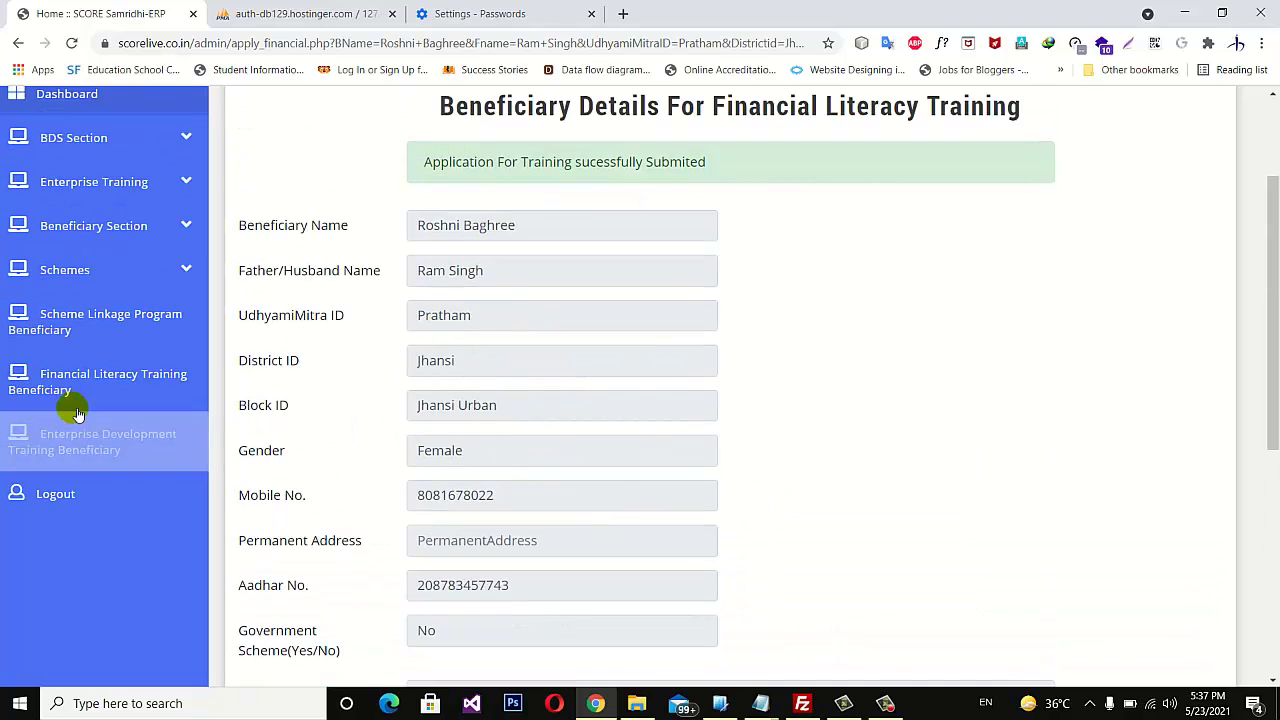
pyautogui.click(60, 380)
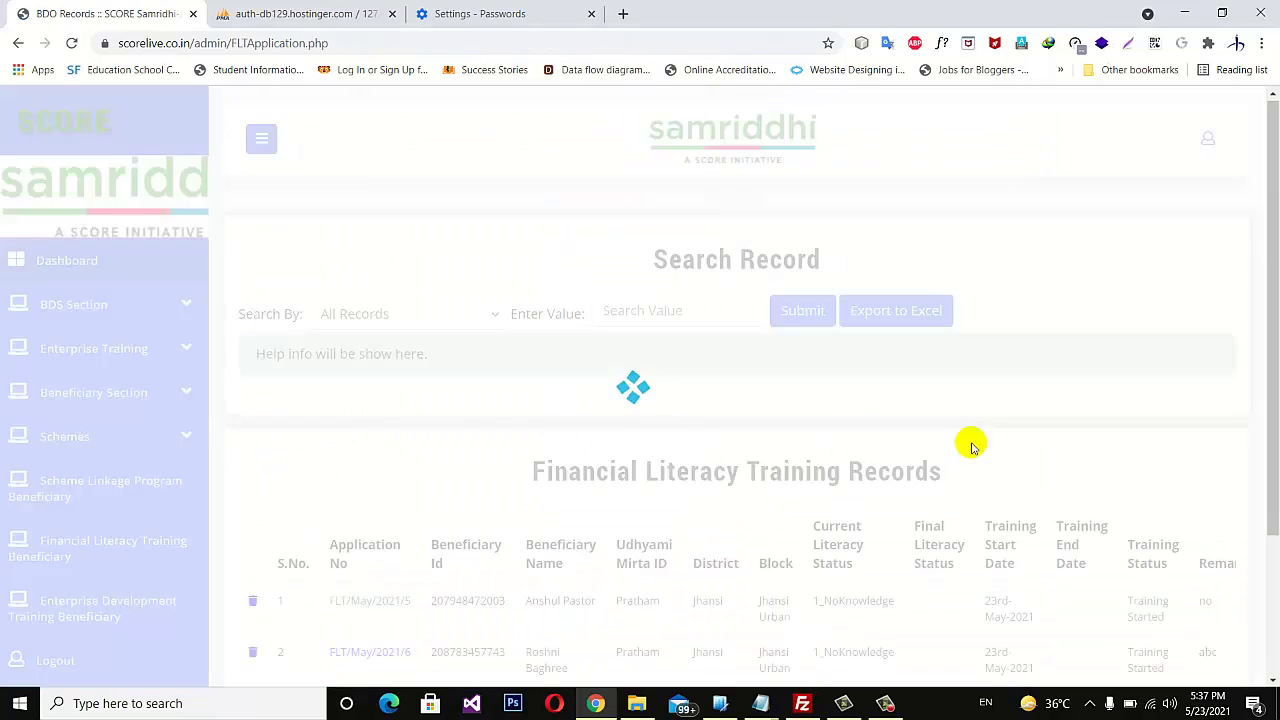
pyautogui.scroll(-3, 971, 443)
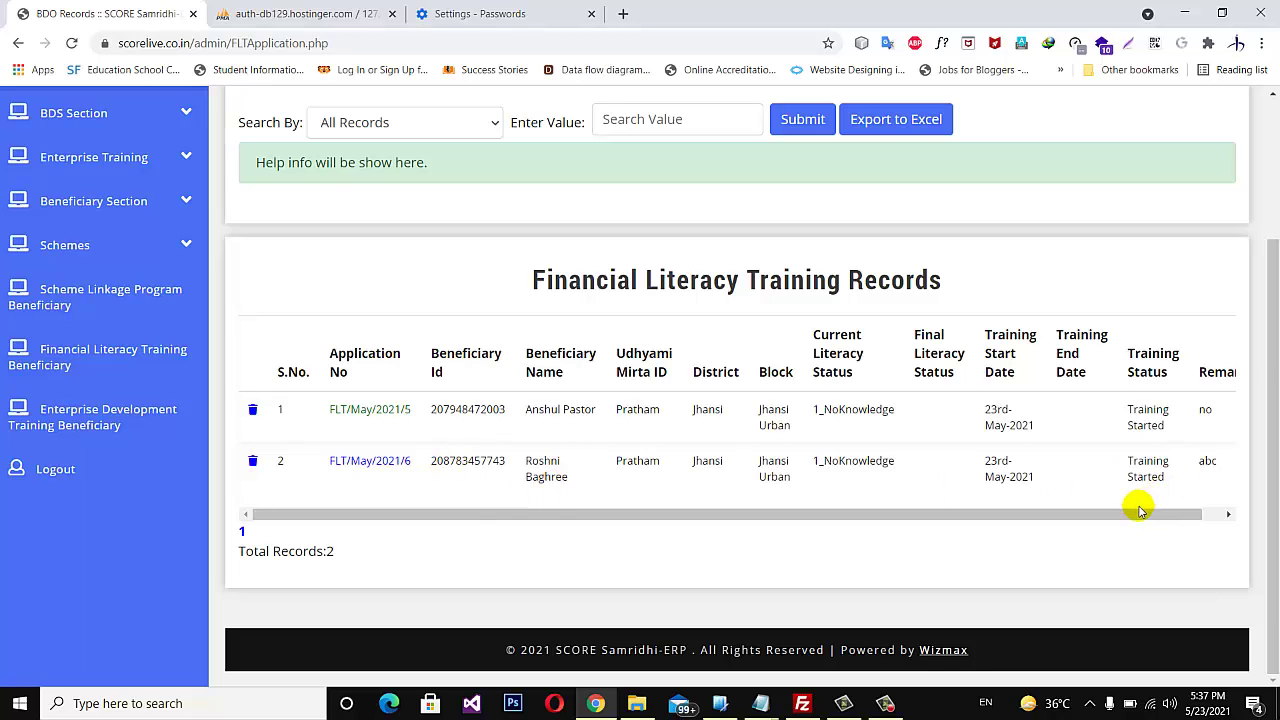
pyautogui.moveTo(1140, 514); pyautogui.dragTo(920, 508)
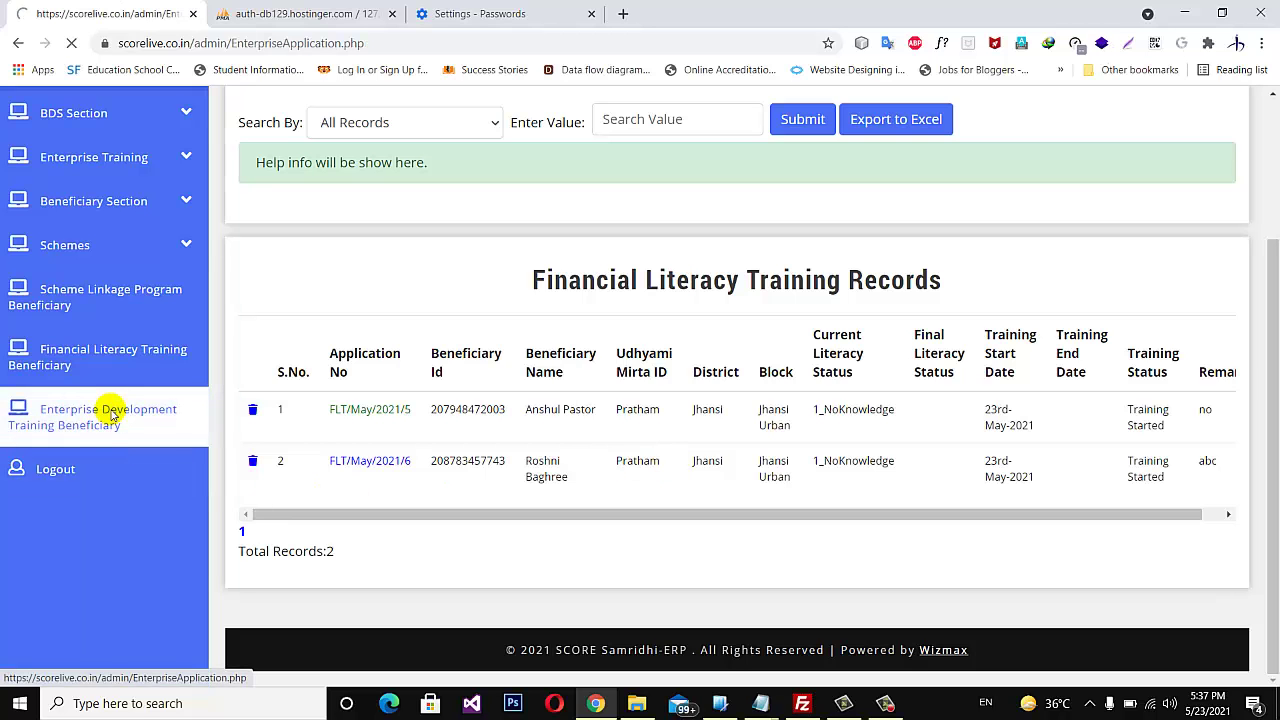
# - Open the Enterprise Development Training beneficiary records and examine the listed beneficiary's training name and duration
pyautogui.scroll(-2, 383, 522)
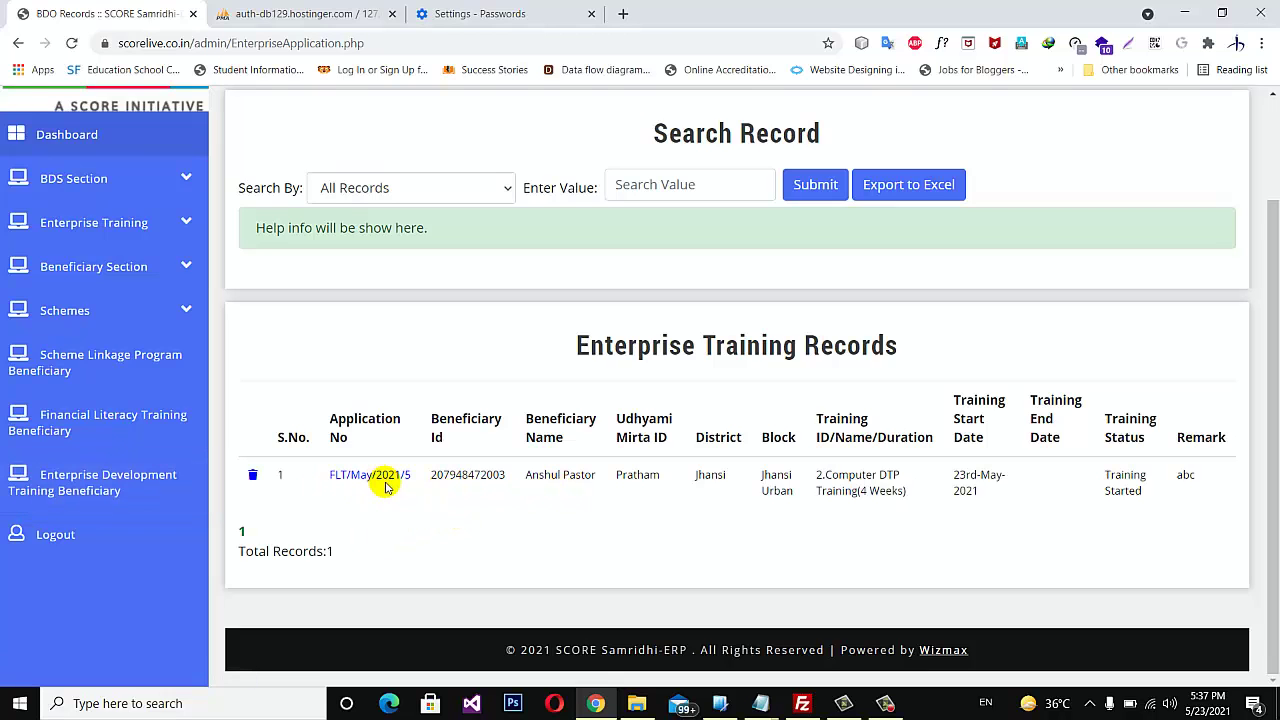
pyautogui.scroll(2, 591, 491)
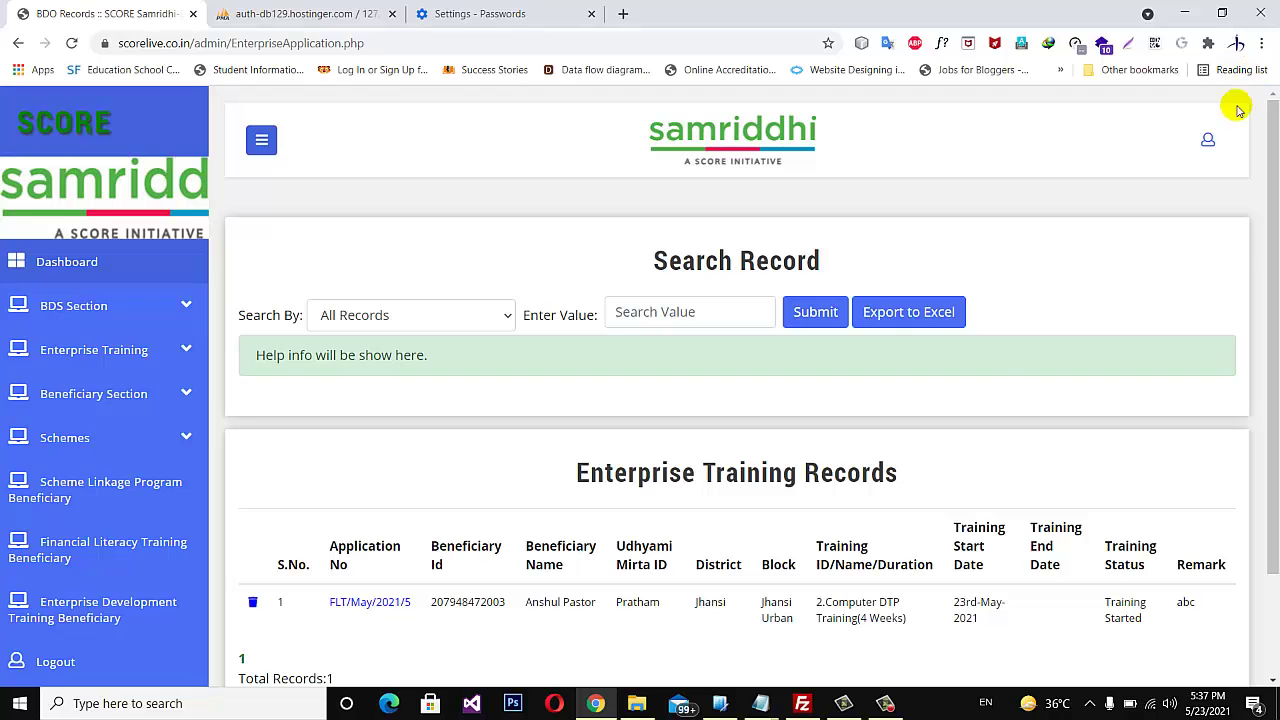
pyautogui.click(1208, 141)
pyautogui.click(1268, 194)
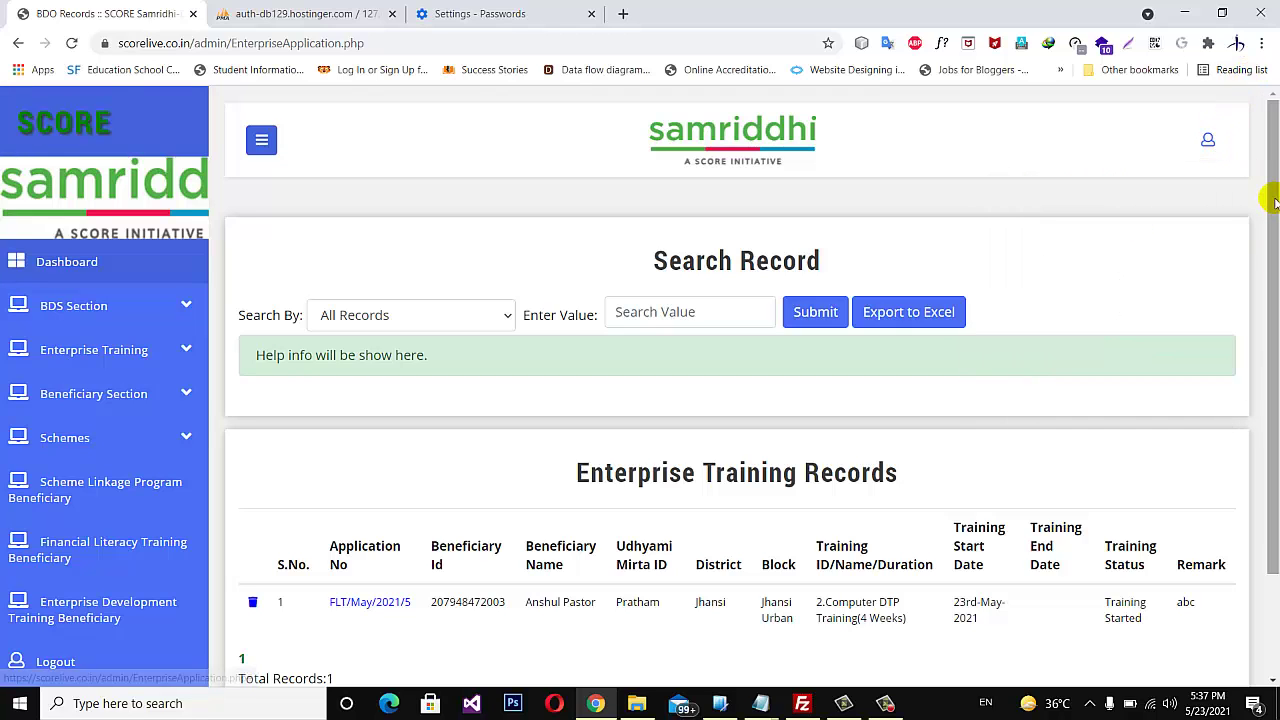
pyautogui.scroll(-2, 923, 506)
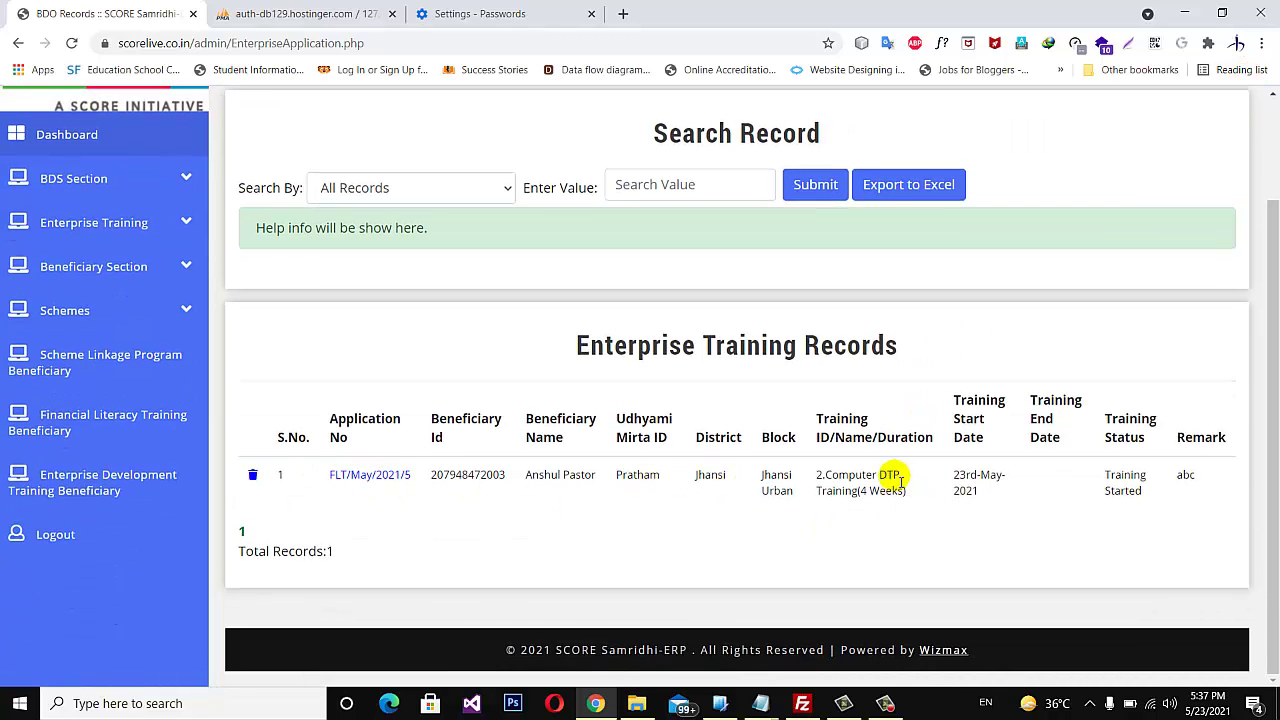
pyautogui.moveTo(825, 476); pyautogui.dragTo(905, 491)
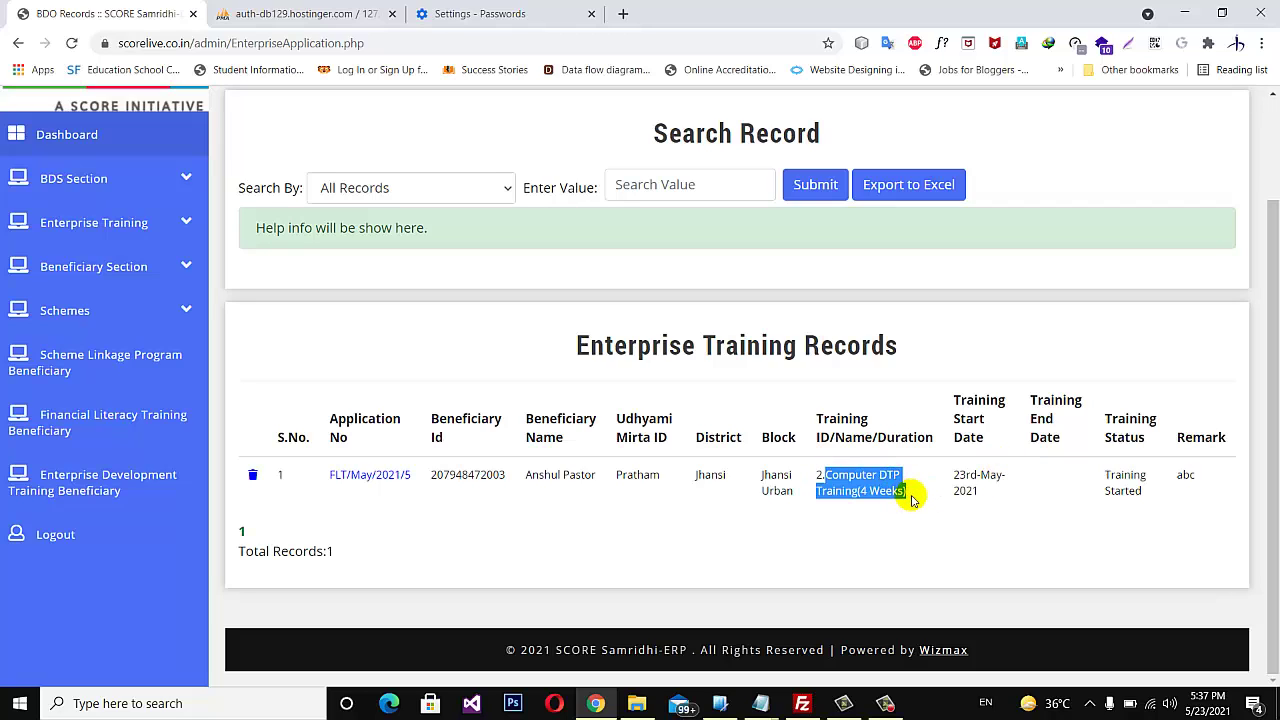
pyautogui.click(858, 478)
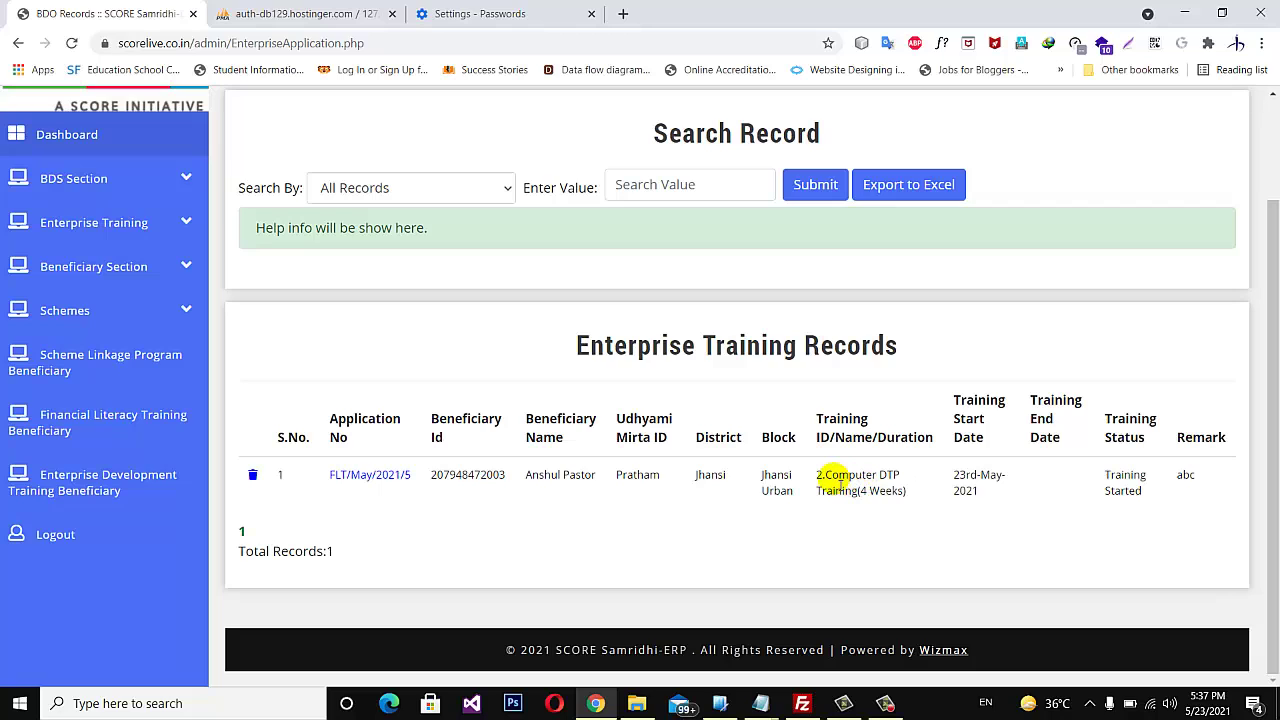
# - Recheck the training name and duration shown in the Computer DTP Training entry
pyautogui.moveTo(836, 478); pyautogui.dragTo(910, 490)
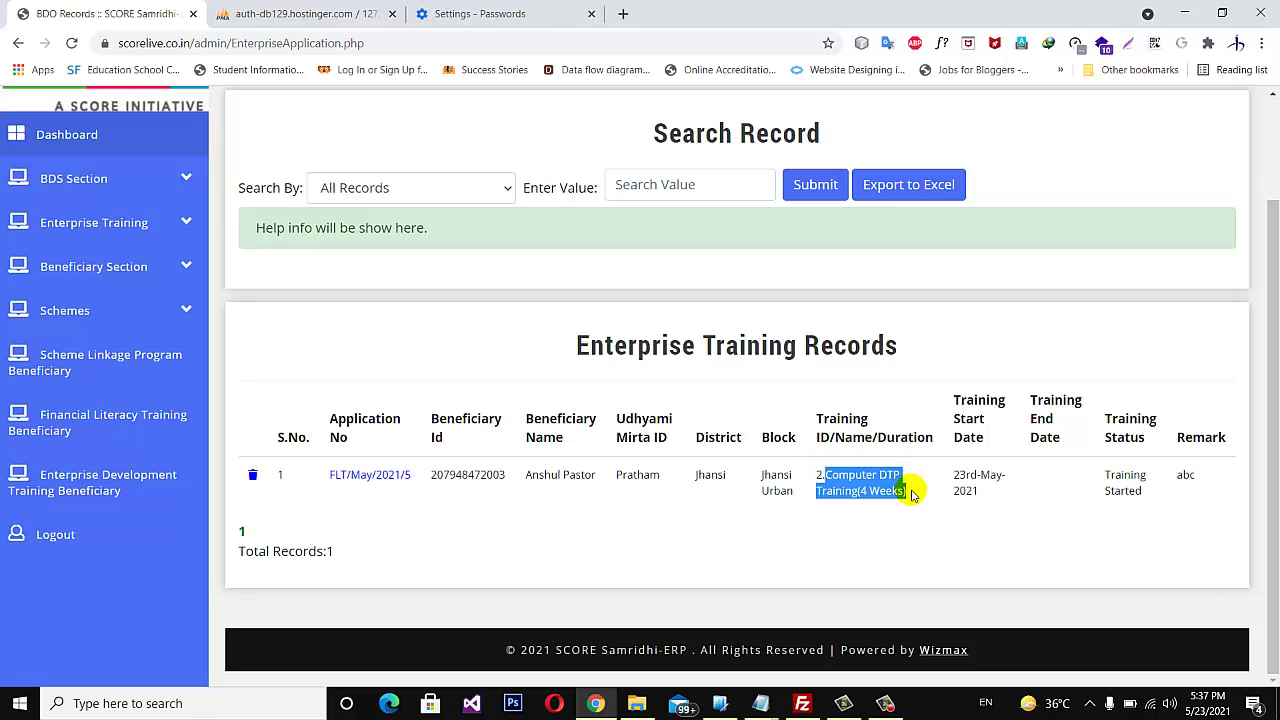
pyautogui.click(830, 475)
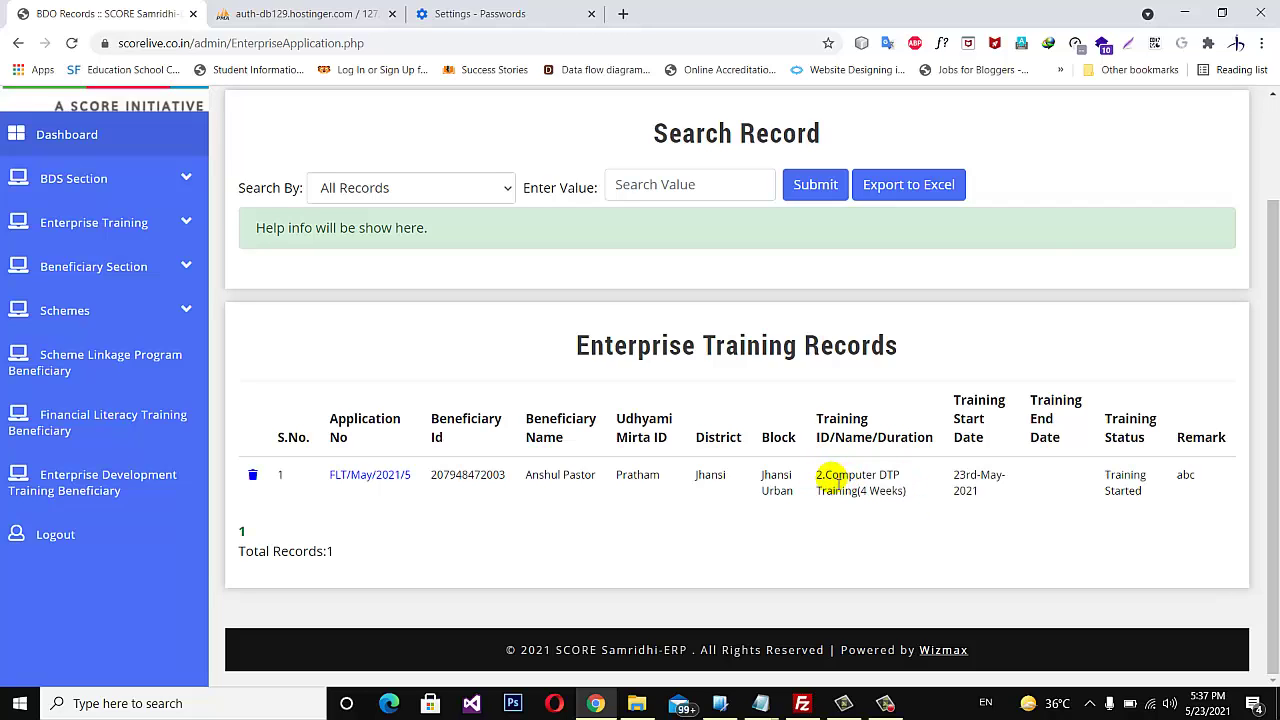
pyautogui.moveTo(826, 474); pyautogui.dragTo(911, 502)
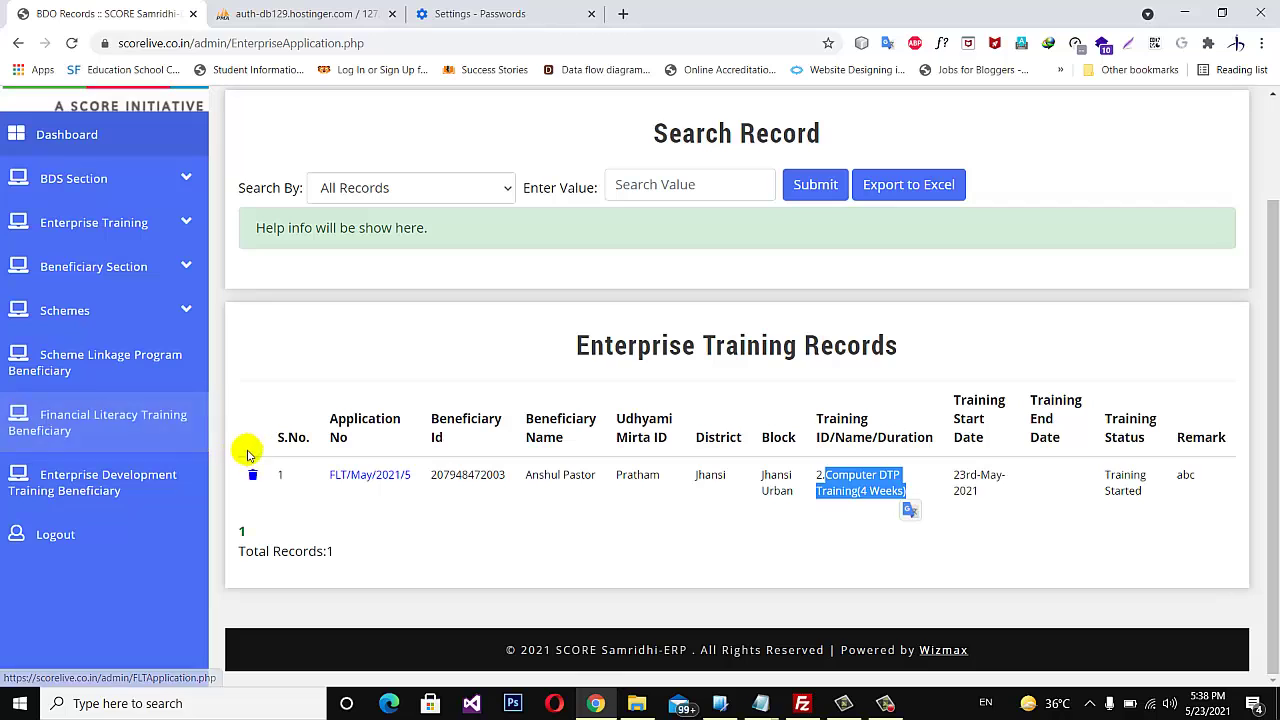
# - Open the Beneficiary Records and start the eligibility check for the second listed beneficiary
pyautogui.scroll(2, 180, 228)
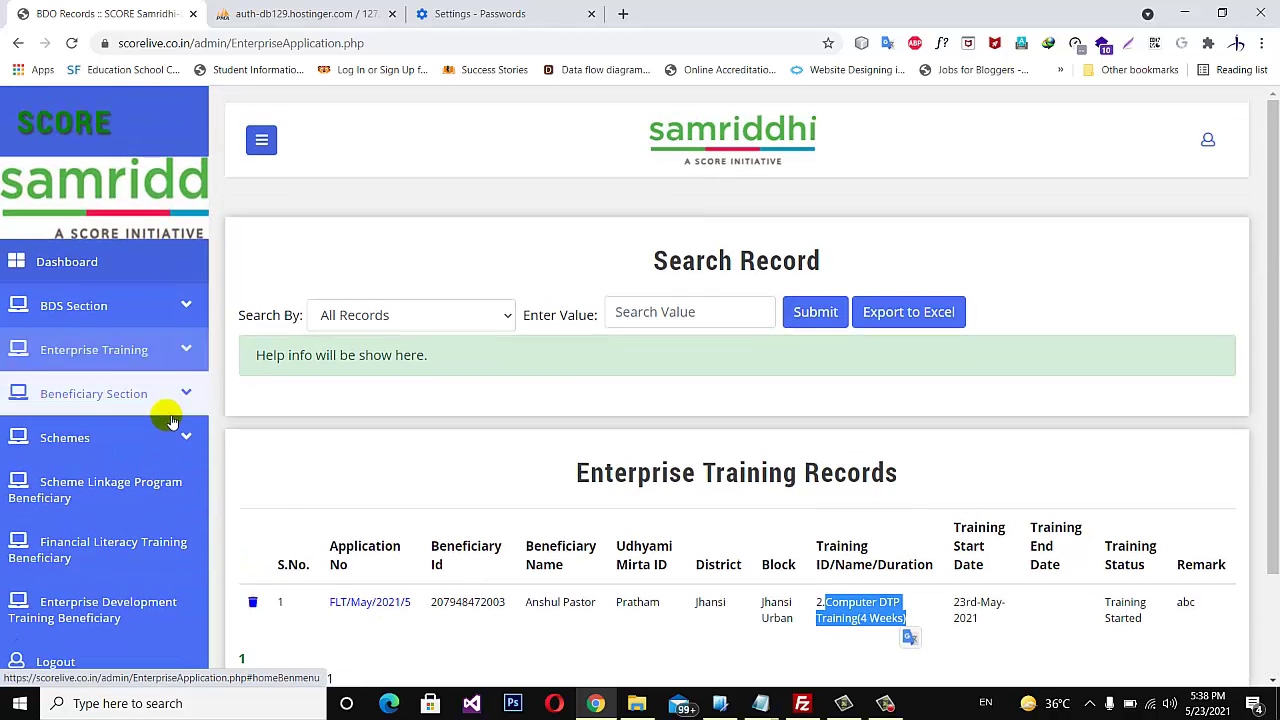
pyautogui.click(175, 396)
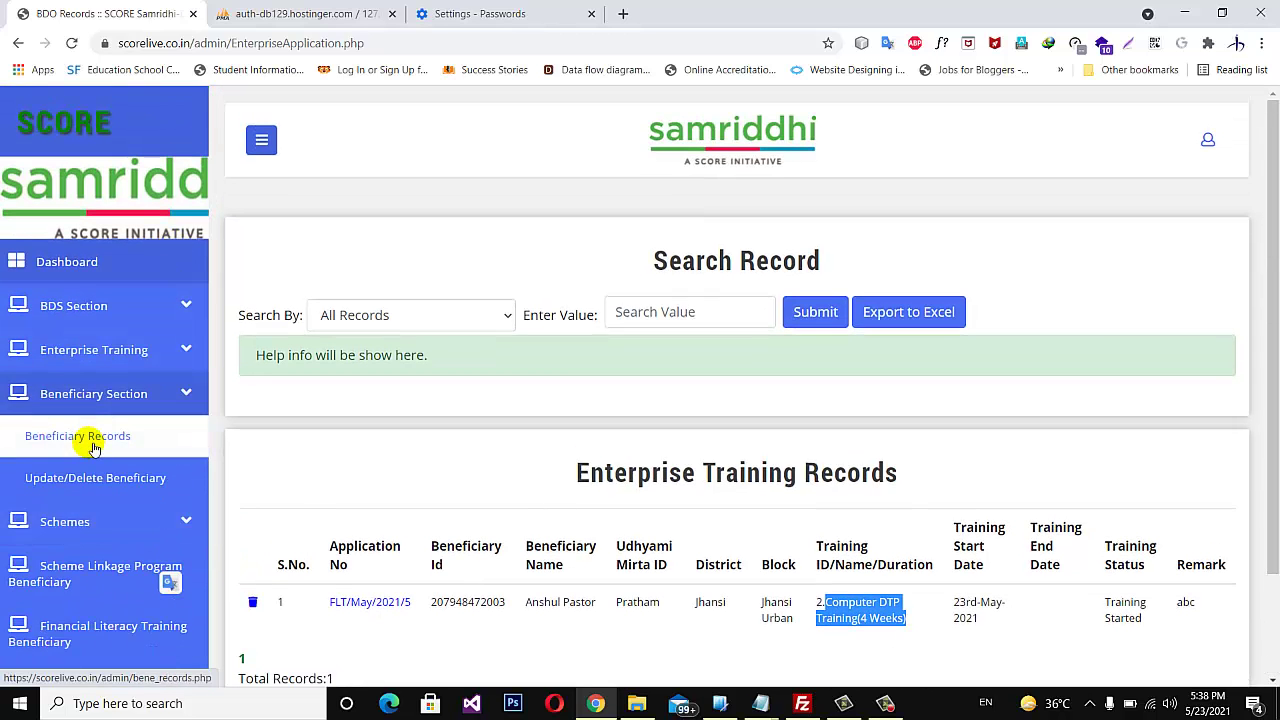
pyautogui.click(92, 440)
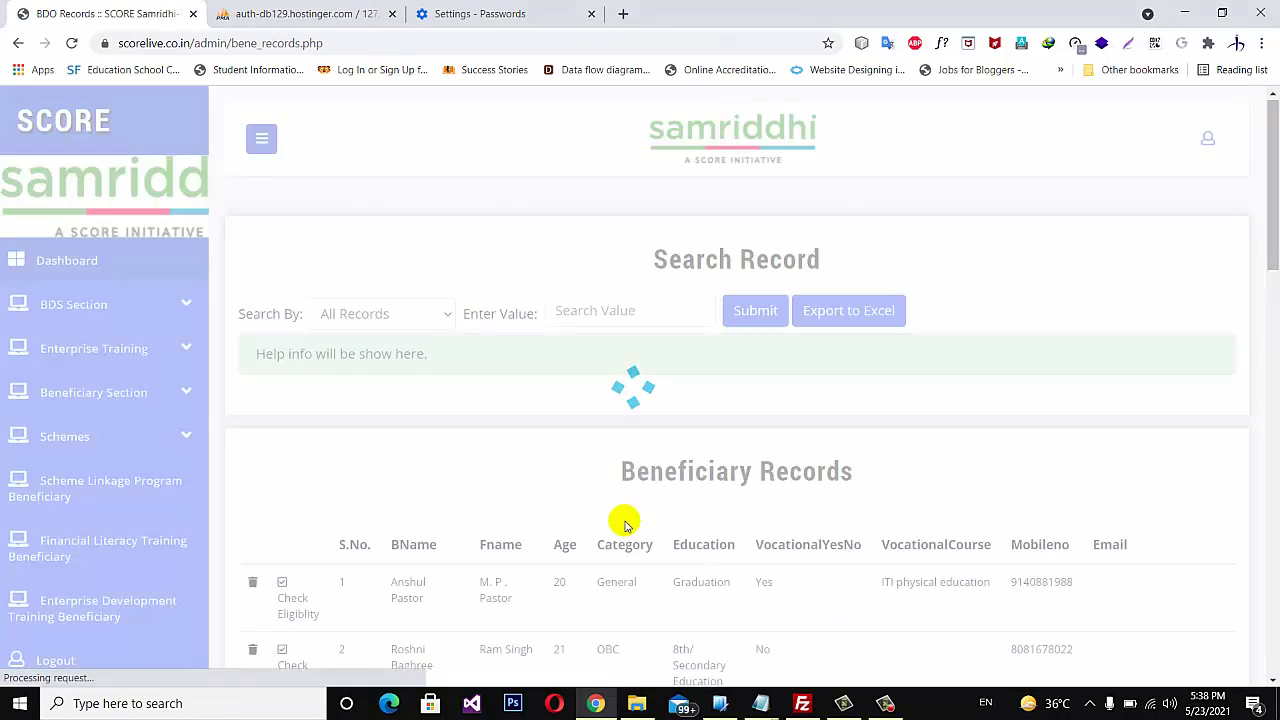
pyautogui.scroll(-3, 623, 523)
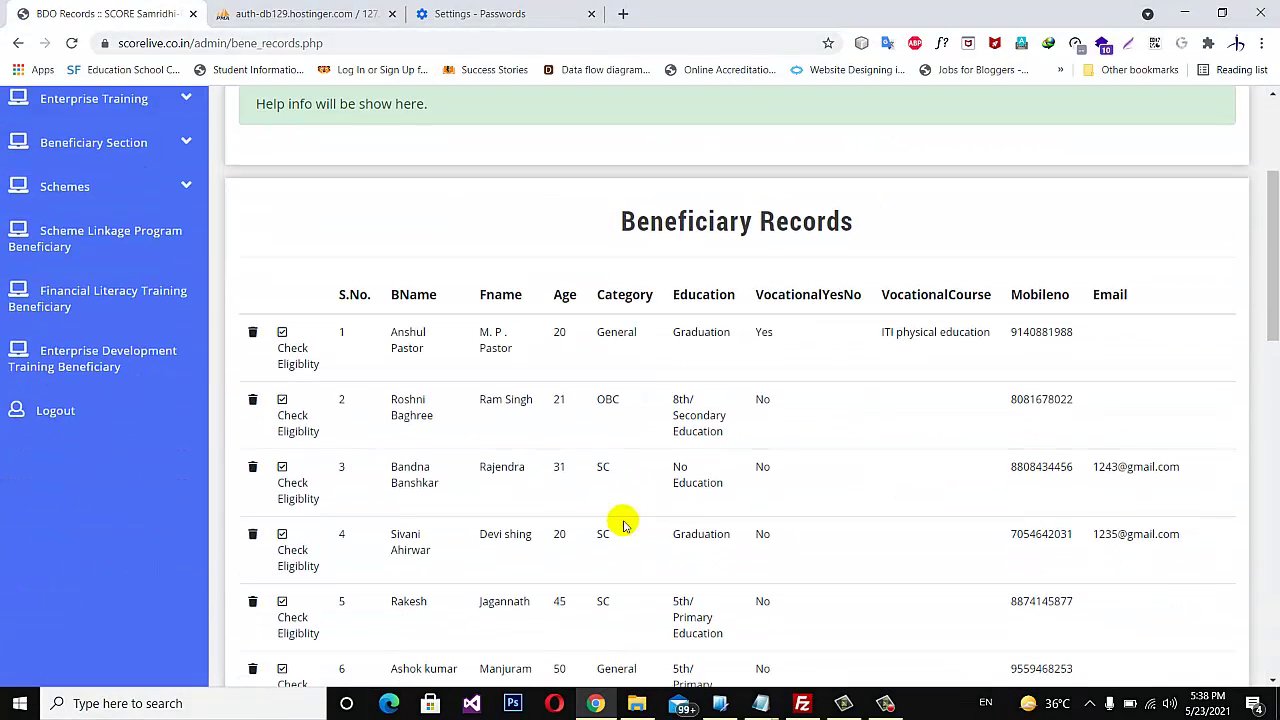
pyautogui.click(300, 423)
# - Open the beneficiary's enterprise training application form from the eligibility page and go to the training selection
pyautogui.scroll(-15, 937, 529)
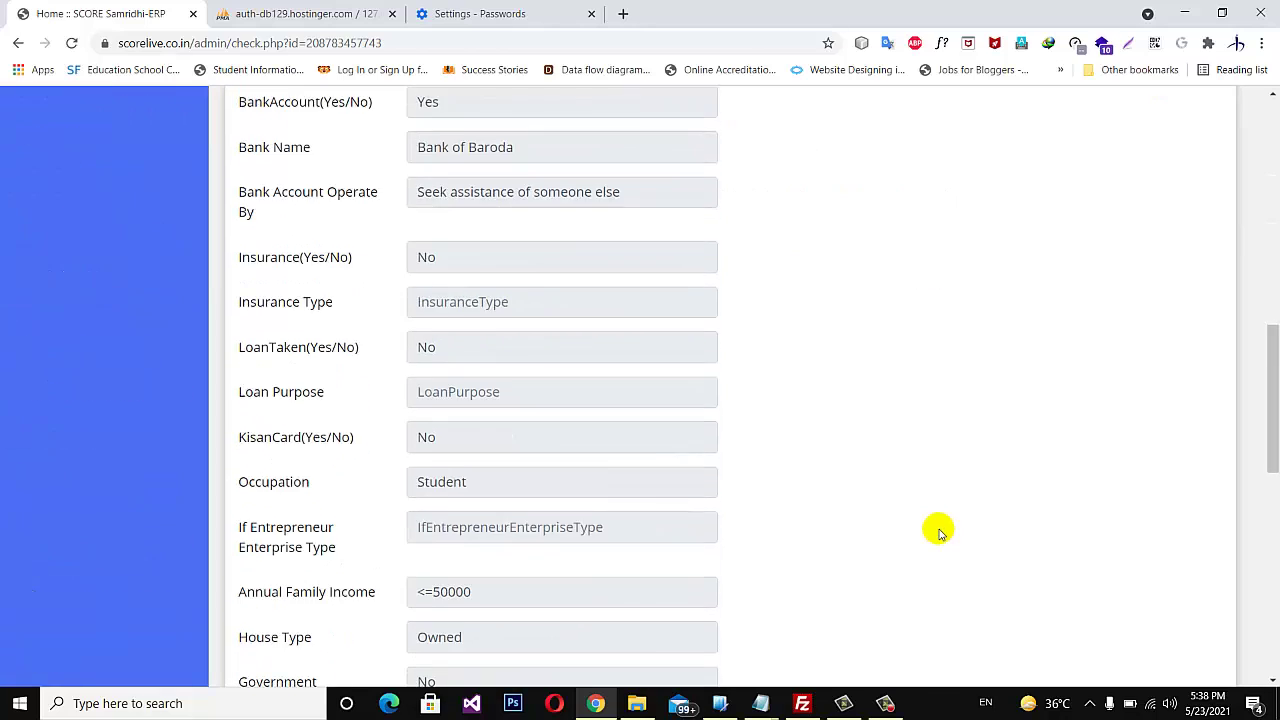
pyautogui.scroll(-2, 937, 529)
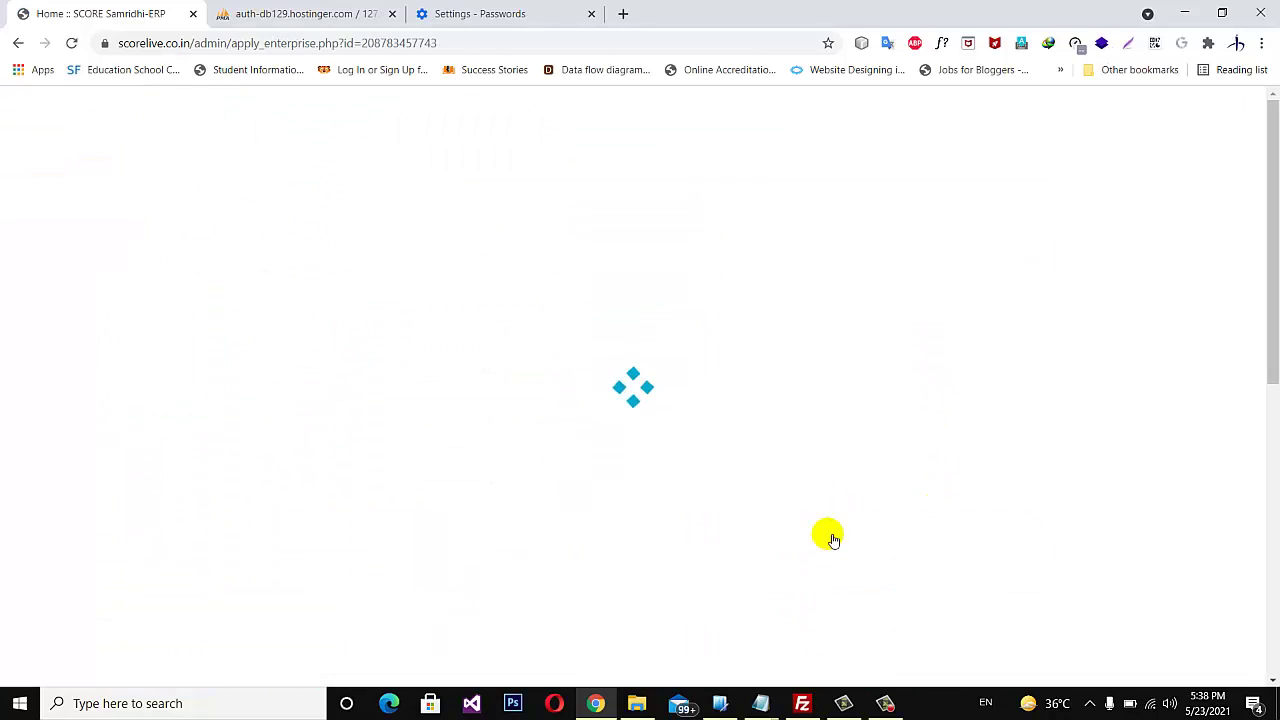
pyautogui.scroll(-4, 829, 537)
pyautogui.scroll(-2, 829, 537)
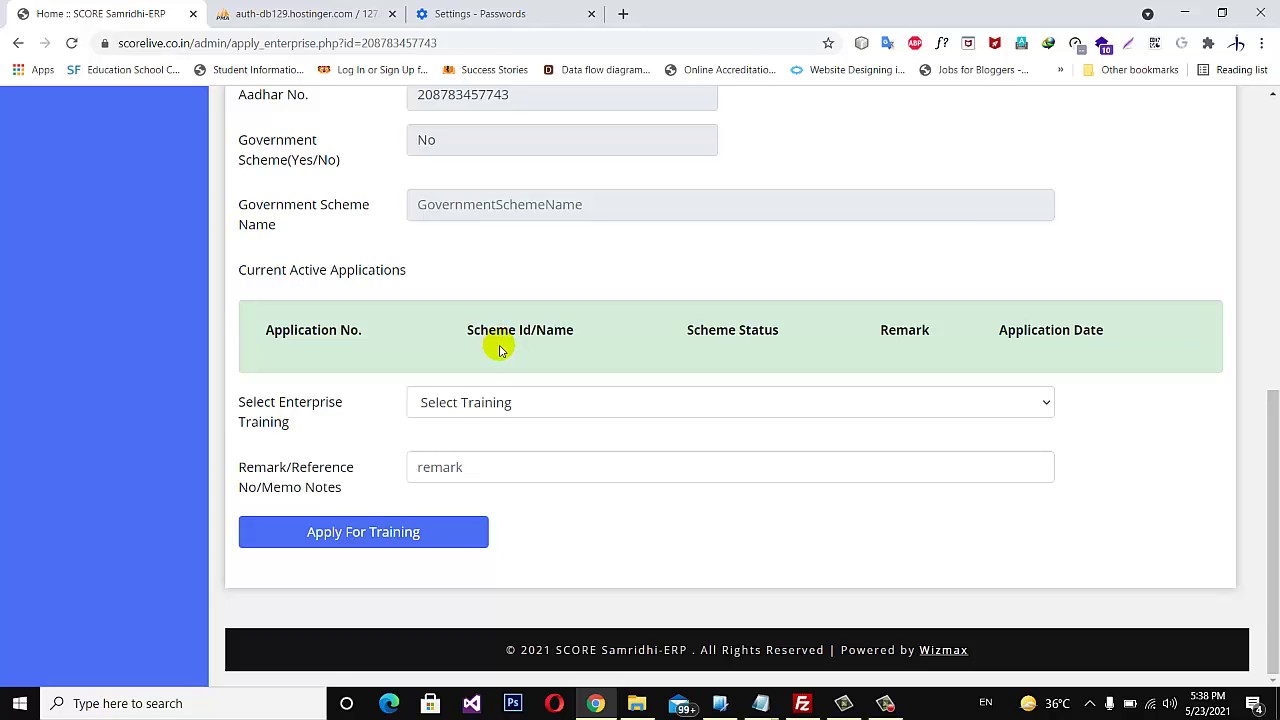
# - Select Solar Panel Training(3 Days), enter the remark abc and submit the enterprise training application
pyautogui.click(1040, 403)
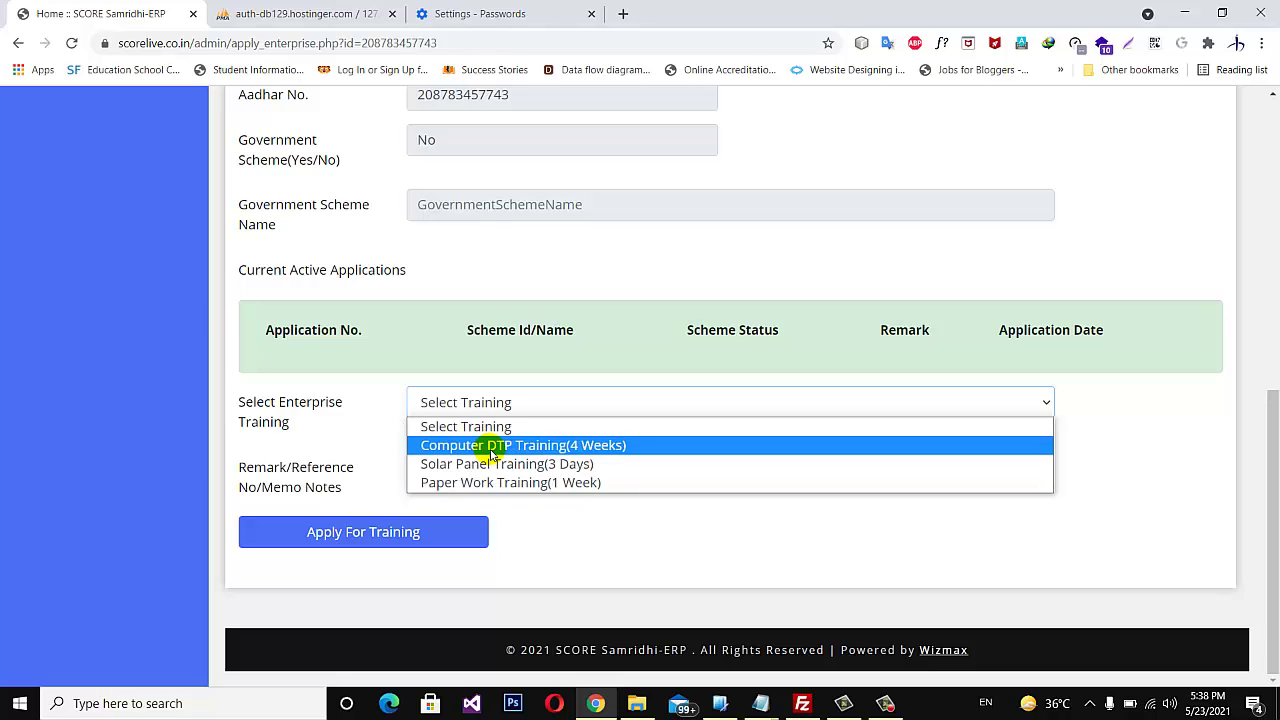
pyautogui.click(505, 464)
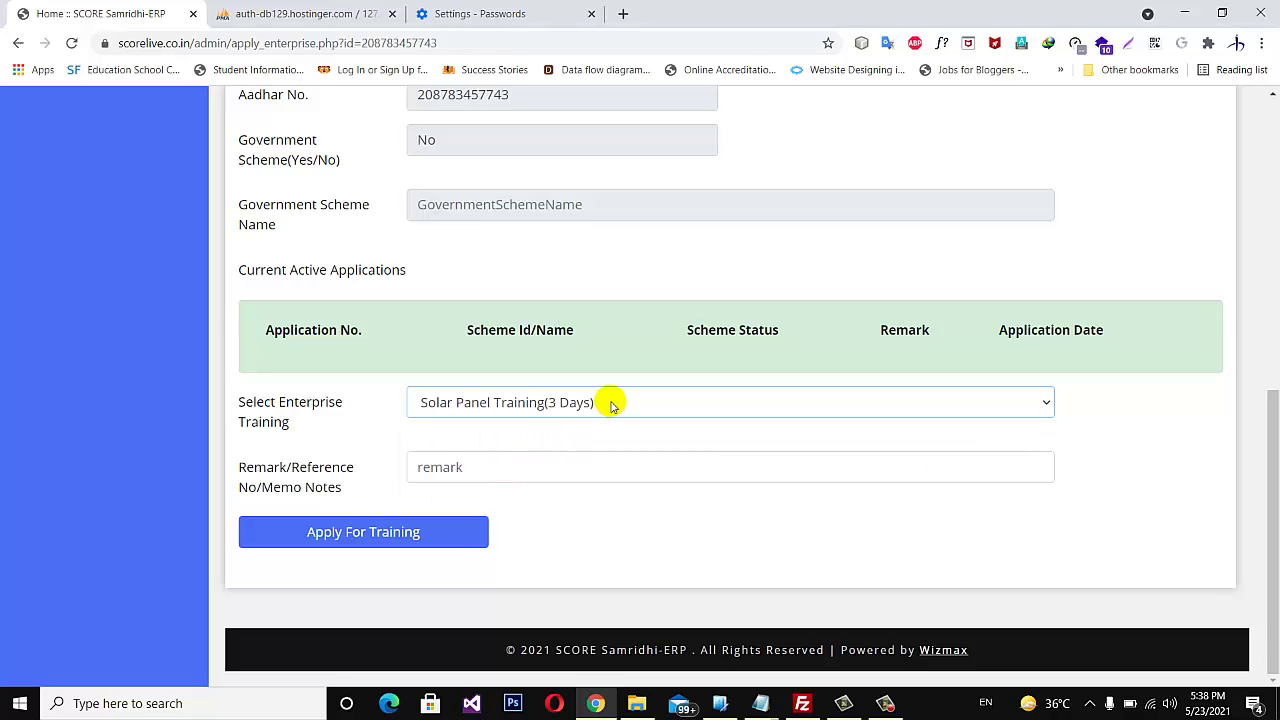
pyautogui.click(563, 467)
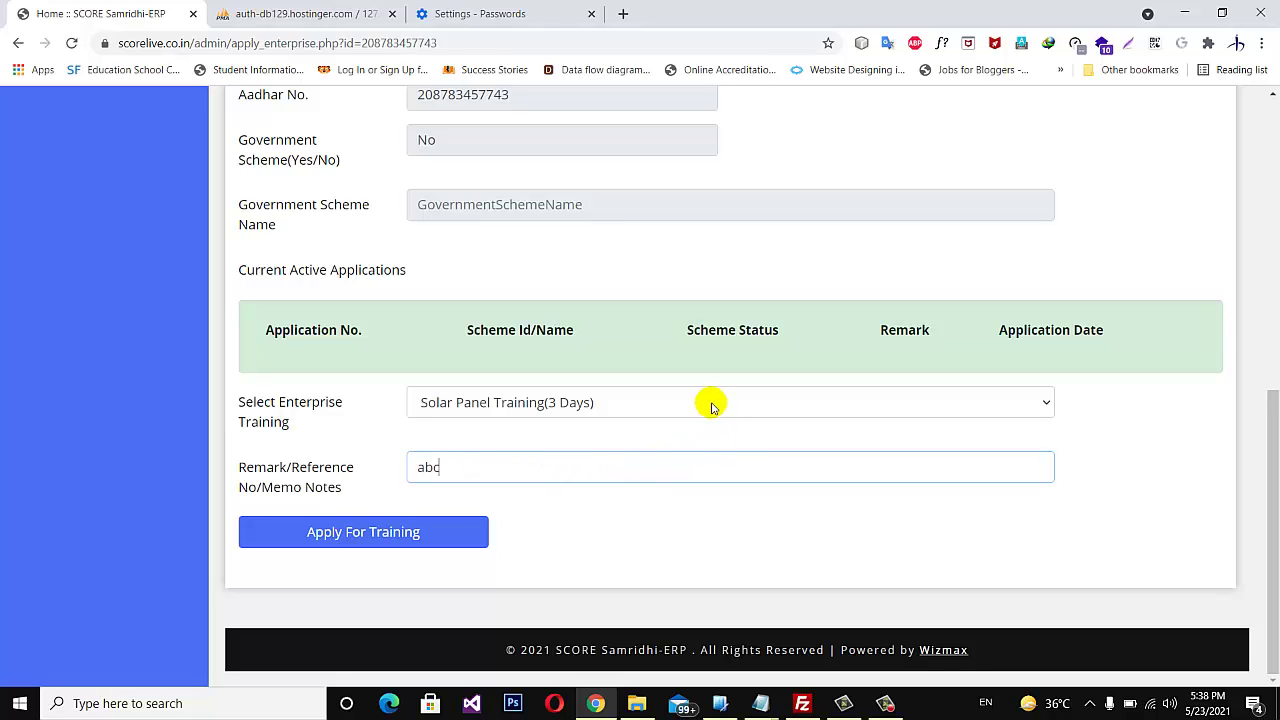
pyautogui.click(380, 530)
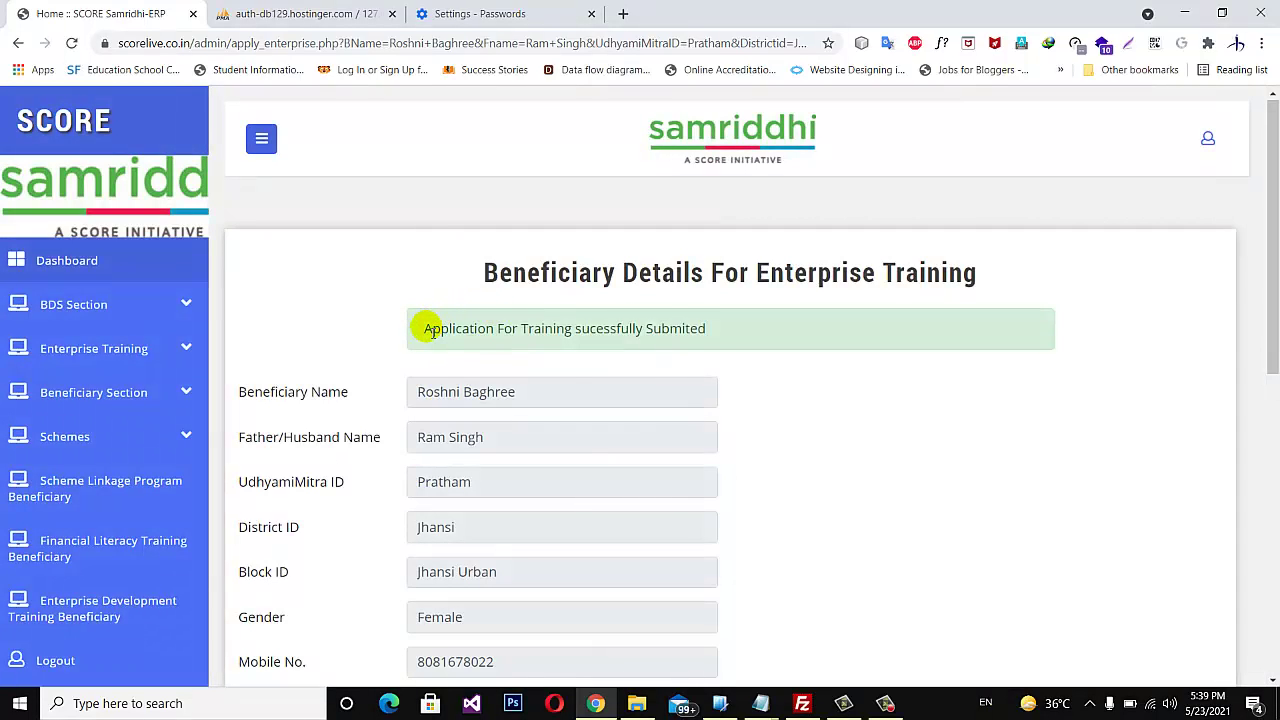
pyautogui.moveTo(424, 329); pyautogui.dragTo(714, 329)
# - Open the Solar Panel Training application for editing from the Enterprise Development Training beneficiary records
pyautogui.scroll(-3, 214, 517)
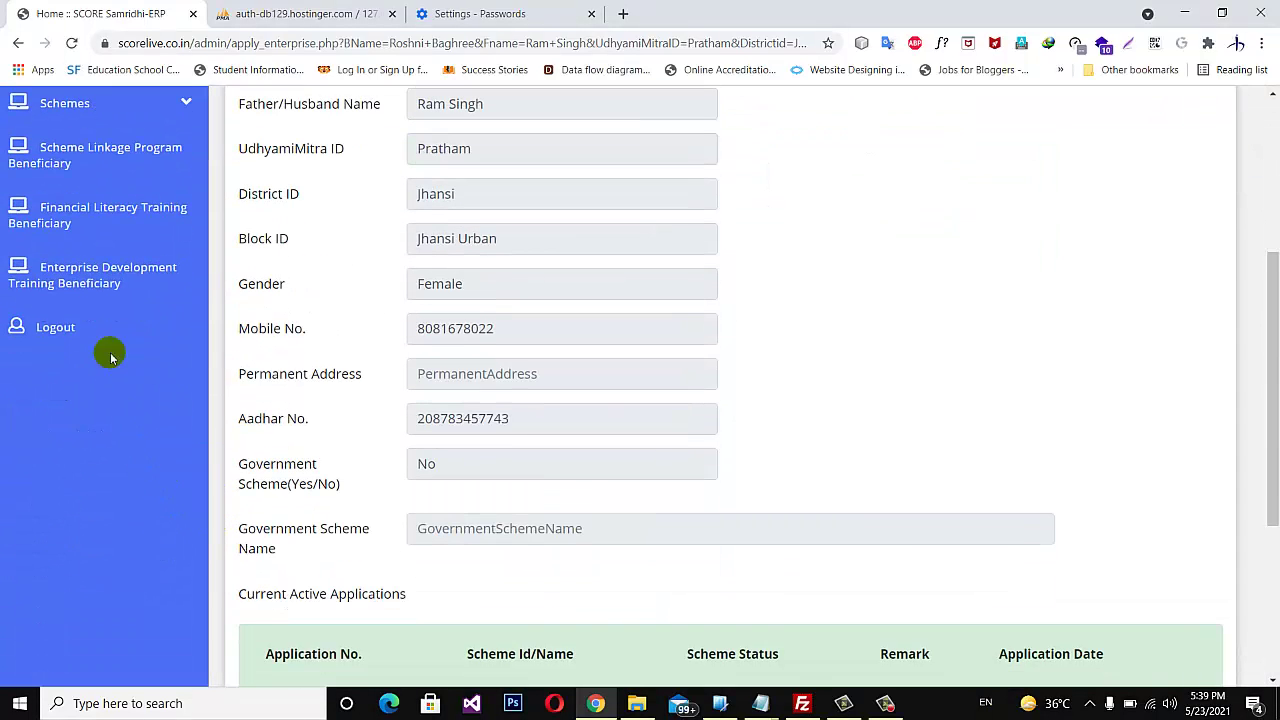
pyautogui.click(94, 272)
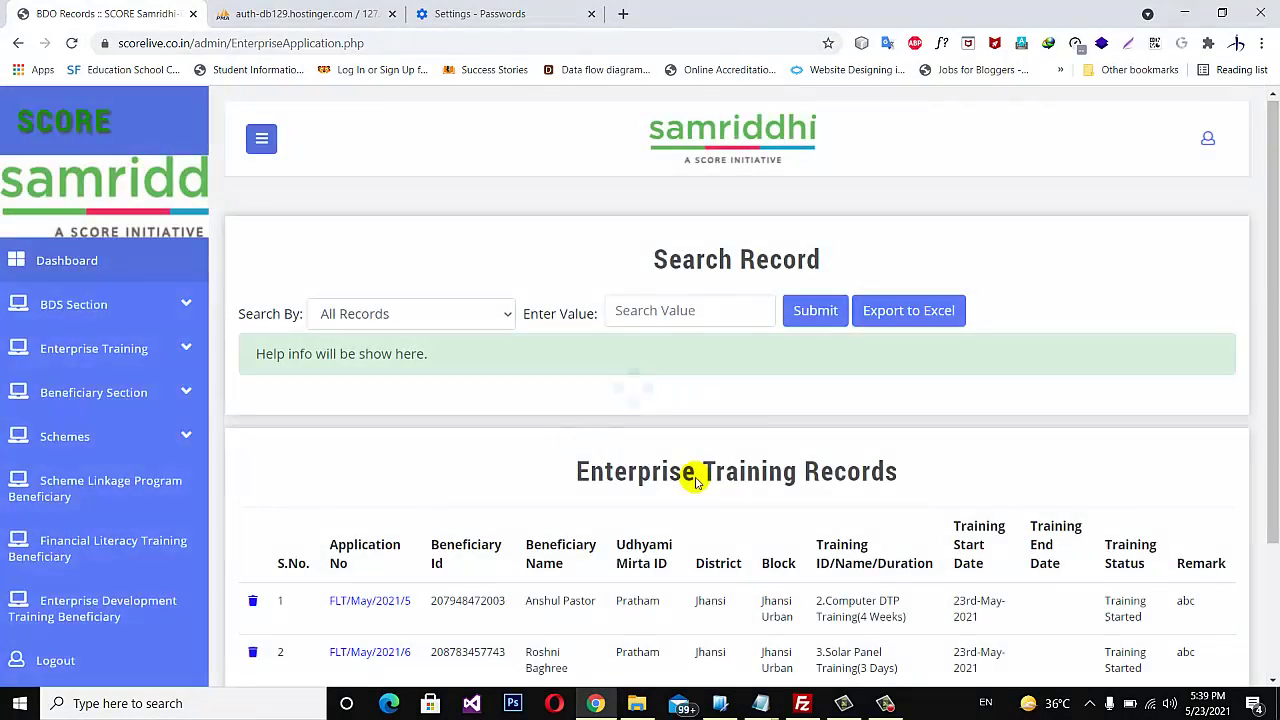
pyautogui.scroll(-2, 696, 481)
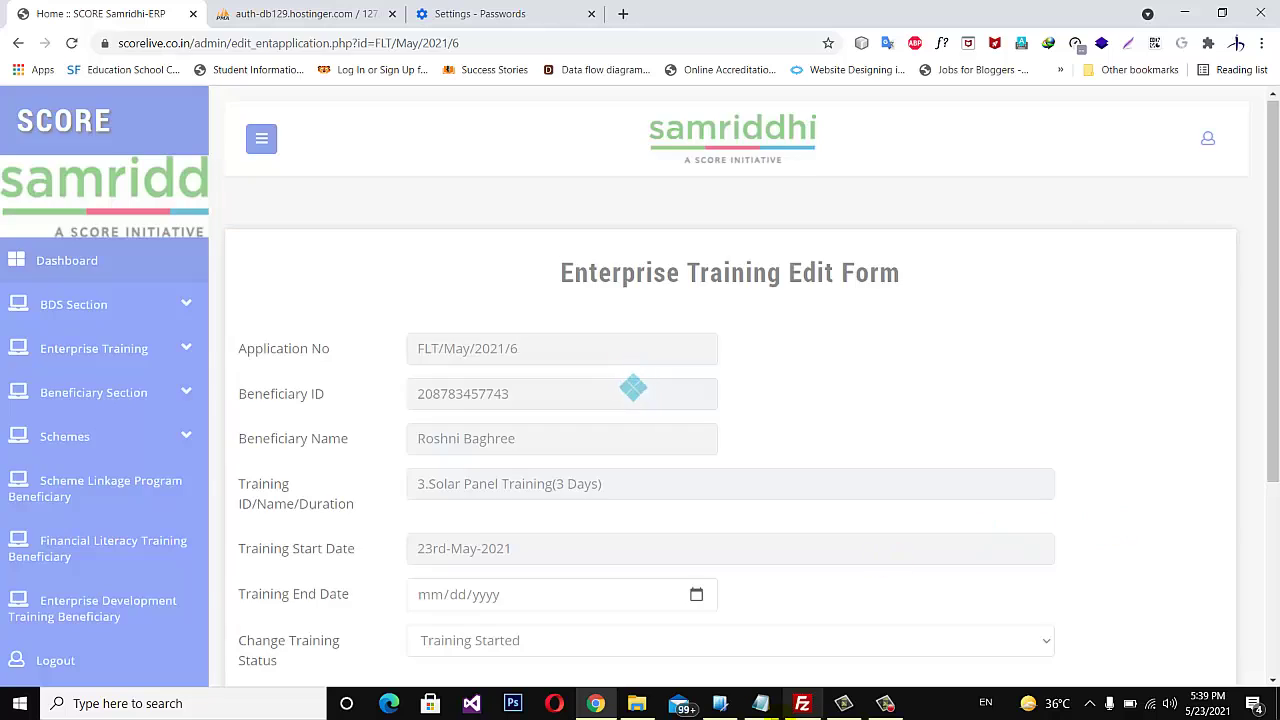
# - Set the training end date to 05/26/2021, matching the course duration, and change the training status to Training Completed
pyautogui.scroll(-2, 578, 358)
pyautogui.scroll(-2, 579, 360)
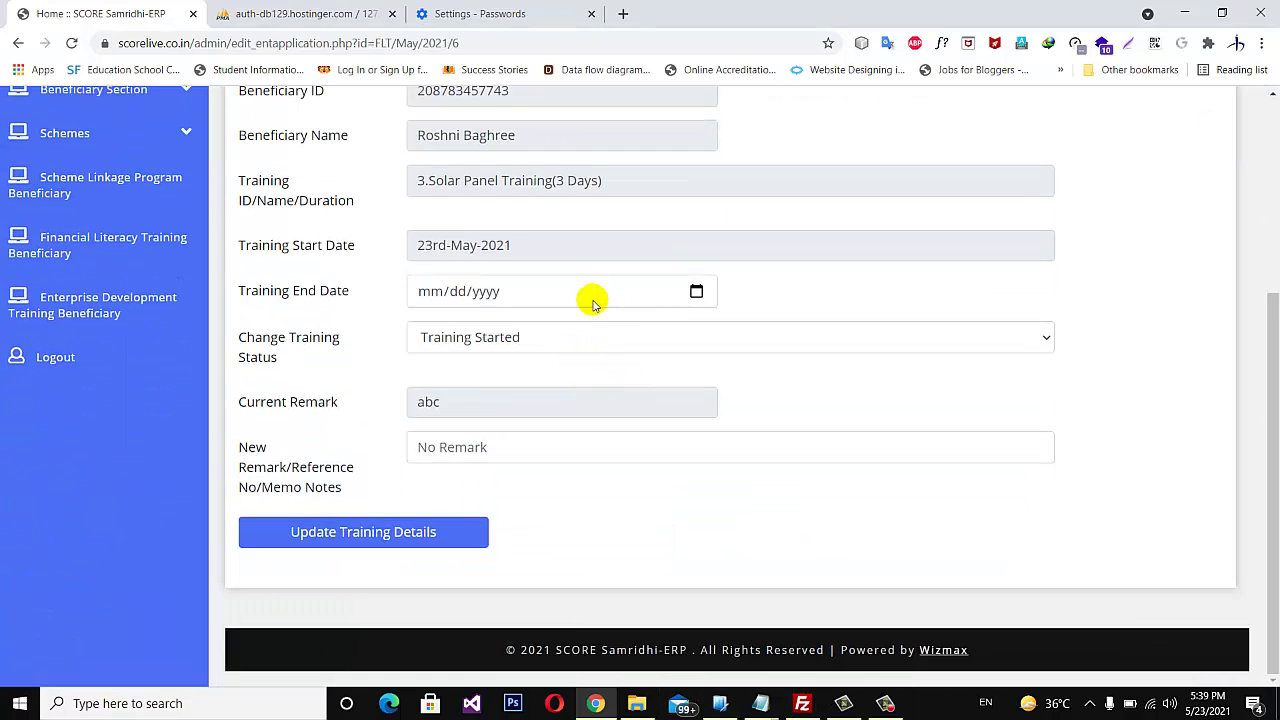
pyautogui.scroll(1, 600, 310)
pyautogui.moveTo(558, 264); pyautogui.dragTo(607, 268)
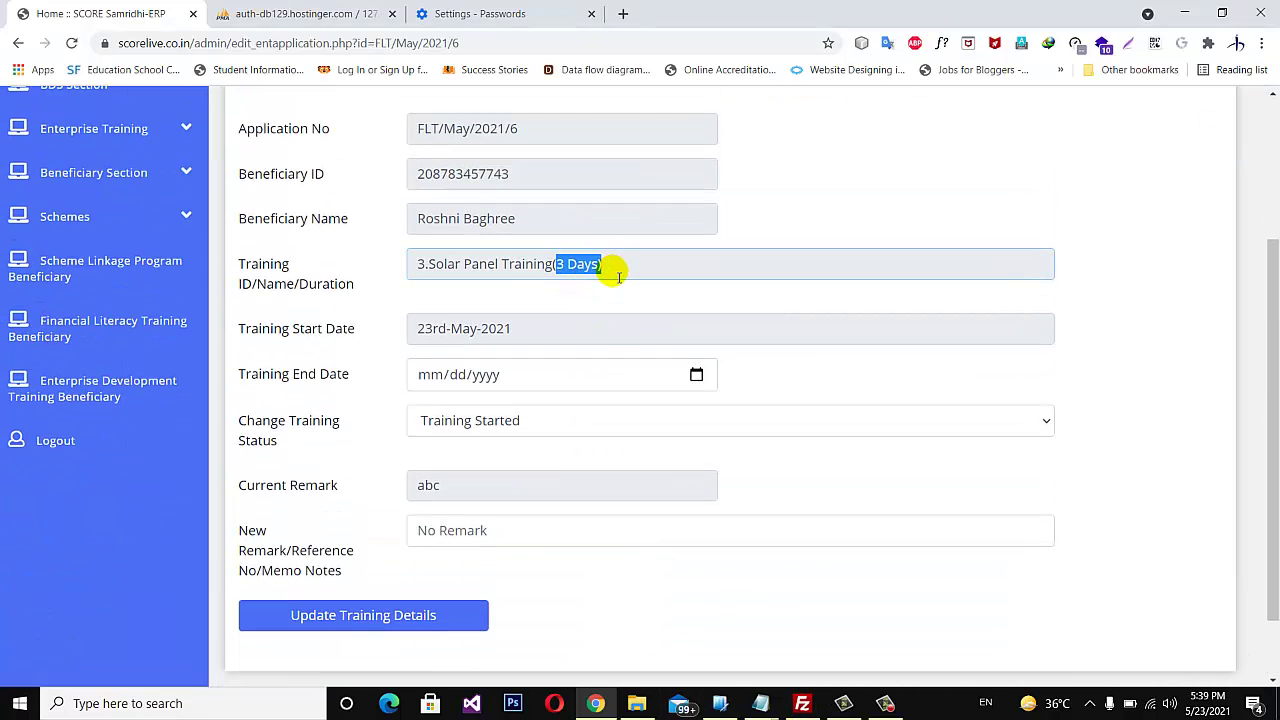
pyautogui.moveTo(418, 330); pyautogui.dragTo(493, 339)
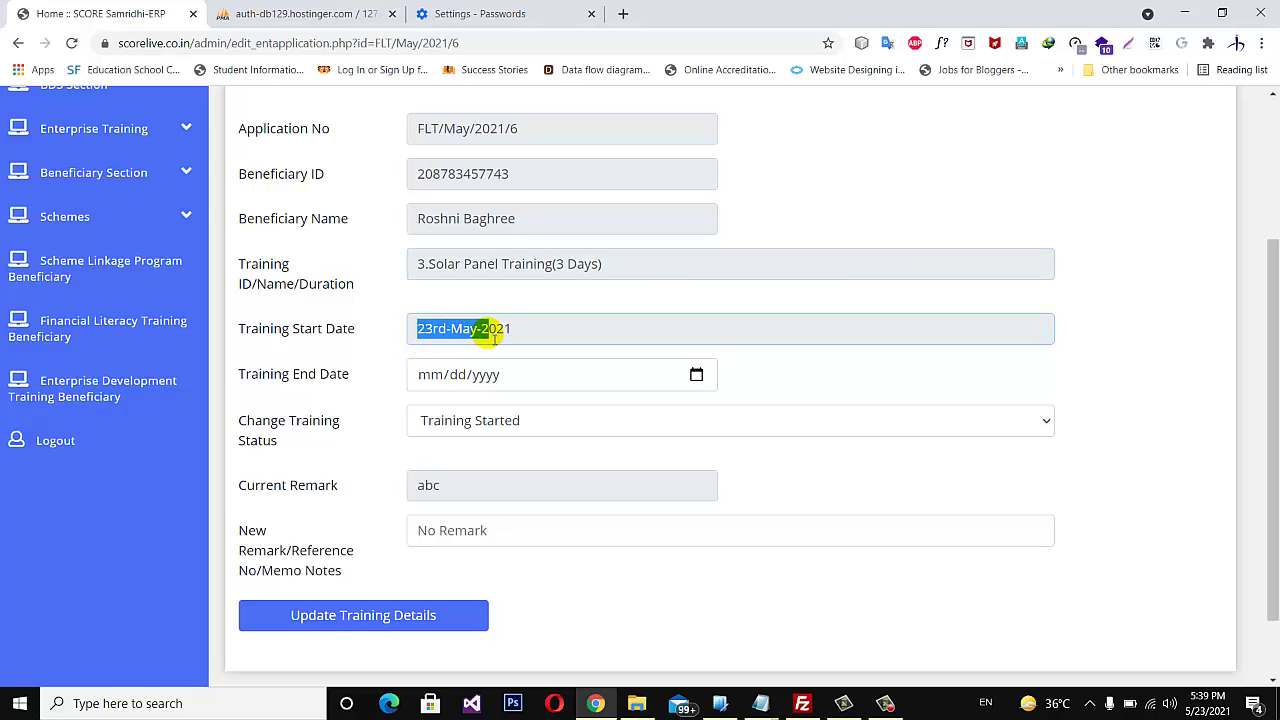
pyautogui.click(696, 374)
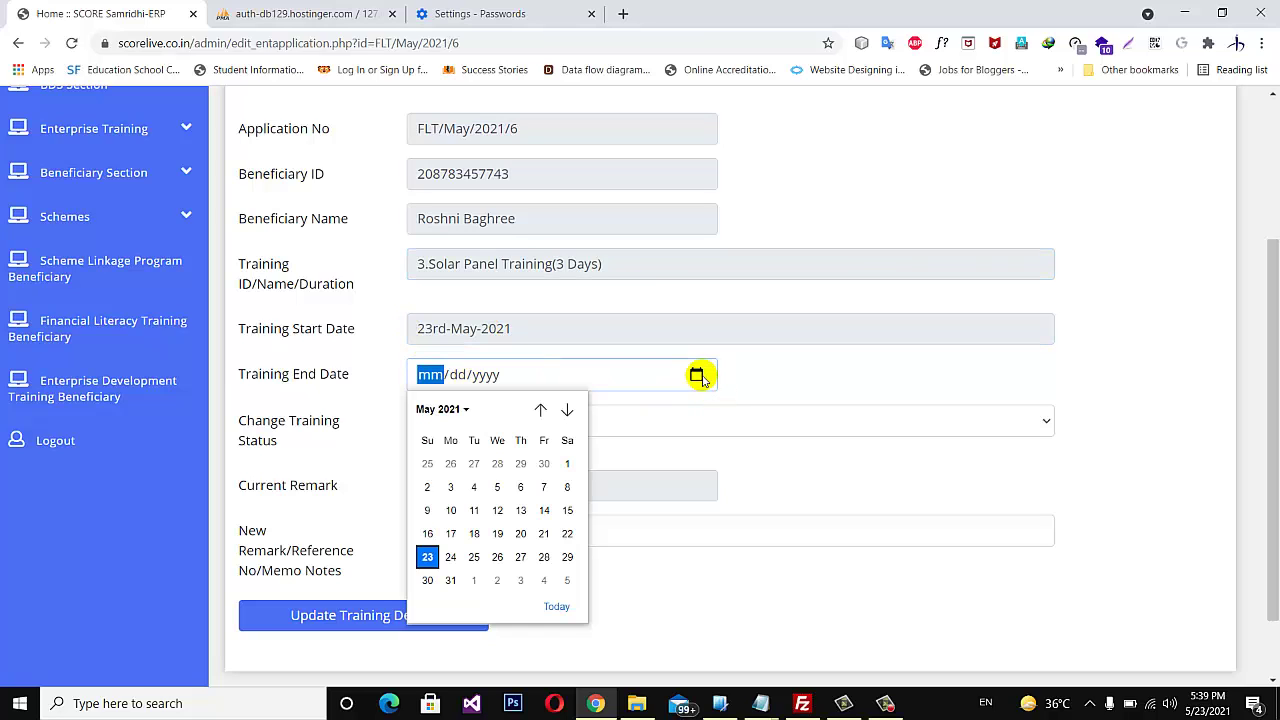
pyautogui.click(497, 557)
pyautogui.click(818, 415)
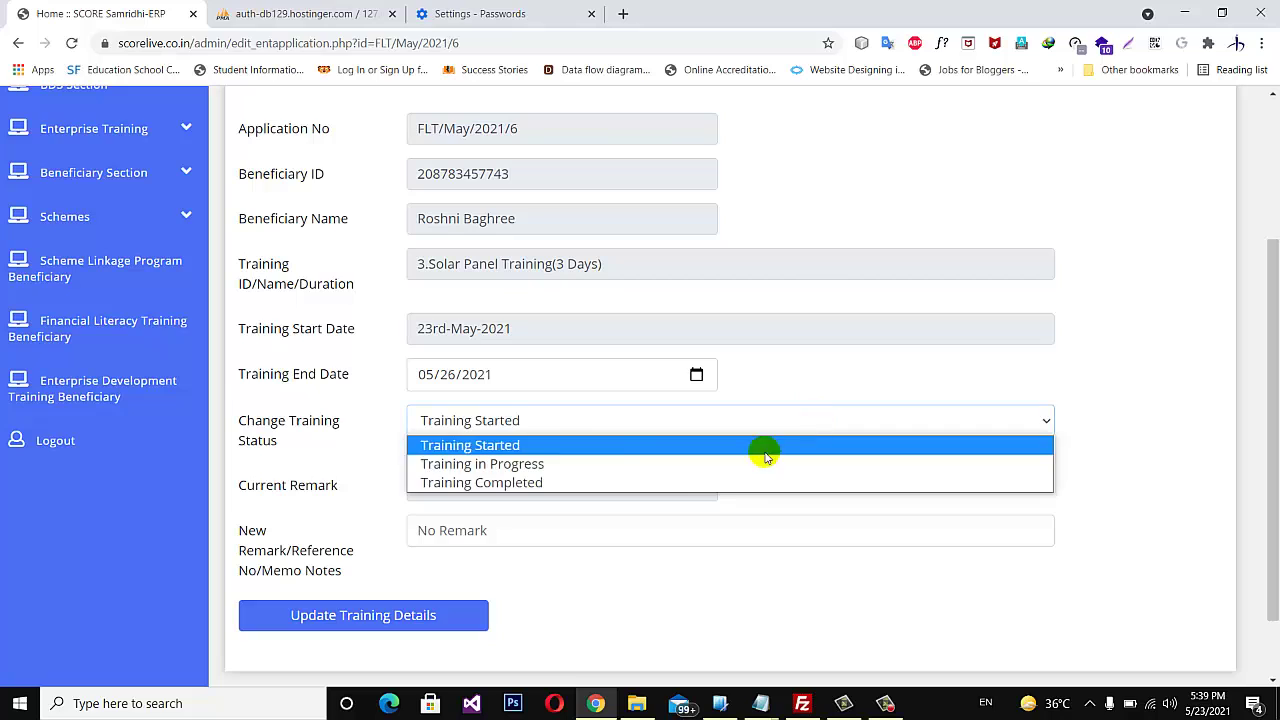
pyautogui.click(565, 483)
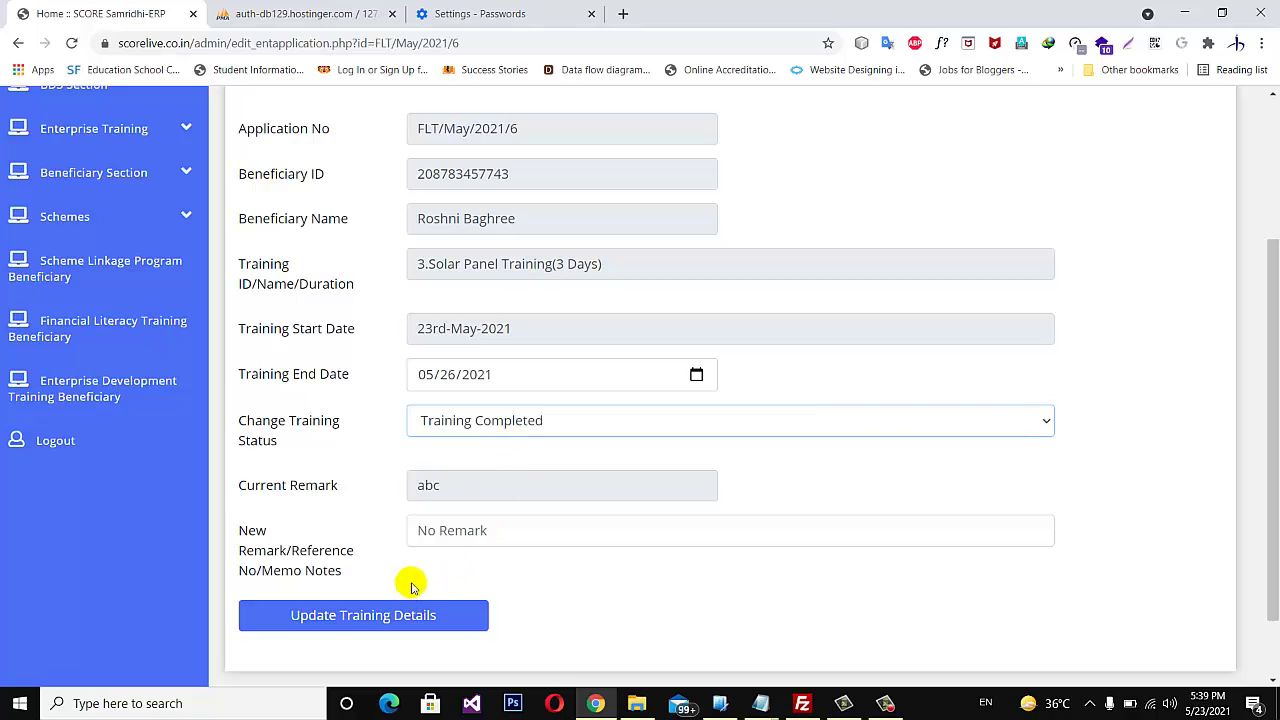
# - Enter the new remark abc, reconfirm 05/26/2021 as the end date and update the training details
pyautogui.click(452, 530)
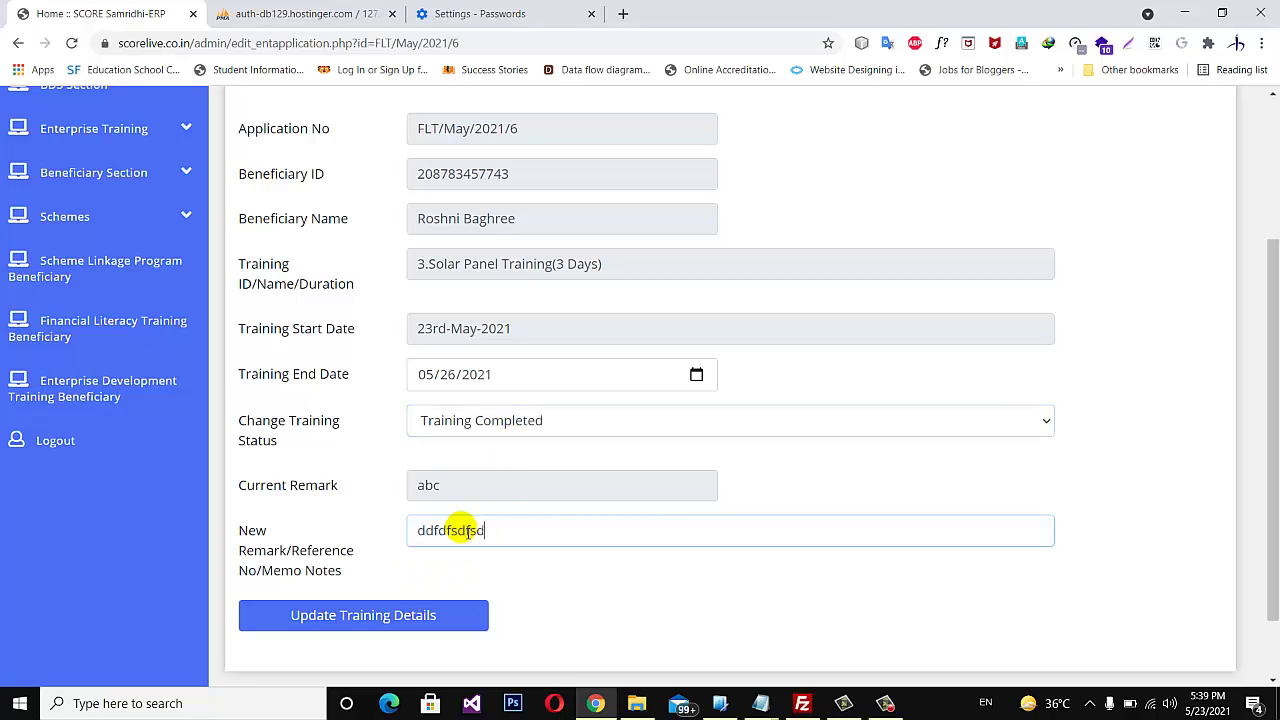
pyautogui.moveTo(527, 531); pyautogui.dragTo(394, 531)
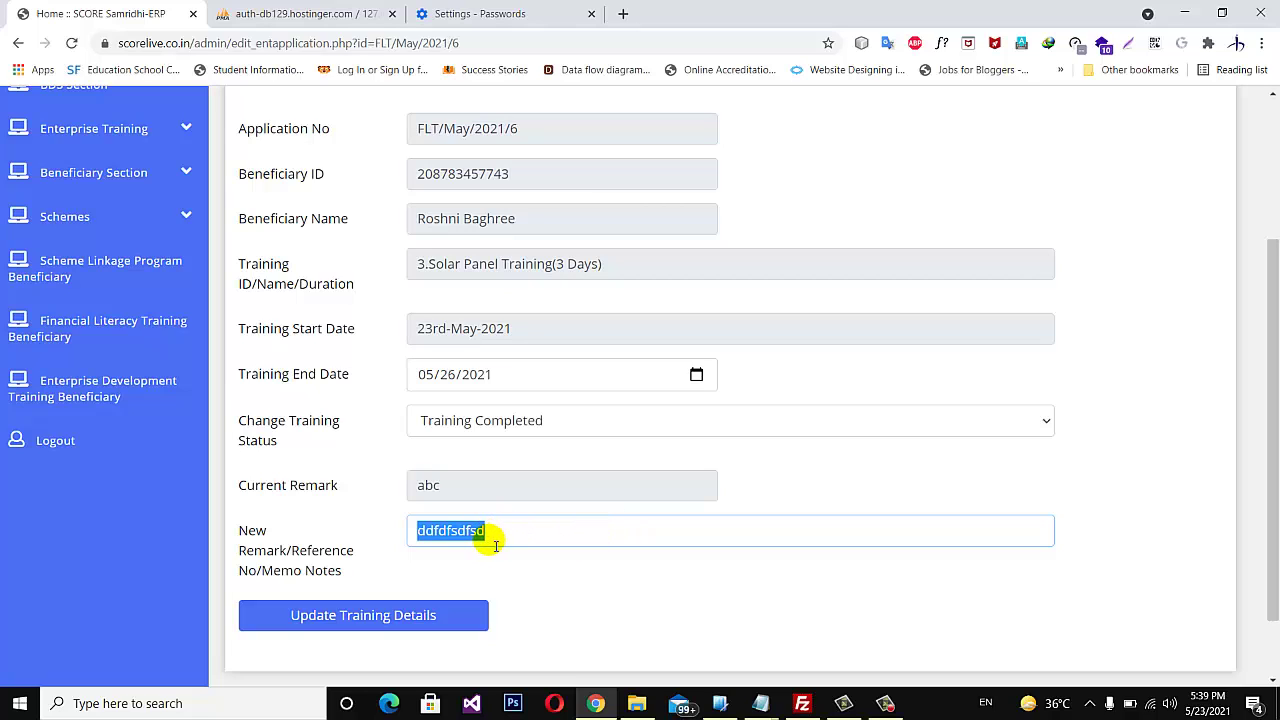
pyautogui.press('BackSpace')
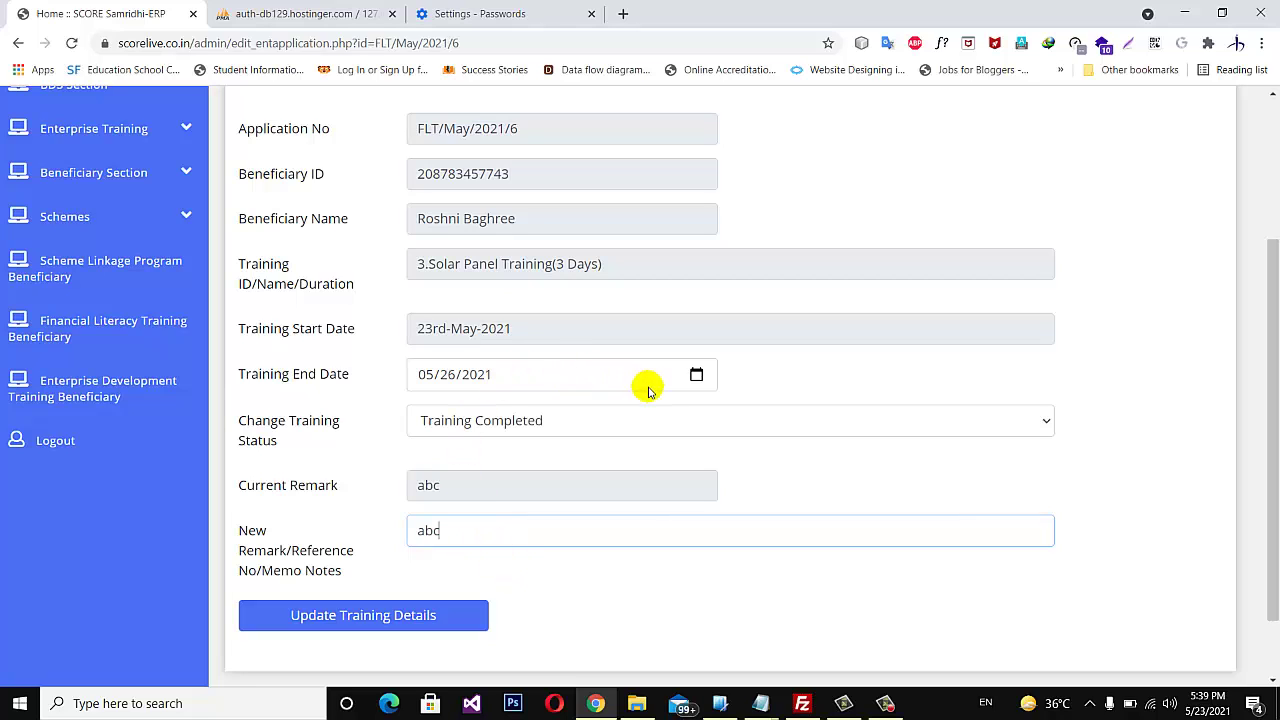
pyautogui.click(697, 376)
pyautogui.click(497, 557)
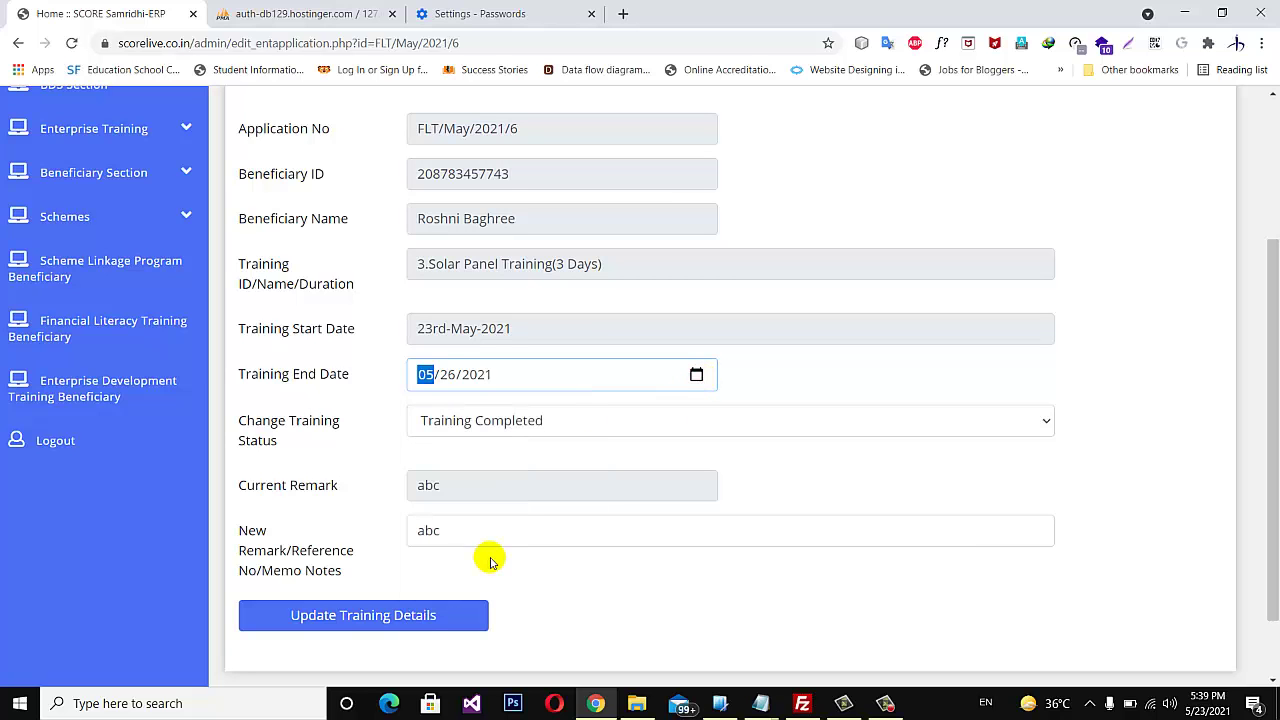
pyautogui.click(408, 620)
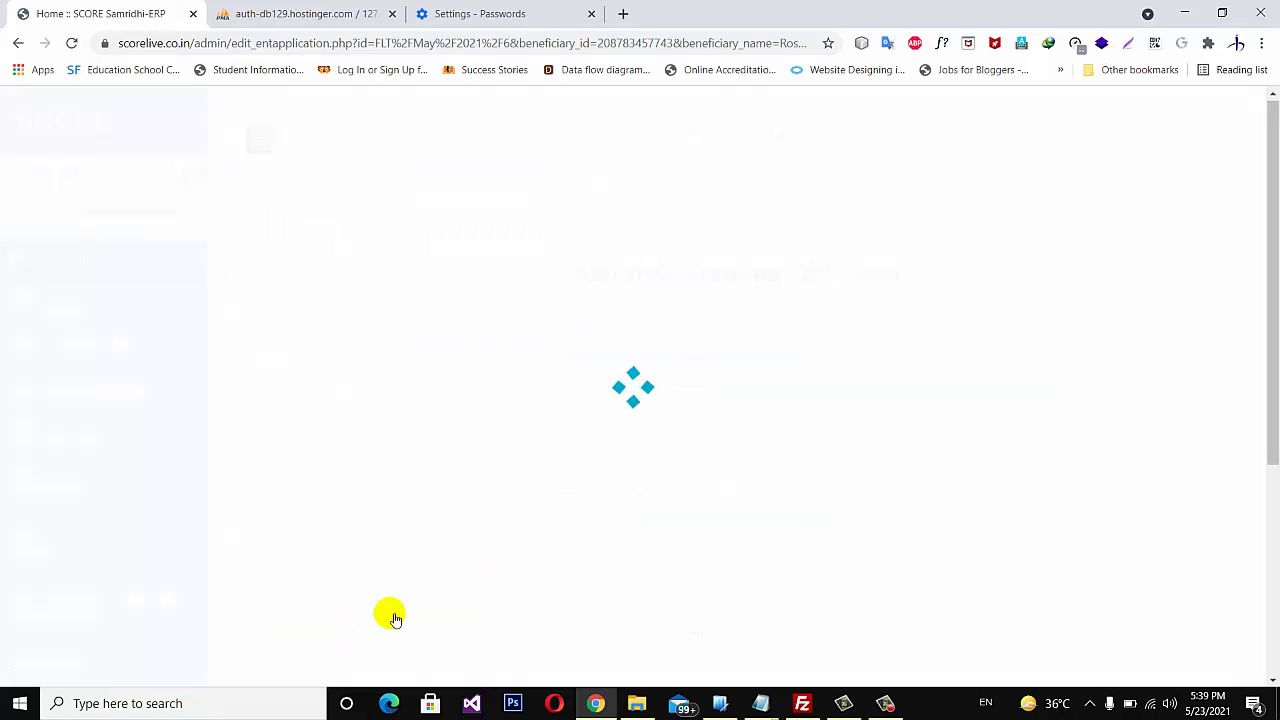
pyautogui.scroll(-5, 900, 500)
pyautogui.scroll(4, 200, 392)
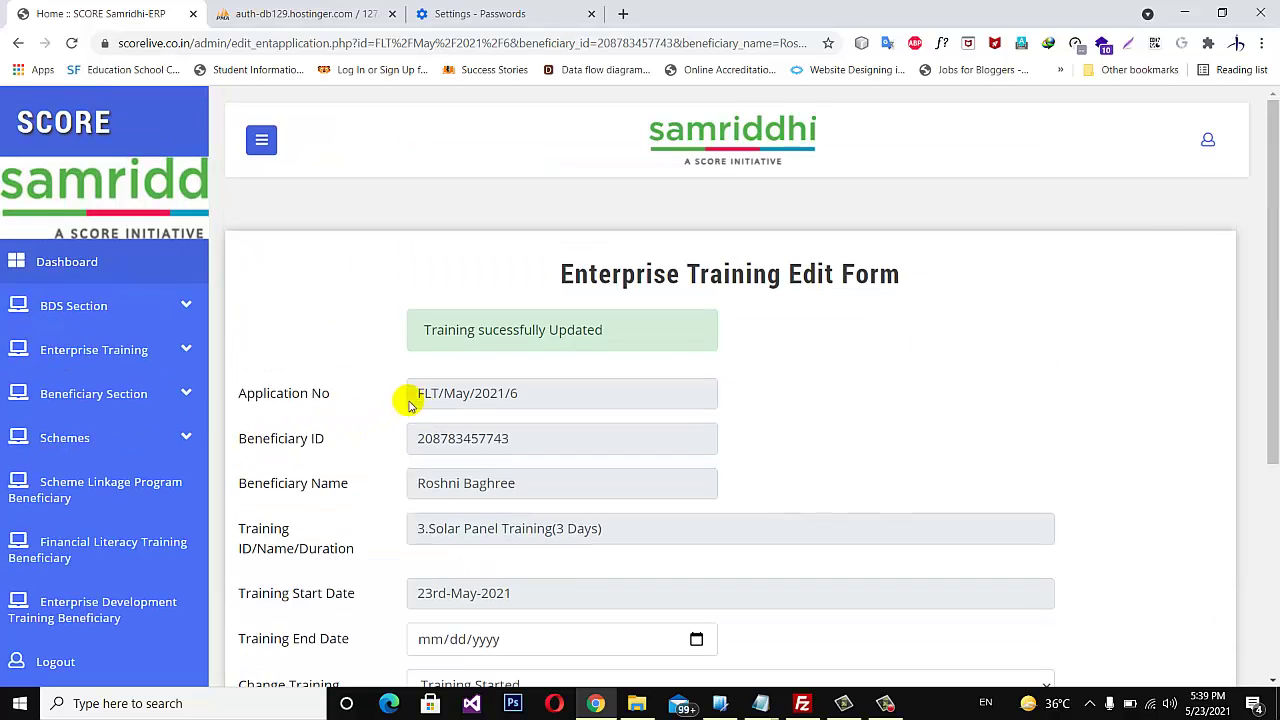
# - Reopen the Enterprise Development Training beneficiary records and review the end date and status of the Solar Panel Training entry
pyautogui.click(115, 608)
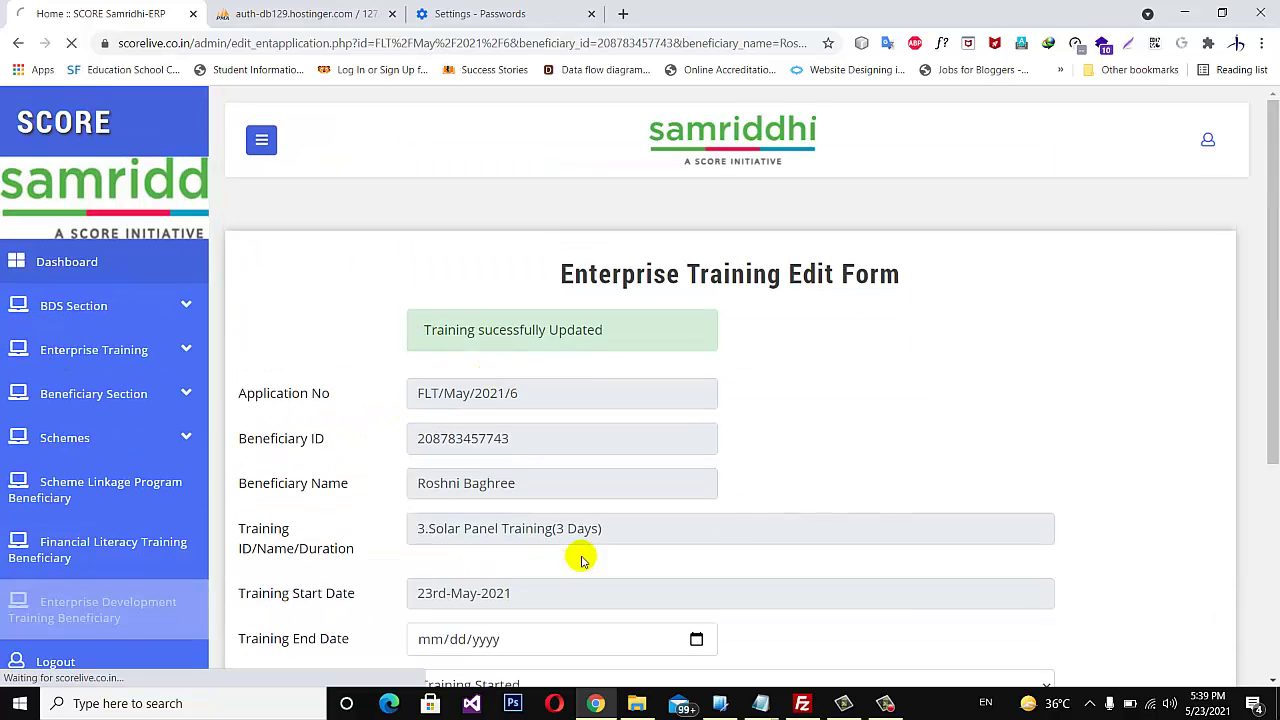
pyautogui.scroll(-3, 895, 518)
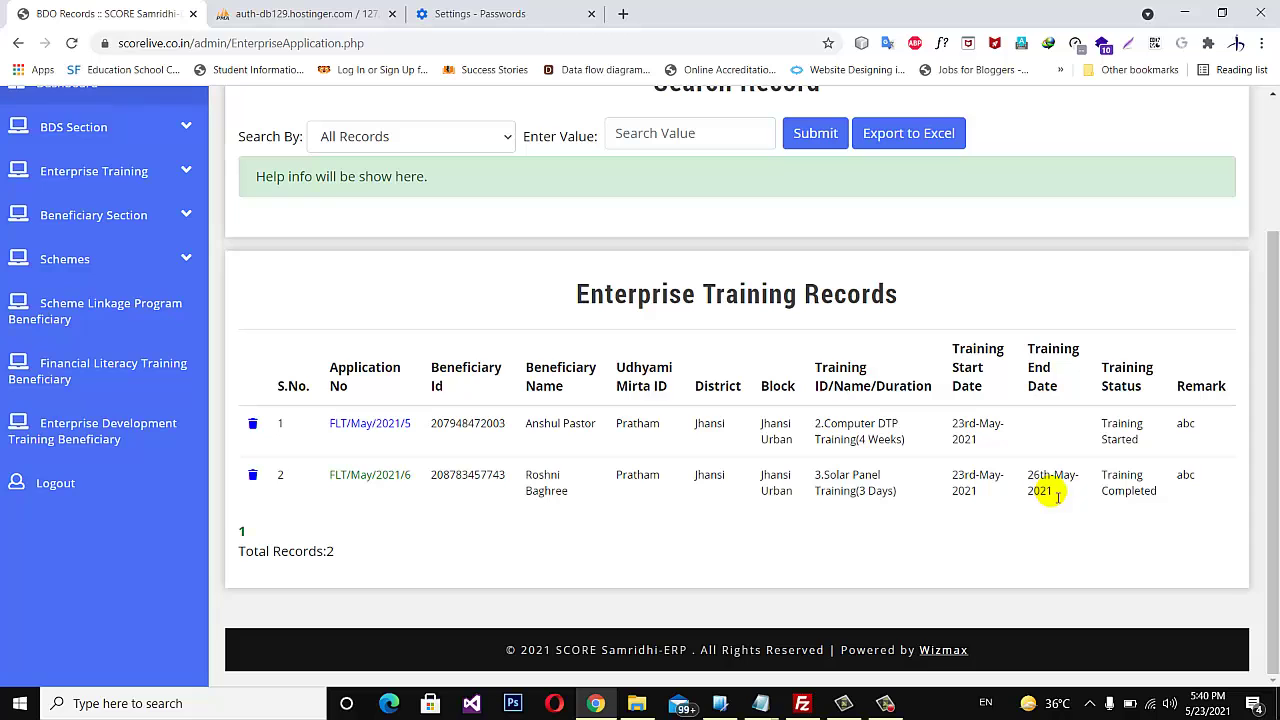
pyautogui.scroll(1, 80, 398)
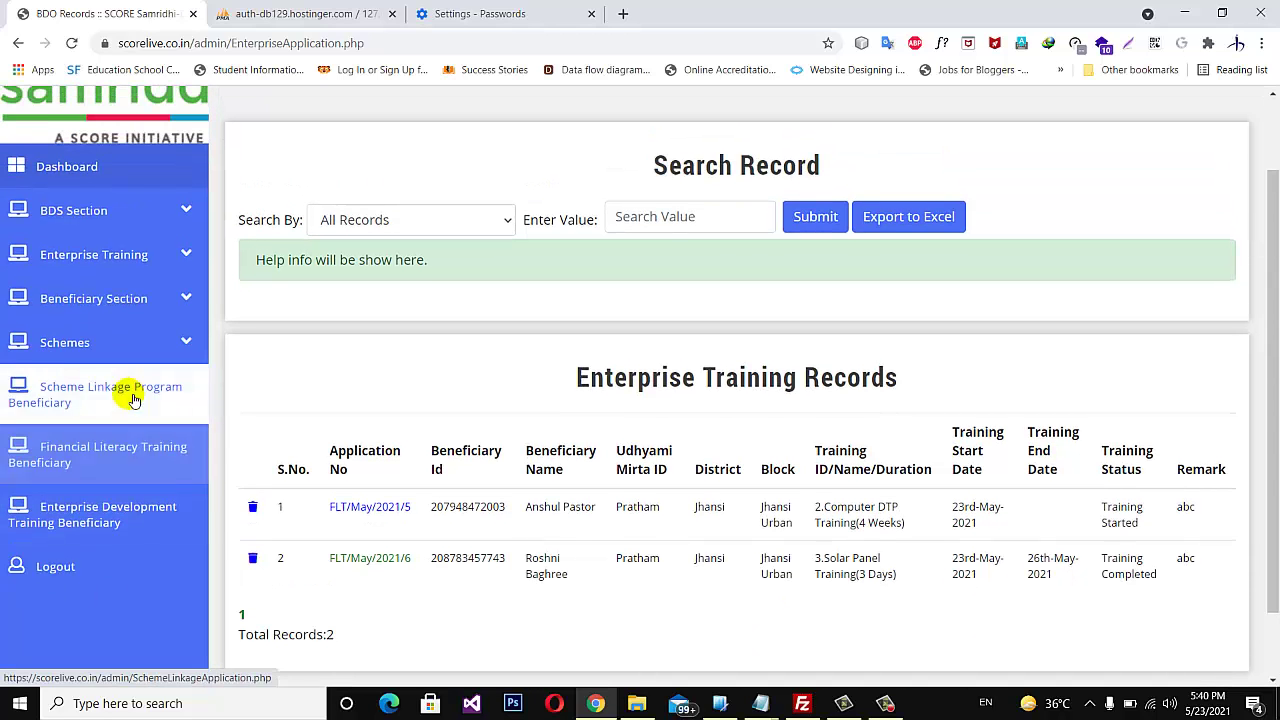
# - Open the Beneficiary Records from the beneficiary section and look through the listed beneficiaries
pyautogui.click(148, 256)
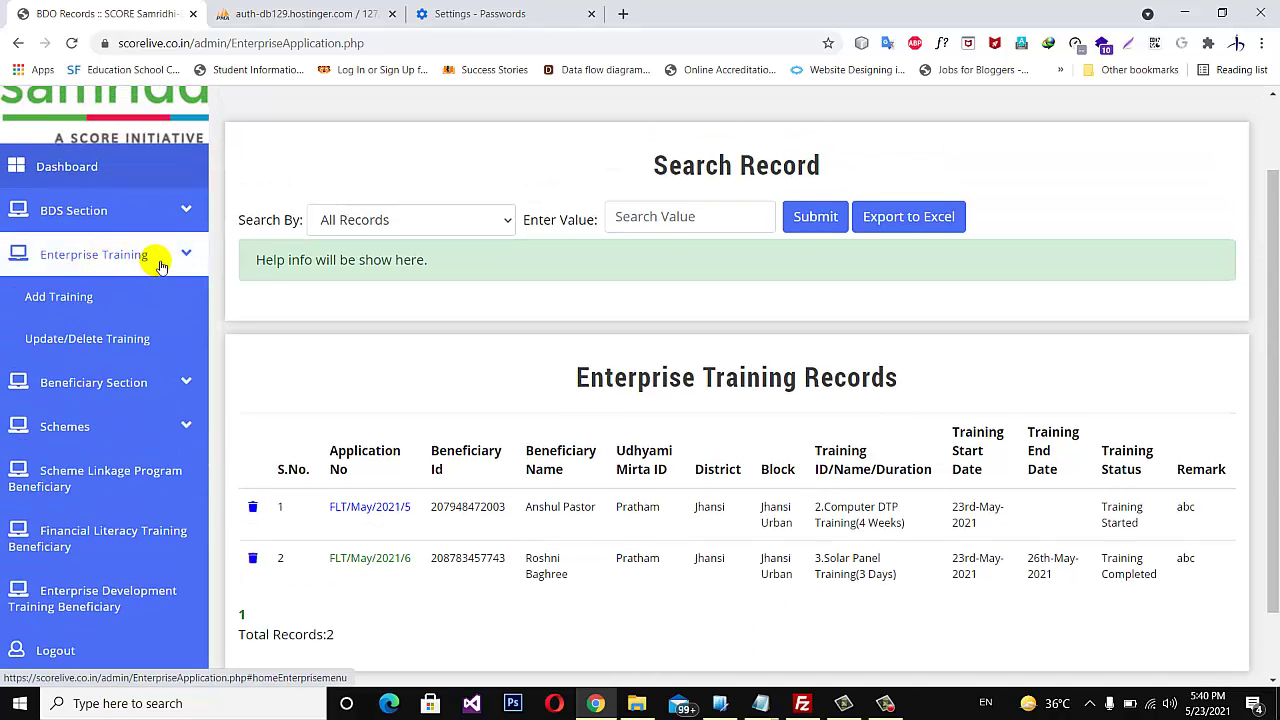
pyautogui.click(127, 382)
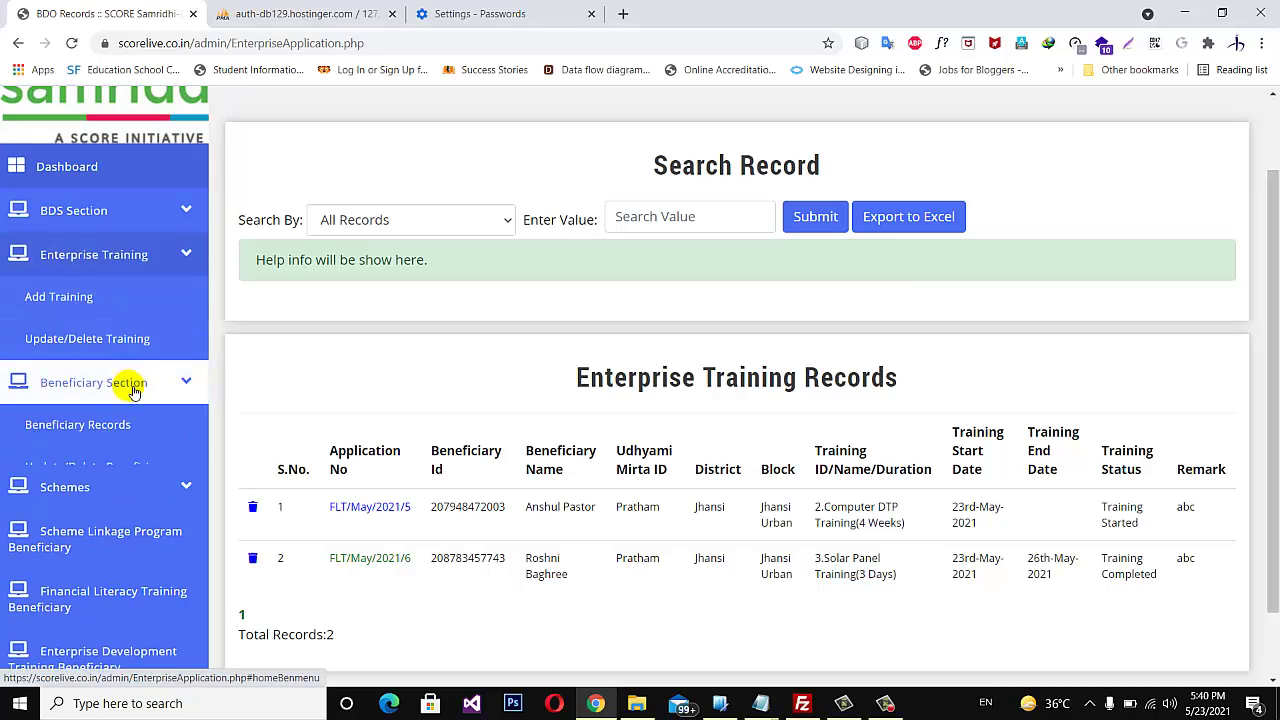
pyautogui.click(92, 432)
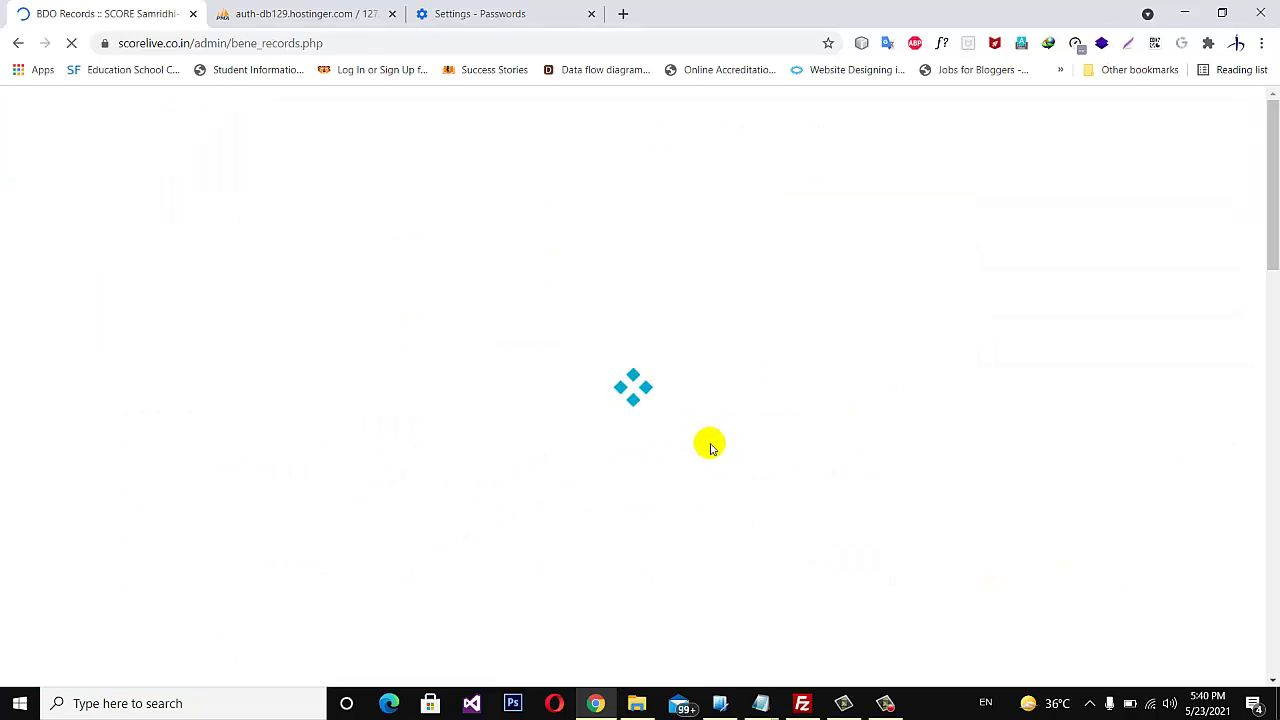
pyautogui.scroll(-2, 697, 447)
pyautogui.scroll(-9, 697, 447)
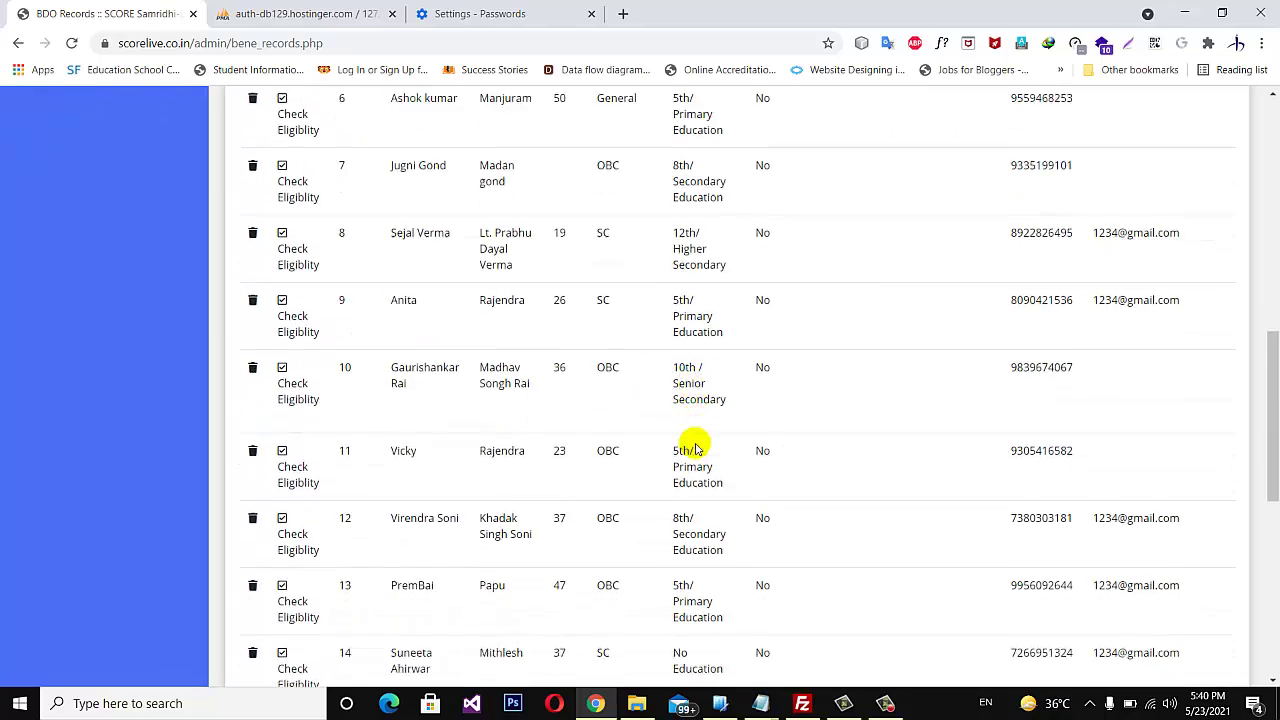
pyautogui.scroll(7, 697, 440)
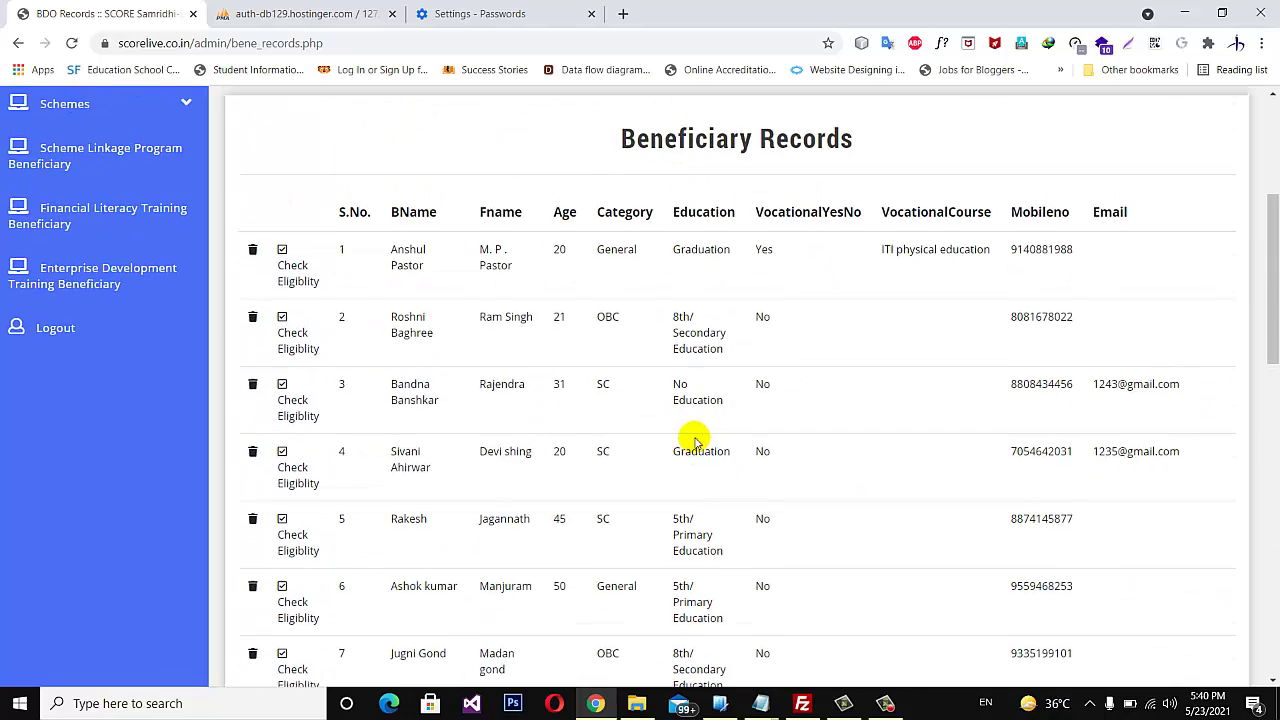
pyautogui.scroll(4, 353, 440)
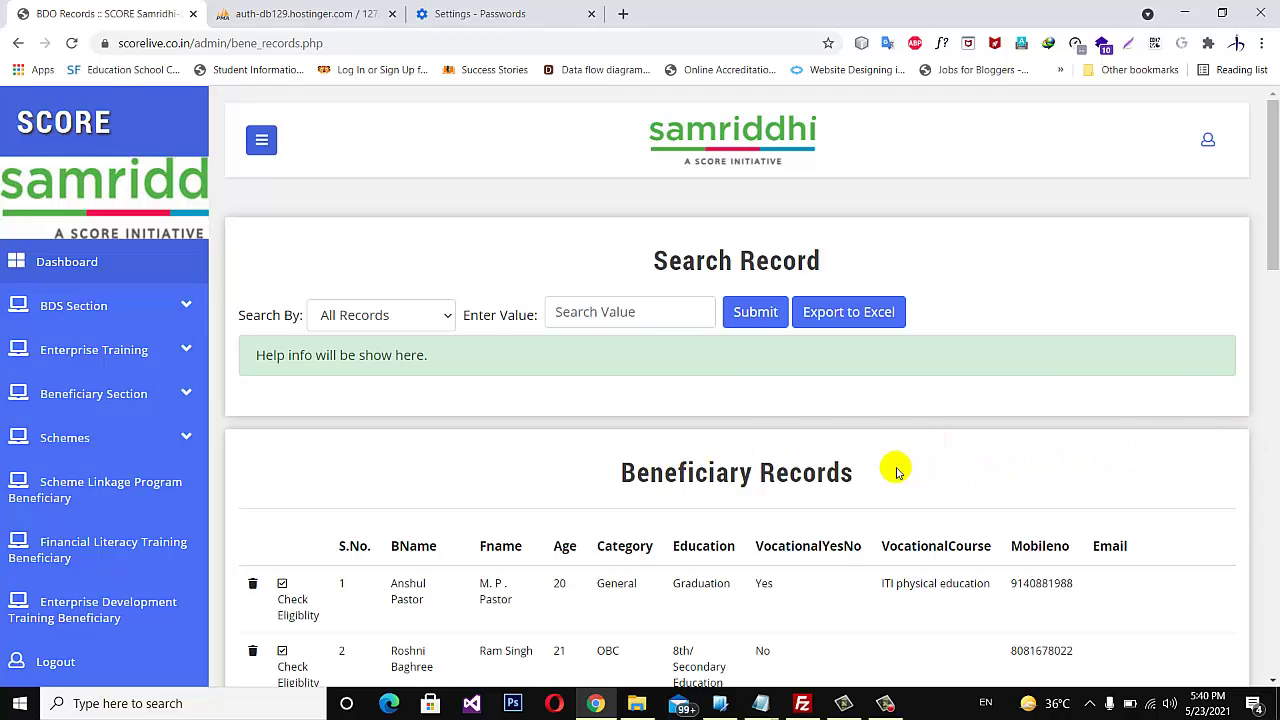
pyautogui.click(885, 703)
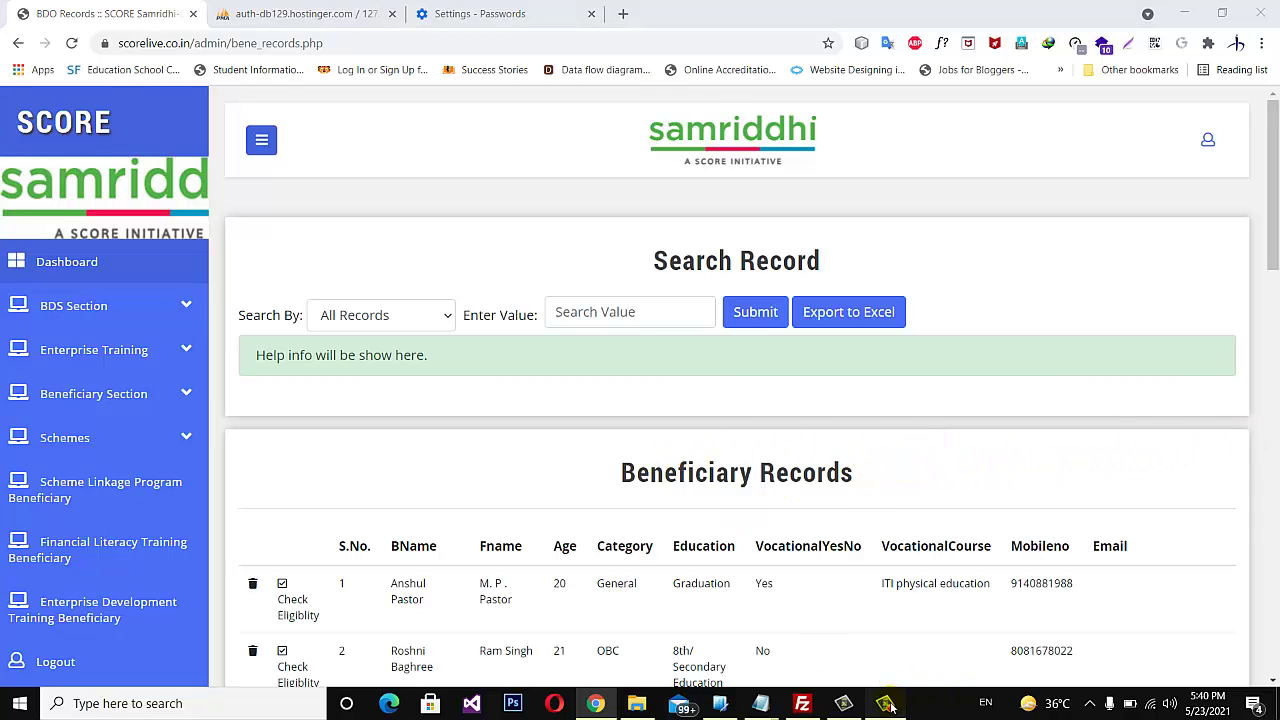